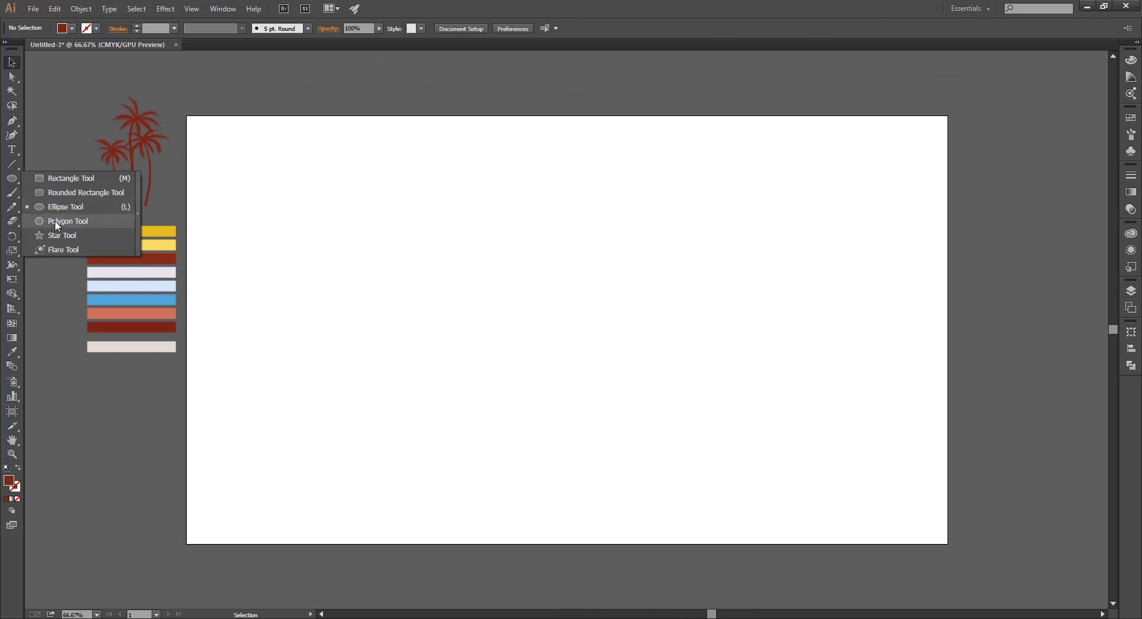
- Draw a dark red hexagon, rotate it 90° point-up, and enlarge it to about 537 × 620 pt
{"action": "left_click_drag", "start_coordinate": [15, 186], "coordinate": [55, 220]}
{"action": "left_click_drag", "start_coordinate": [566, 322], "coordinate": [613, 401]}
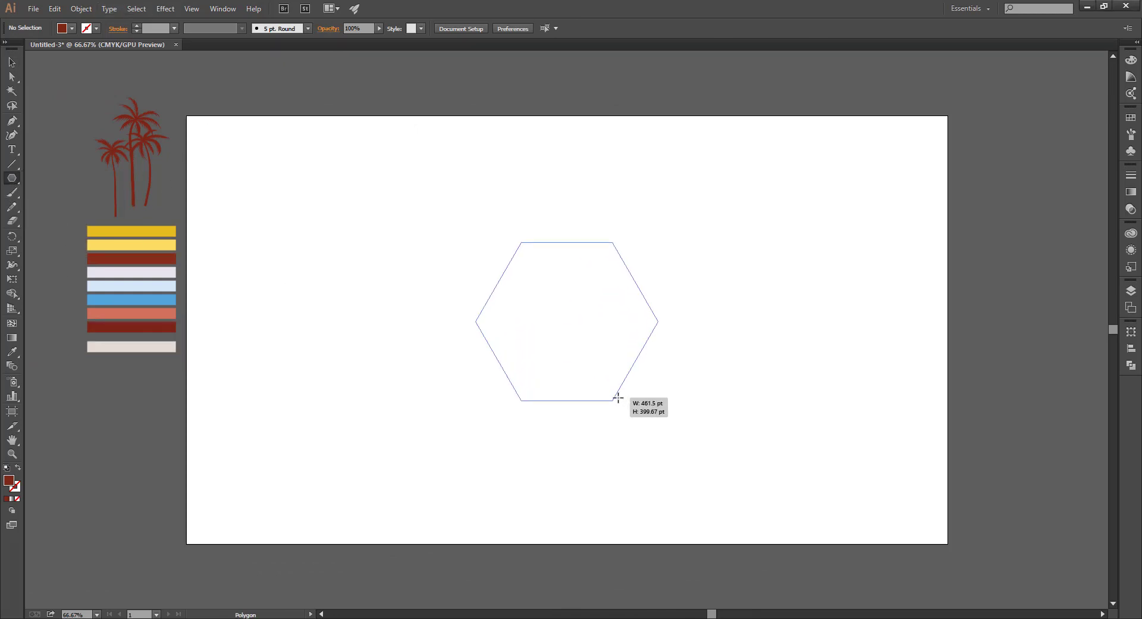
{"action": "key", "text": "v"}
{"action": "mouse_move", "coordinate": [665, 239]}
{"action": "left_mouse_down"}
{"action": "mouse_move", "coordinate": [684, 382]}
{"action": "mouse_move", "coordinate": [662, 407]}
{"action": "mouse_move", "coordinate": [670, 441]}
{"action": "left_mouse_up"}
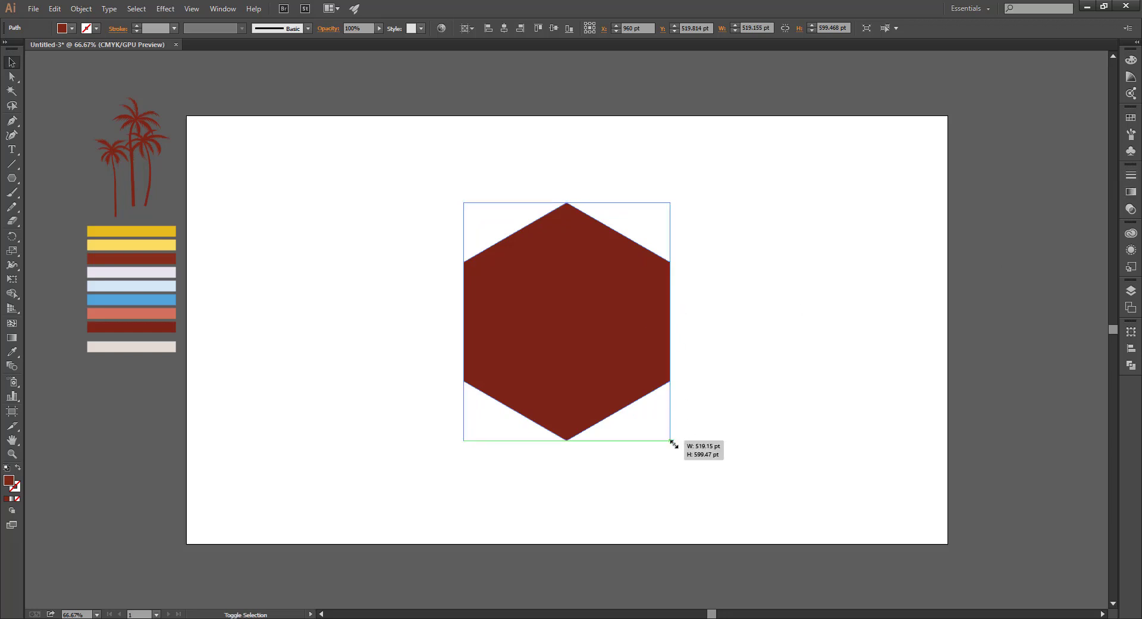
{"action": "left_click_drag", "start_coordinate": [671, 442], "coordinate": [673, 445]}
{"action": "left_click", "coordinate": [709, 430]}
{"action": "left_click", "coordinate": [643, 378]}
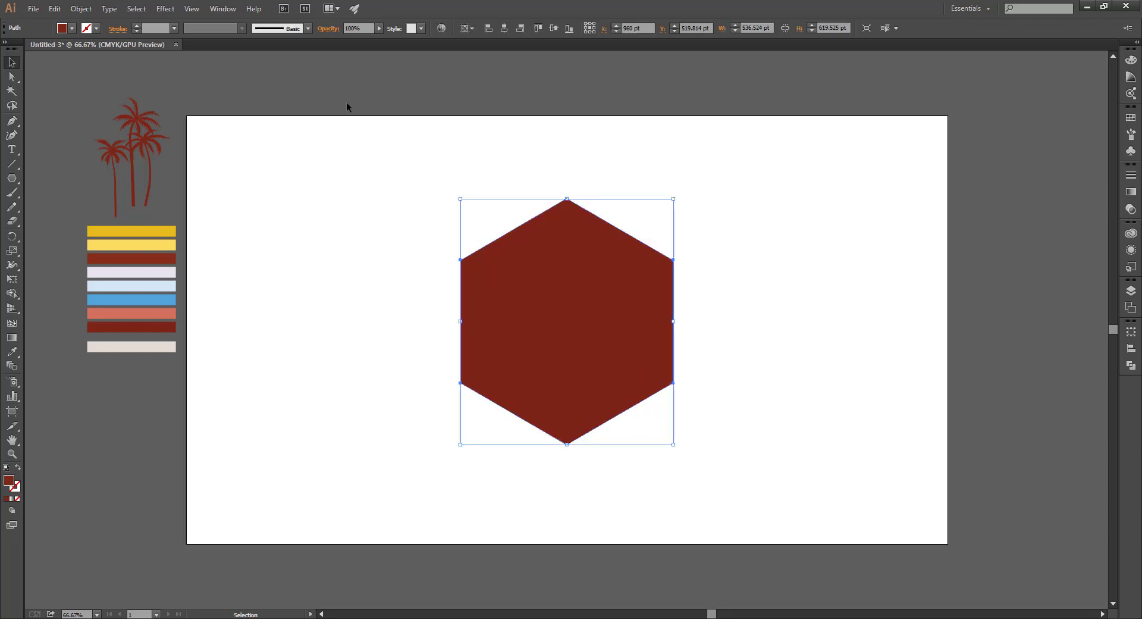
- Draw a rectangle covering the whole artboard, redrawing until it fits
{"action": "left_click", "coordinate": [184, 349]}
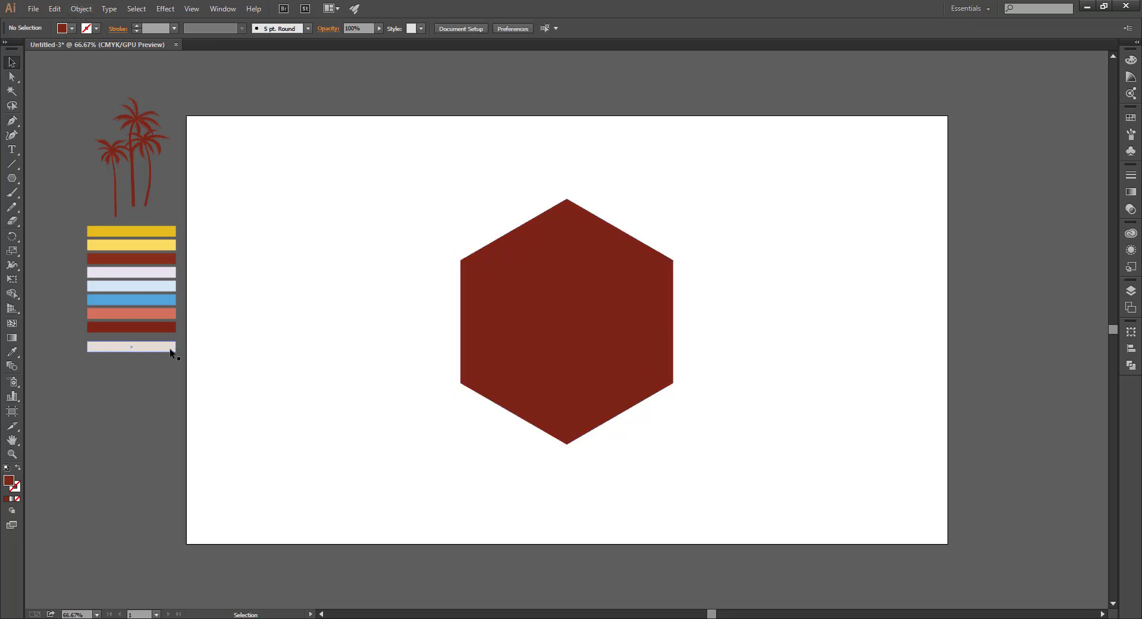
{"action": "left_click_drag", "start_coordinate": [11, 177], "coordinate": [54, 186]}
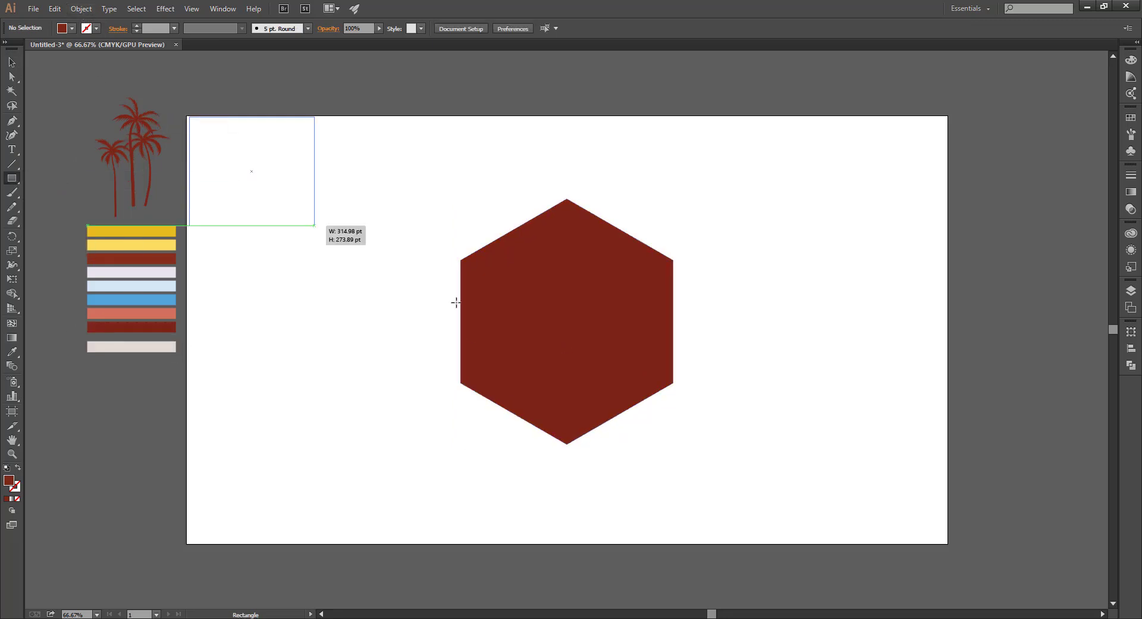
{"action": "left_click_drag", "start_coordinate": [187, 117], "coordinate": [804, 499]}
{"action": "key", "text": "ctrl+z"}
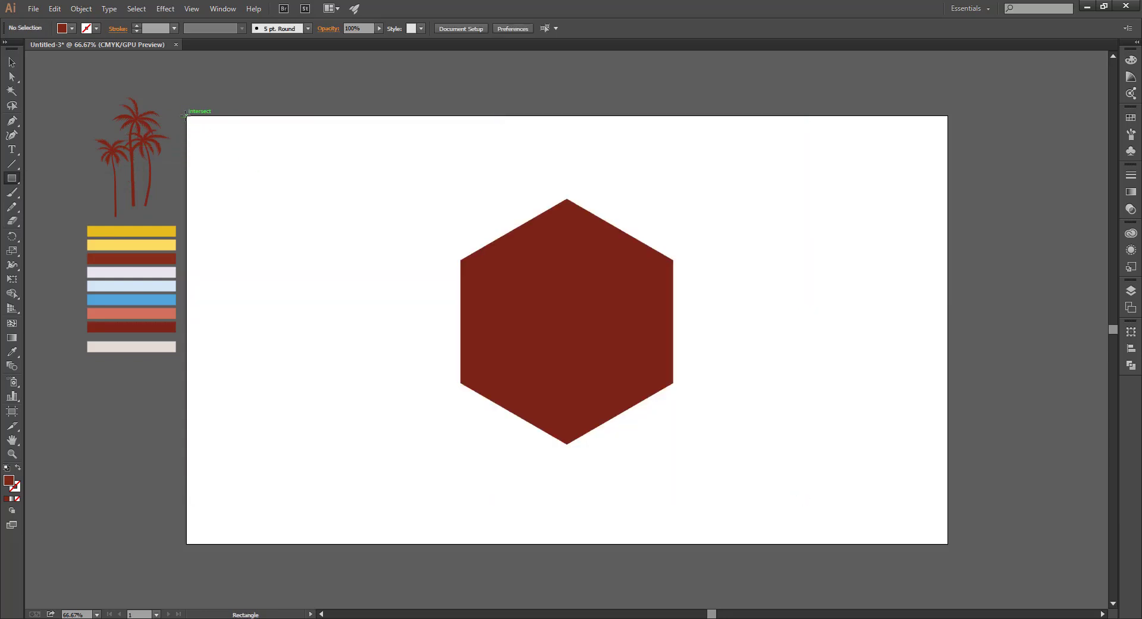
{"action": "left_click_drag", "start_coordinate": [188, 117], "coordinate": [864, 493]}
{"action": "key", "text": "ctrl+z"}
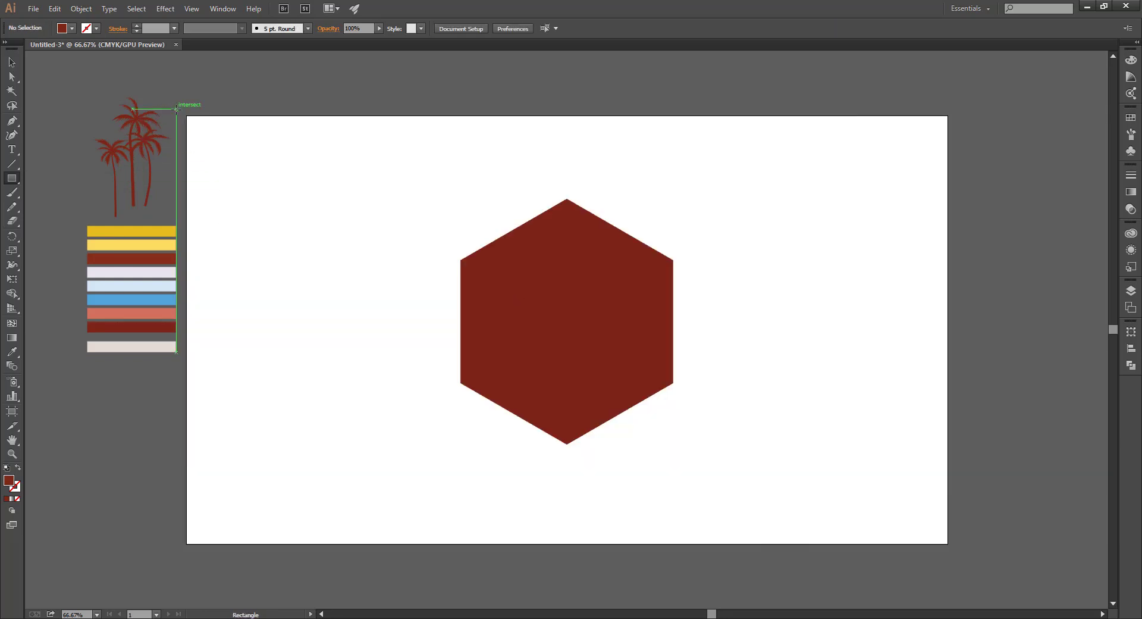
{"action": "left_click_drag", "start_coordinate": [186, 114], "coordinate": [948, 542]}
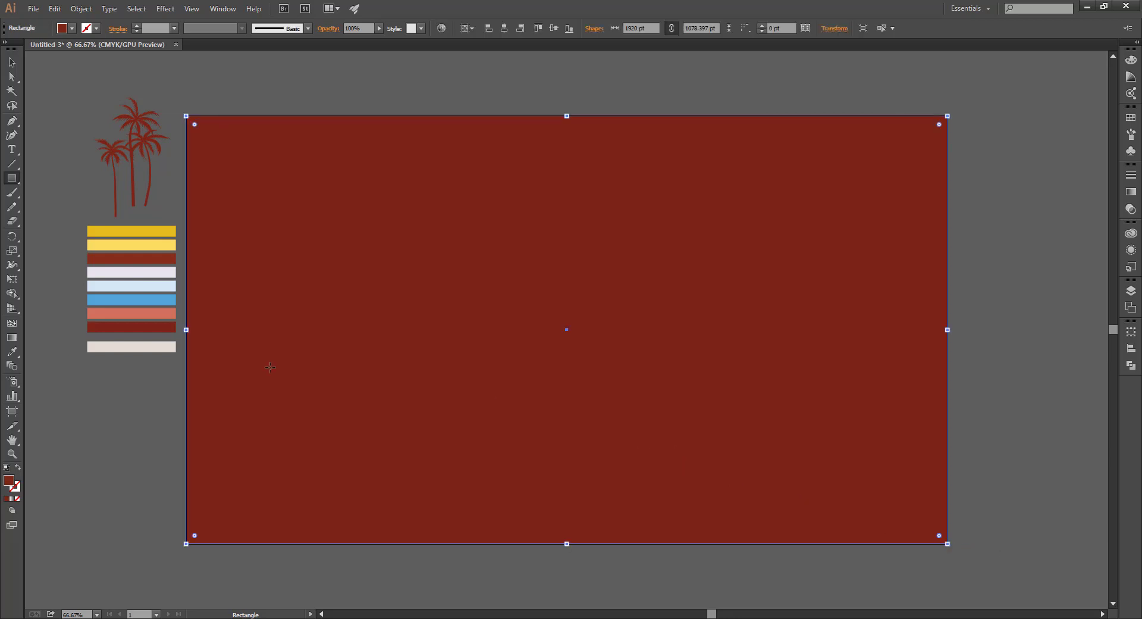
- Colour the rectangle beige from the swatch bar, send it to the back, and lock it
{"action": "key", "text": "i"}
{"action": "left_click", "coordinate": [157, 346]}
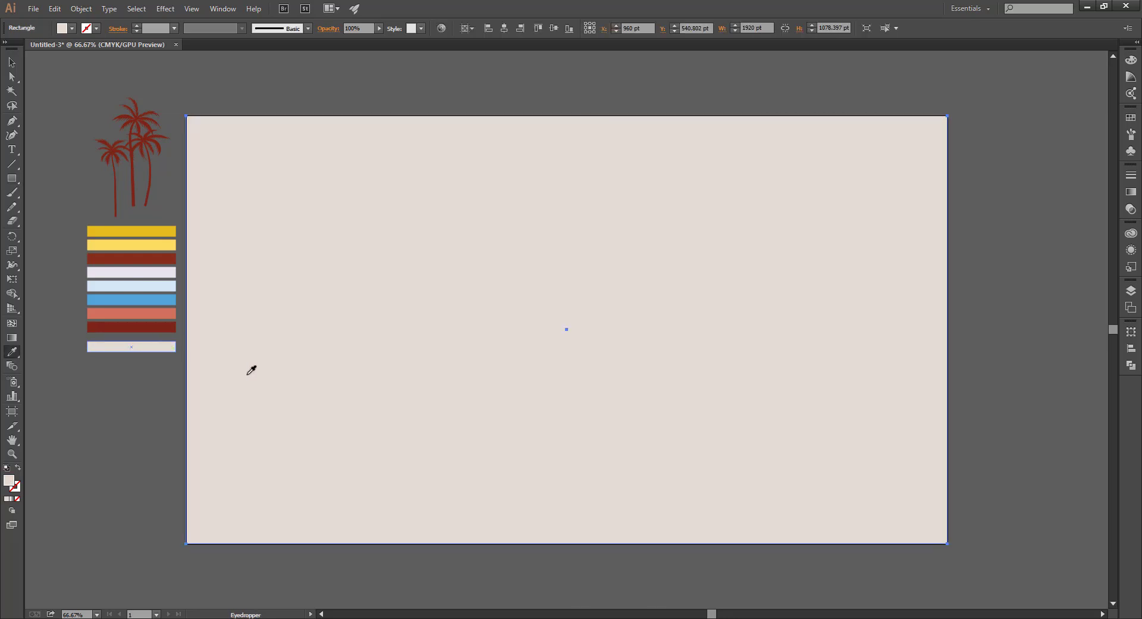
{"action": "key", "text": "v"}
{"action": "right_click", "coordinate": [426, 374]}
{"action": "left_click", "coordinate": [595, 580]}
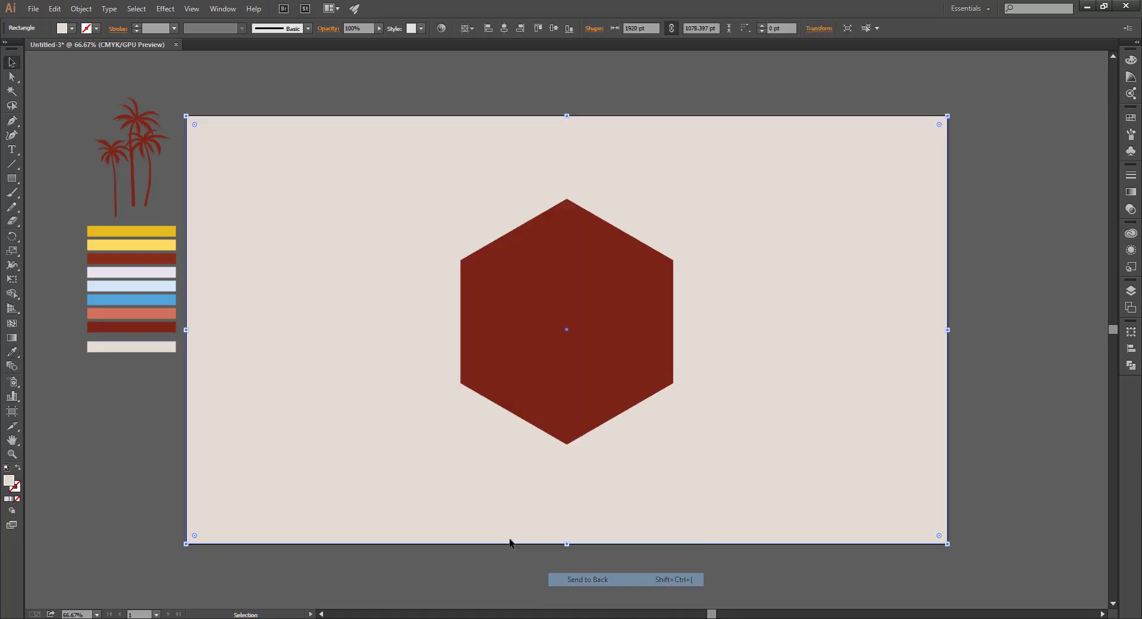
{"action": "key", "text": "ctrl+2"}
- Fill the hexagon with white
{"action": "left_click", "coordinate": [660, 333]}
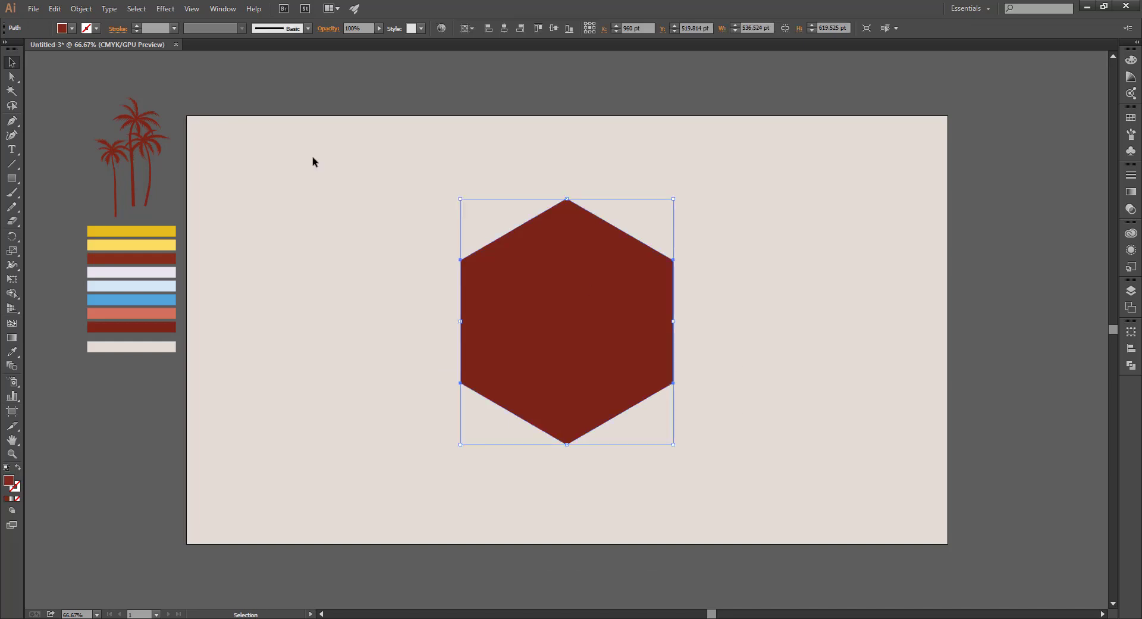
{"action": "left_click", "coordinate": [84, 28]}
{"action": "left_click", "coordinate": [24, 50]}
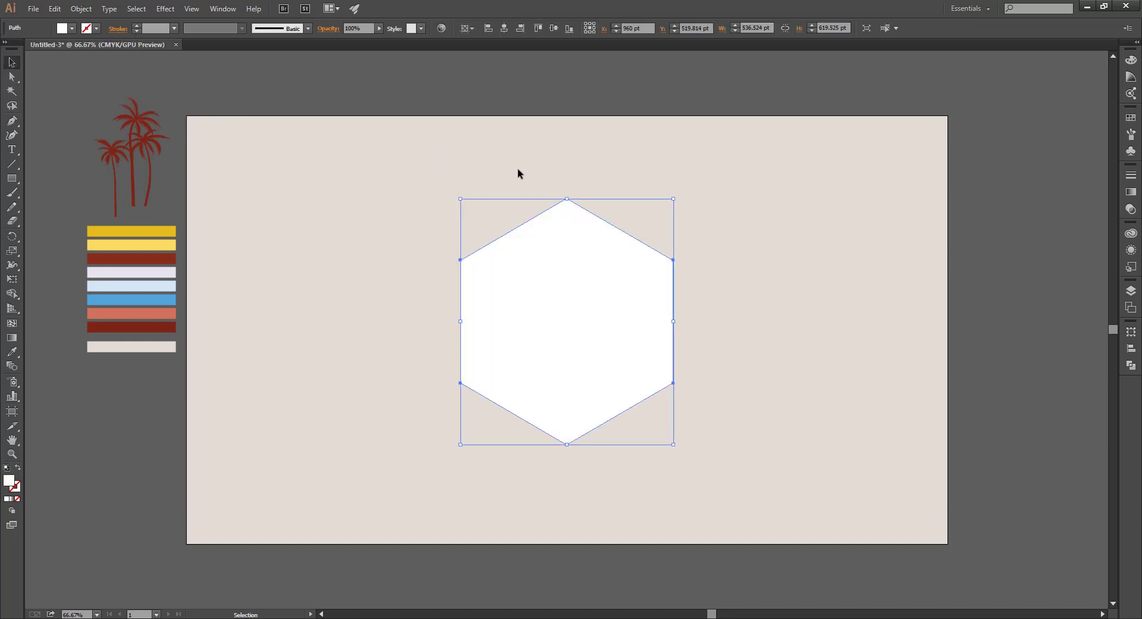
- Add an inner hexagon with Offset Path at -18 pt
{"action": "left_click", "coordinate": [81, 9]}
{"action": "mouse_move", "coordinate": [94, 248]}
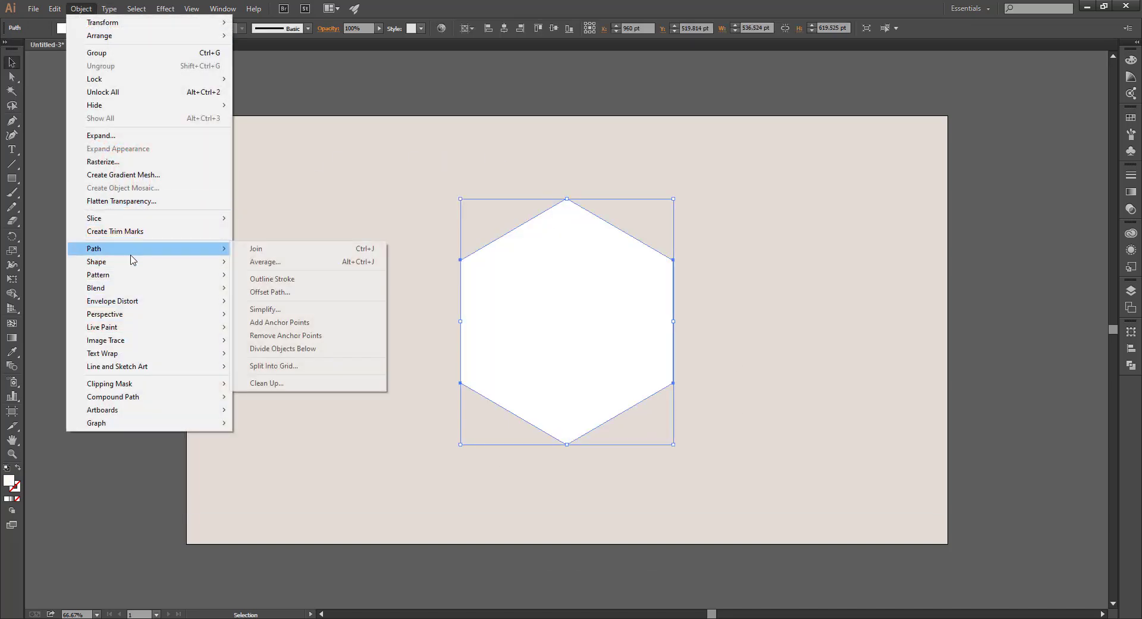
{"action": "left_click", "coordinate": [270, 291]}
{"action": "left_click", "coordinate": [559, 450]}
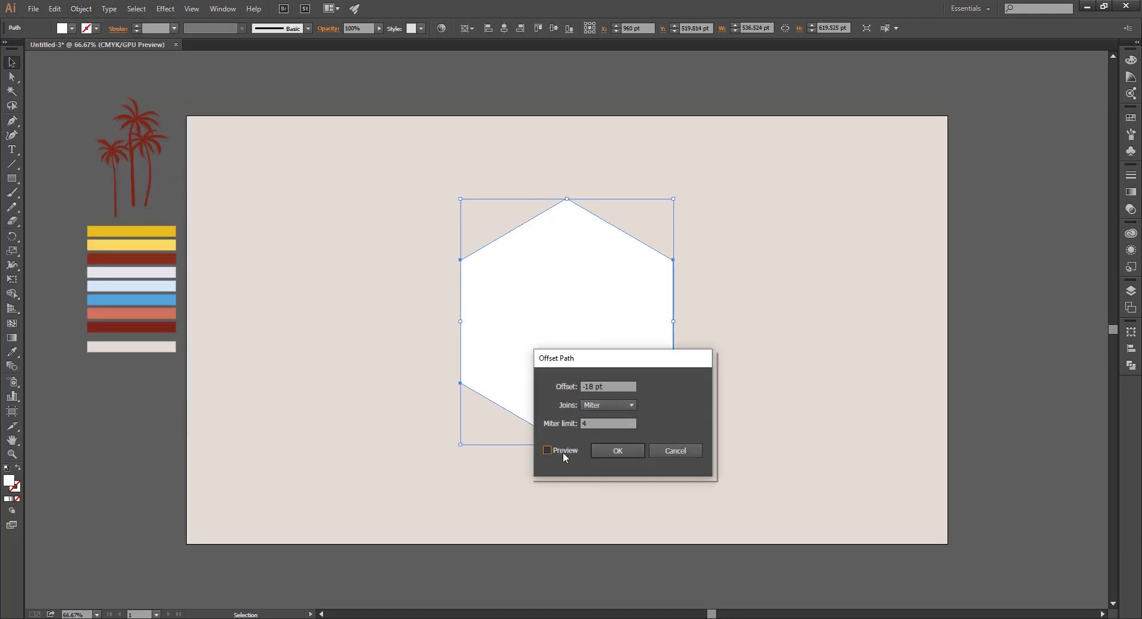
{"action": "left_click", "coordinate": [620, 451]}
{"action": "left_click", "coordinate": [778, 379]}
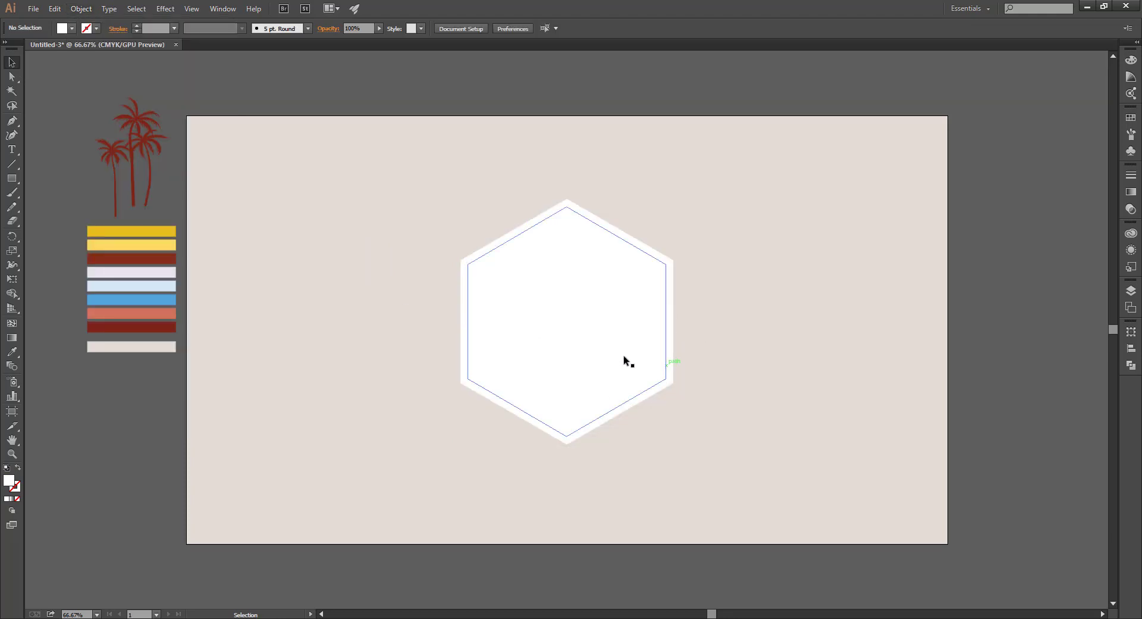
{"action": "left_click", "coordinate": [624, 358]}
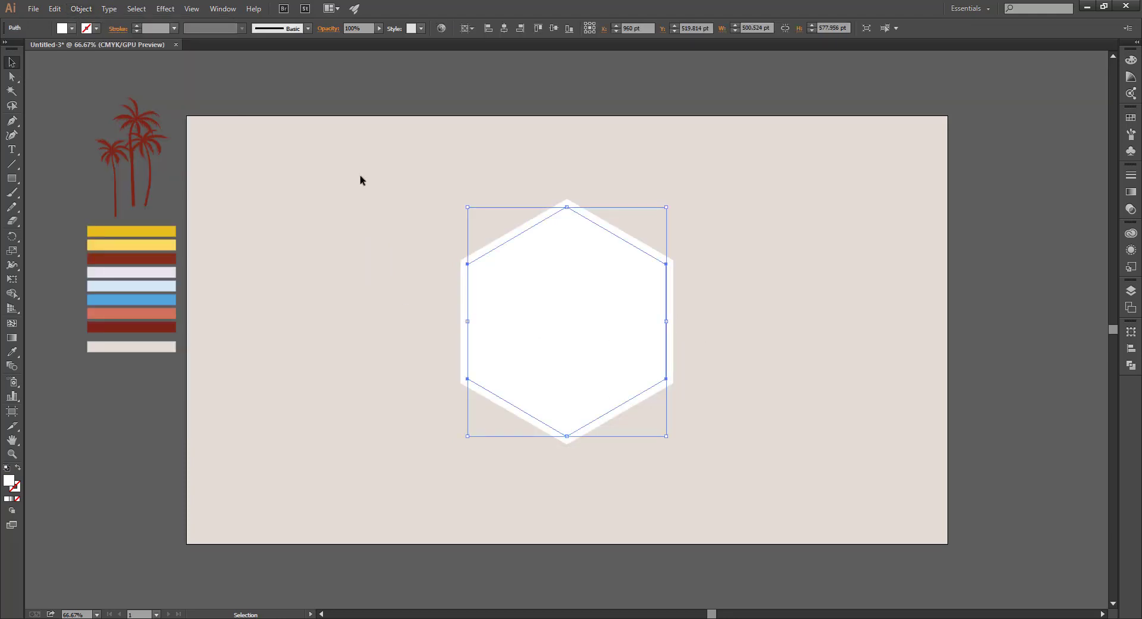
- Give the inner hexagon a linear gradient fill
{"action": "left_click", "coordinate": [1131, 191]}
{"action": "left_click", "coordinate": [1003, 192]}
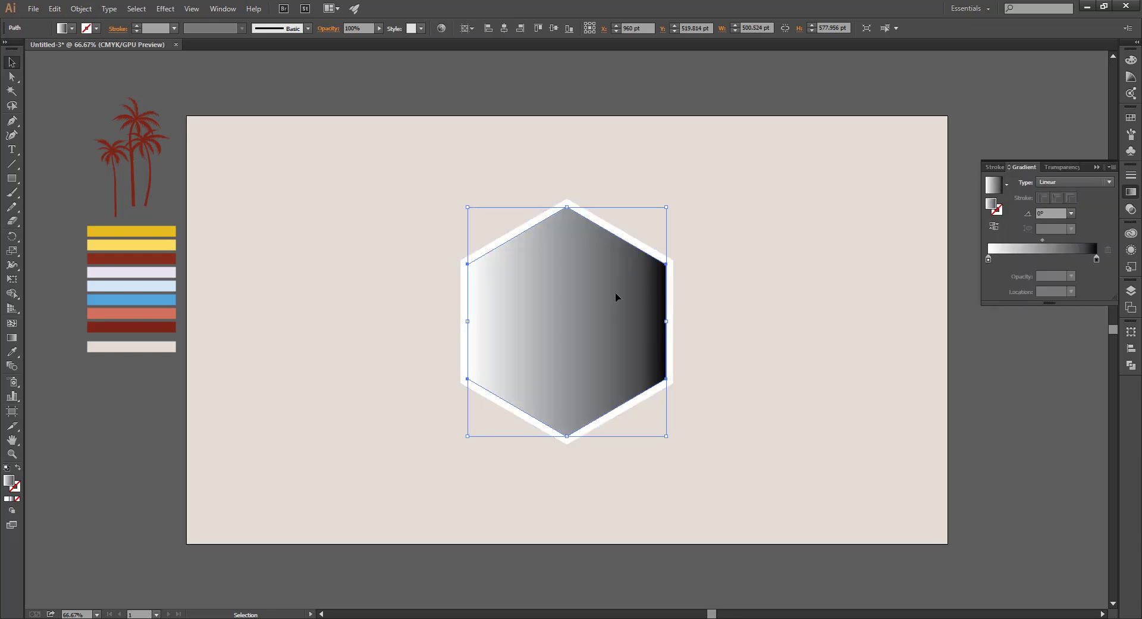
{"action": "left_click", "coordinate": [988, 259]}
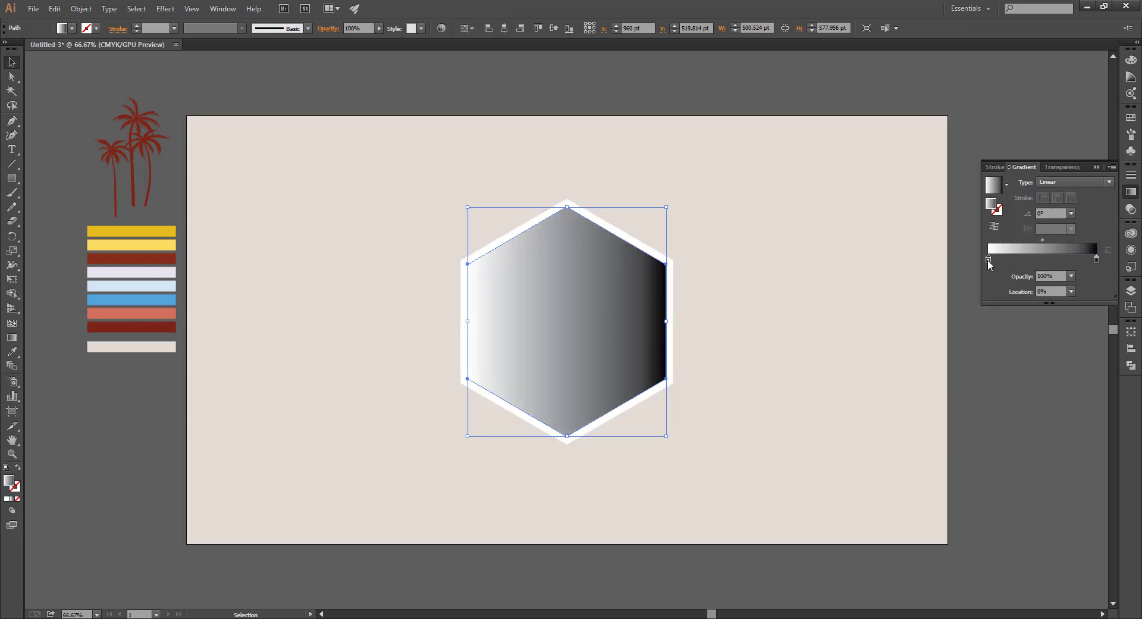
- Save the colour bars as a new swatch group
{"action": "left_click", "coordinate": [175, 316]}
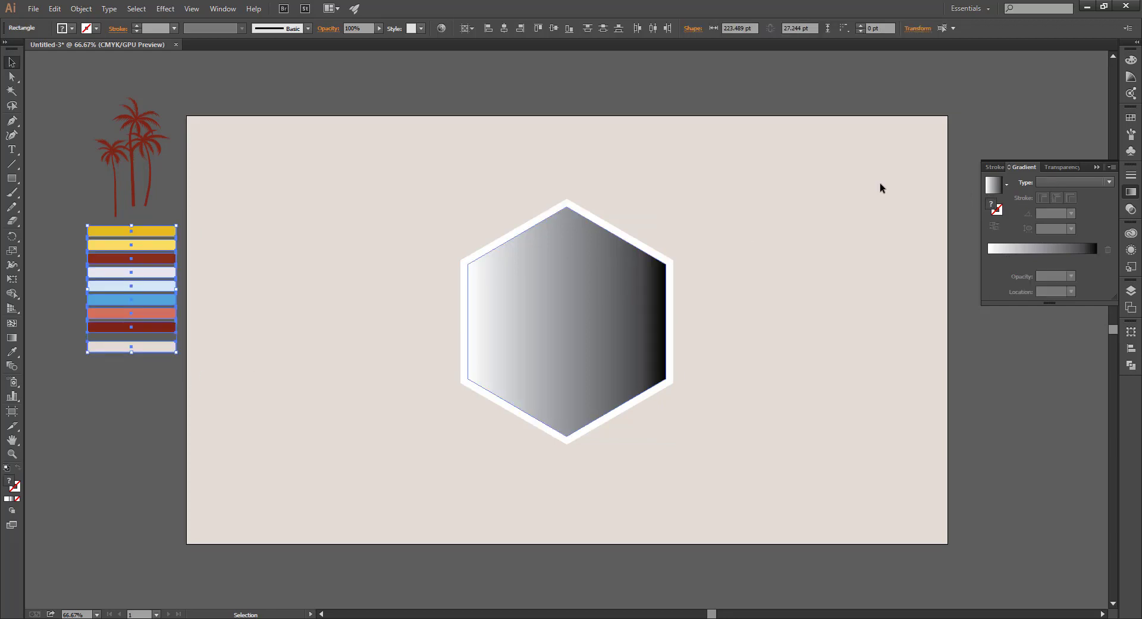
{"action": "left_click", "coordinate": [1131, 117]}
{"action": "left_click", "coordinate": [1059, 236]}
{"action": "key", "text": "Return"}
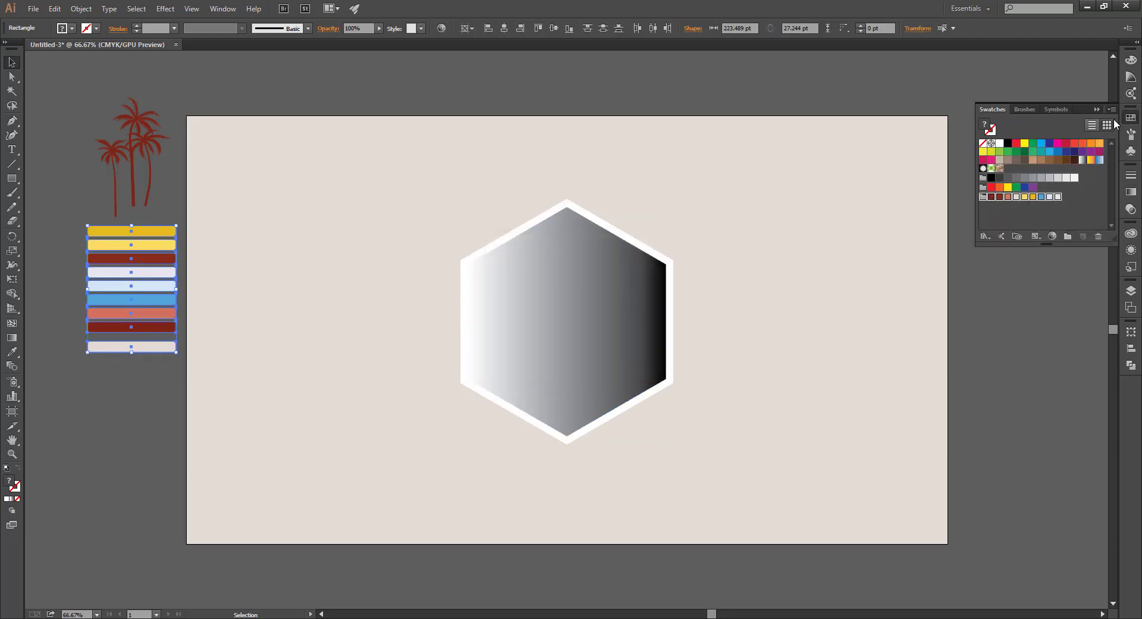
{"action": "left_click", "coordinate": [1096, 107]}
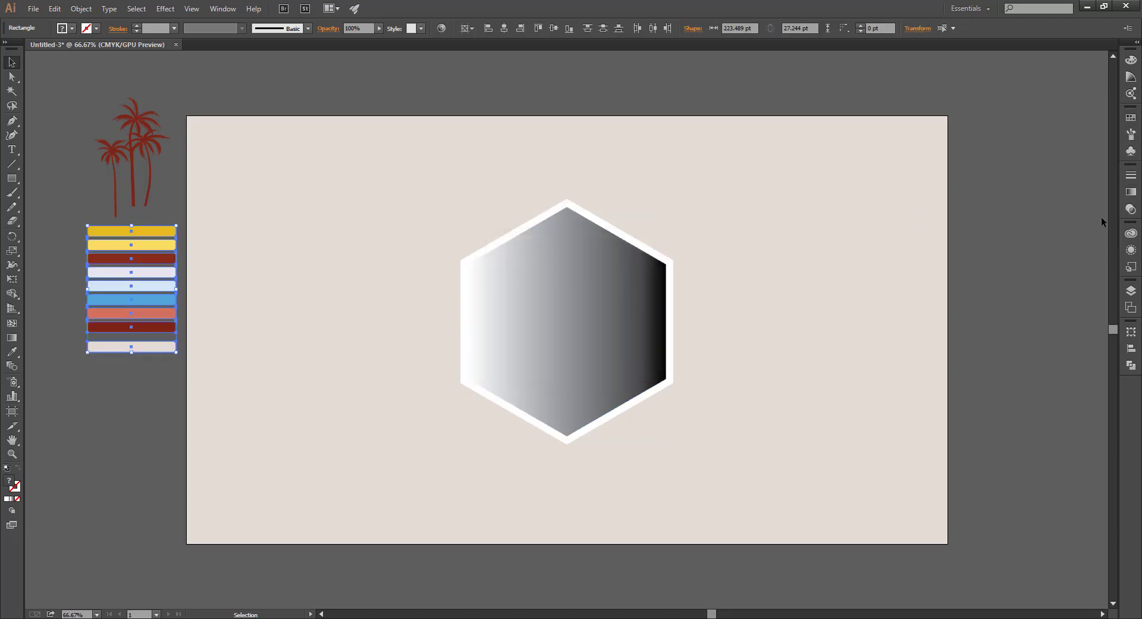
- Set the gradient stops to yellow on the left and light yellow on the right
{"action": "left_click", "coordinate": [646, 273]}
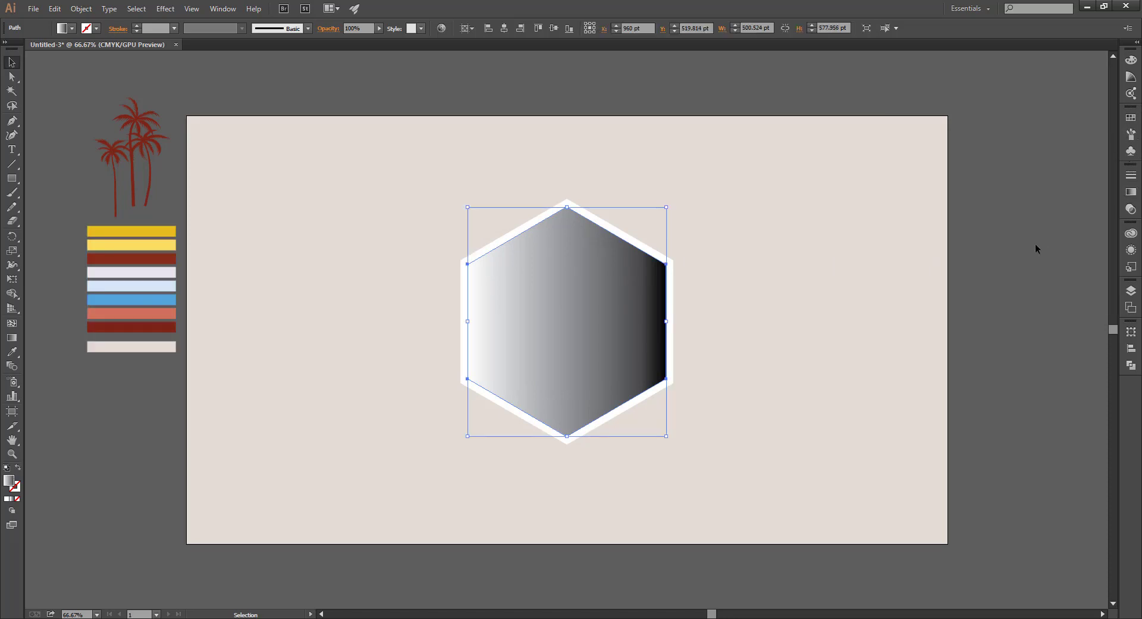
{"action": "left_click", "coordinate": [1131, 191]}
{"action": "double_click", "coordinate": [988, 260]}
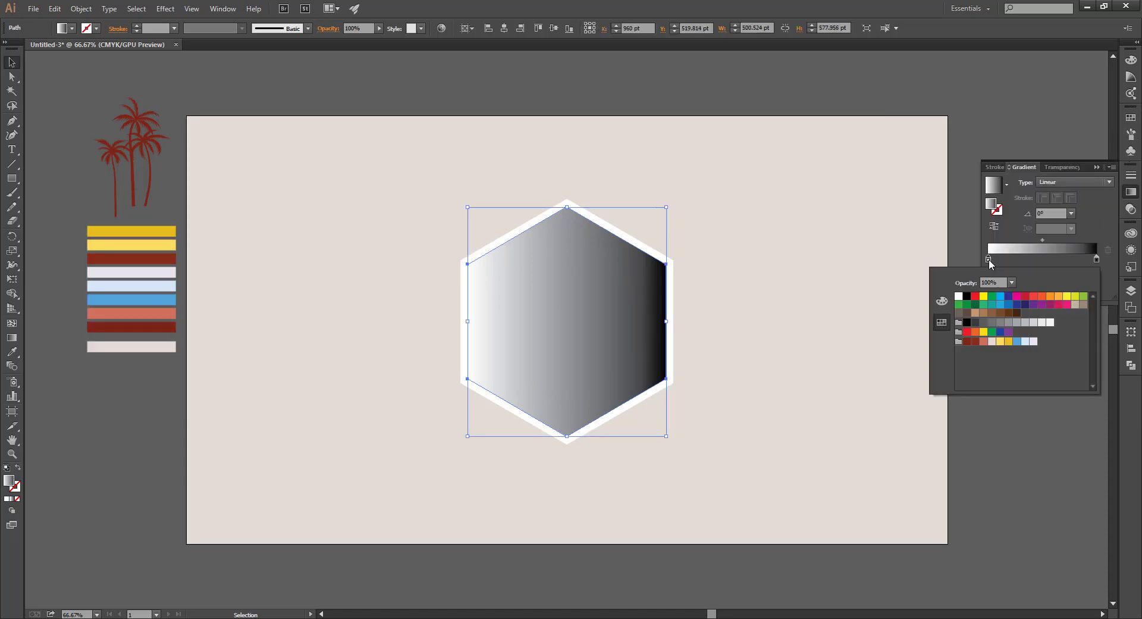
{"action": "left_click", "coordinate": [1009, 342]}
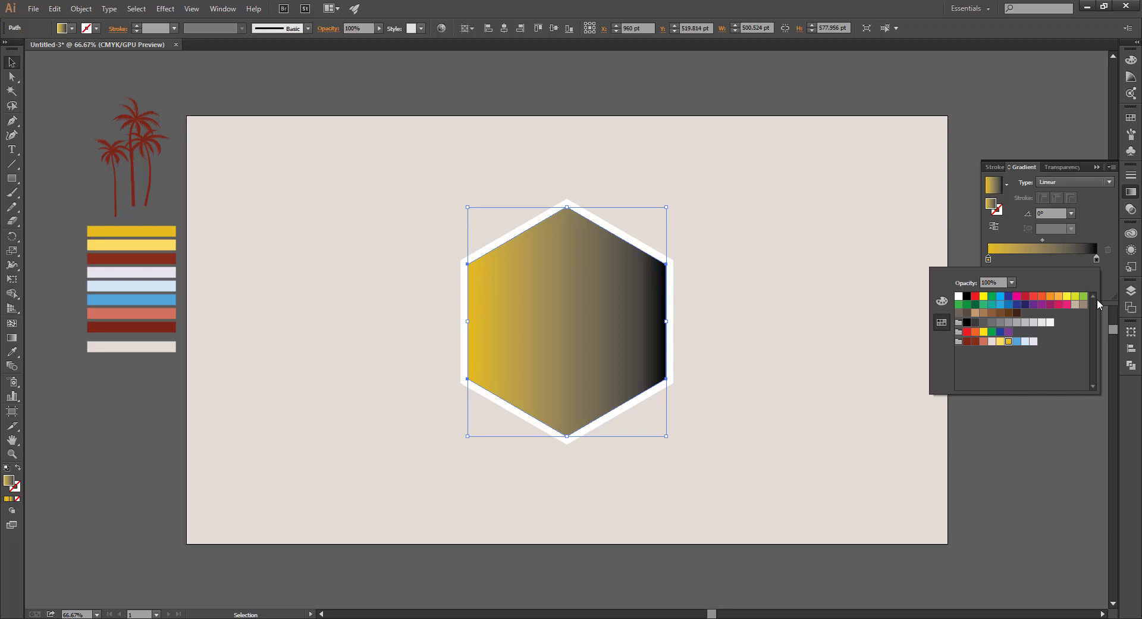
{"action": "left_click", "coordinate": [1097, 258]}
{"action": "double_click", "coordinate": [1097, 258]}
{"action": "left_click", "coordinate": [1000, 342]}
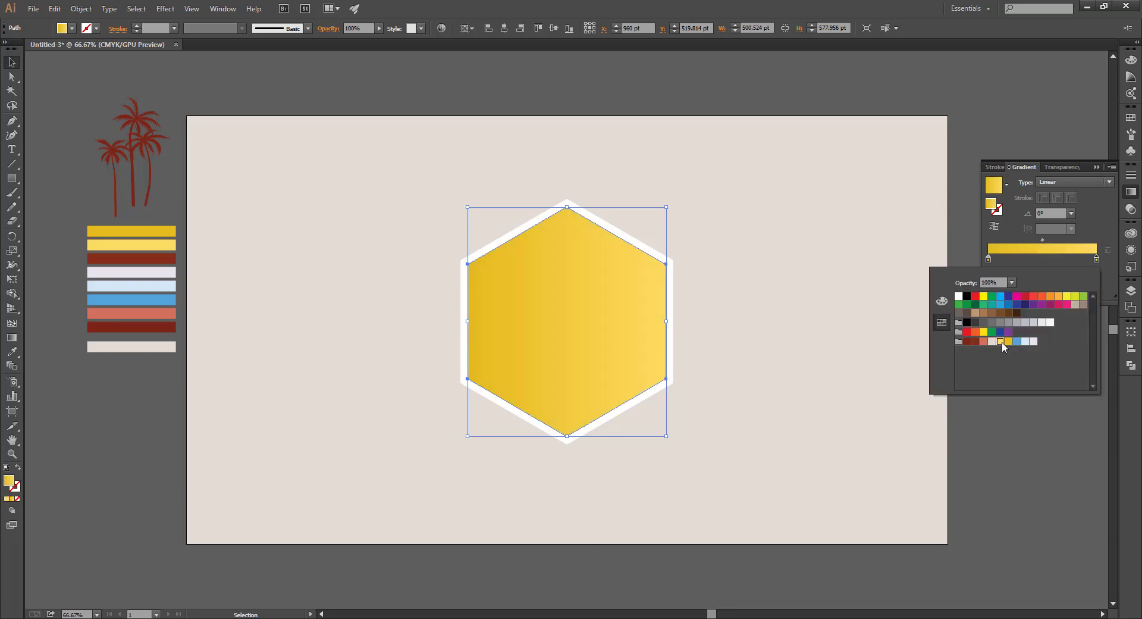
{"action": "left_click", "coordinate": [1096, 172]}
- Turn the gradient vertical at -90° so the deeper gold sits at the top
{"action": "left_click", "coordinate": [774, 262]}
{"action": "left_click", "coordinate": [619, 314]}
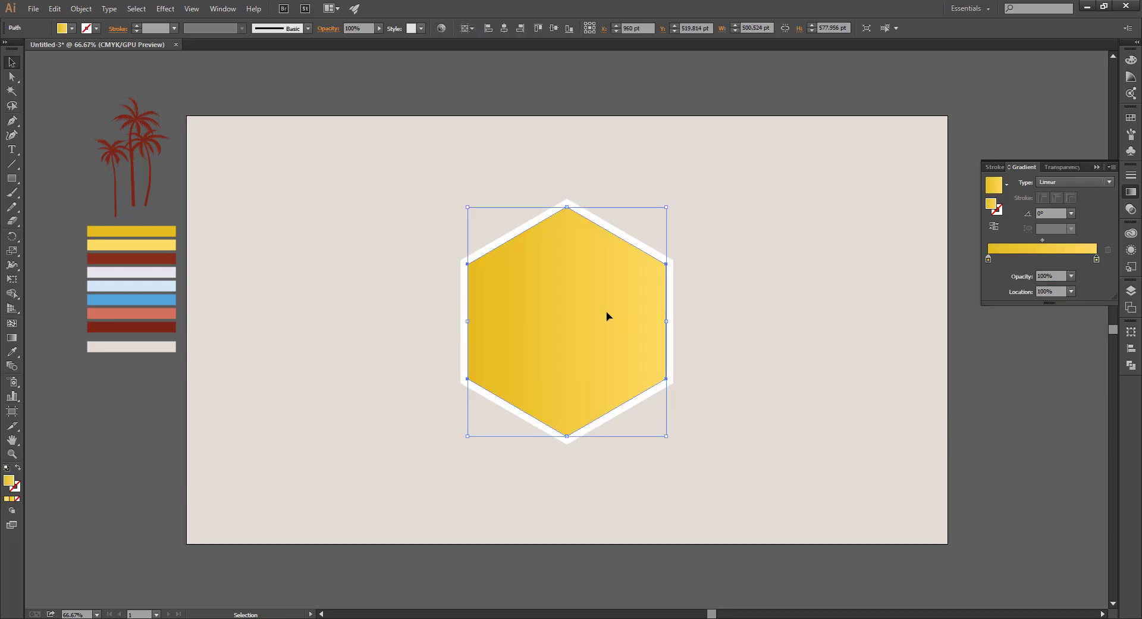
{"action": "key", "text": "g"}
{"action": "mouse_move", "coordinate": [567, 372]}
{"action": "left_mouse_down"}
{"action": "mouse_move", "coordinate": [565, 211]}
{"action": "mouse_move", "coordinate": [543, 354]}
{"action": "left_mouse_up"}
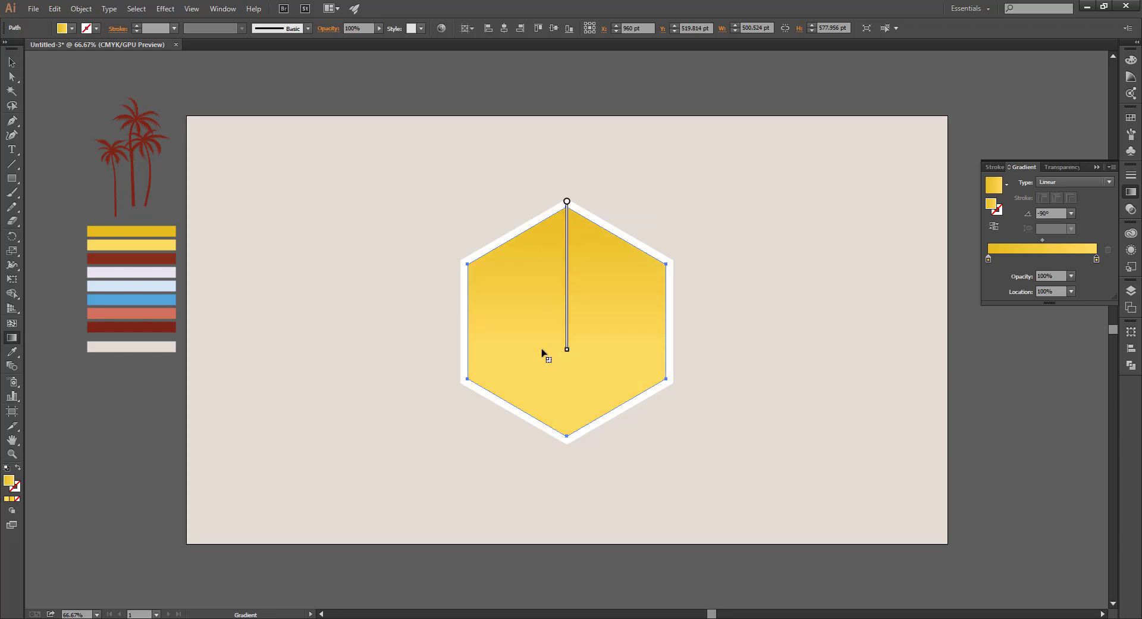
{"action": "key", "text": "v"}
{"action": "left_click", "coordinate": [858, 238]}
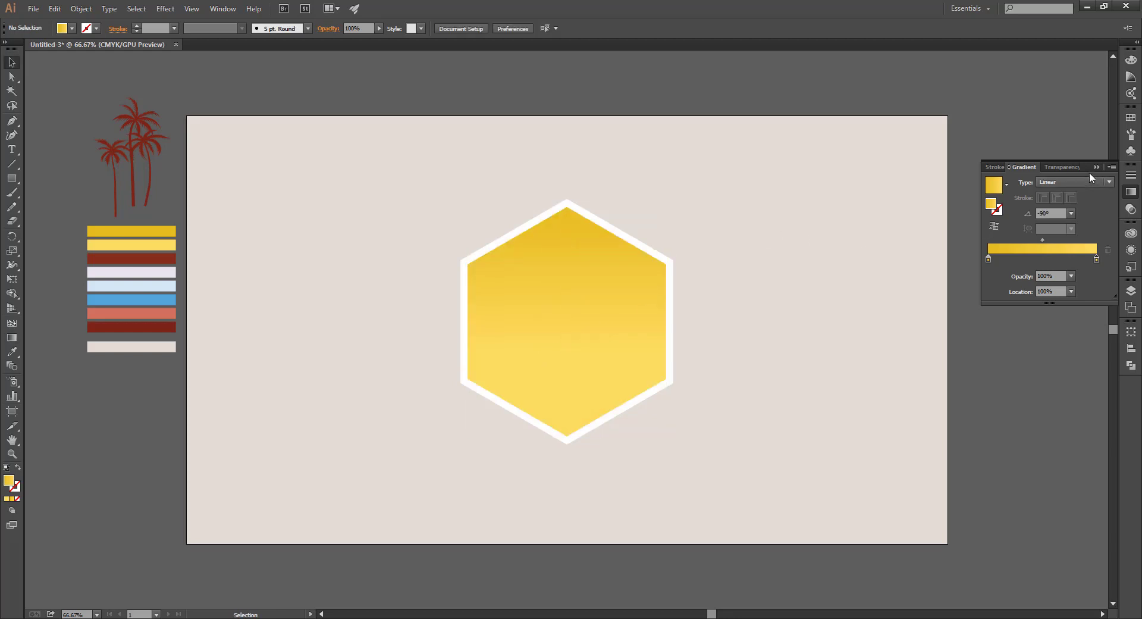
{"action": "left_click", "coordinate": [1096, 167]}
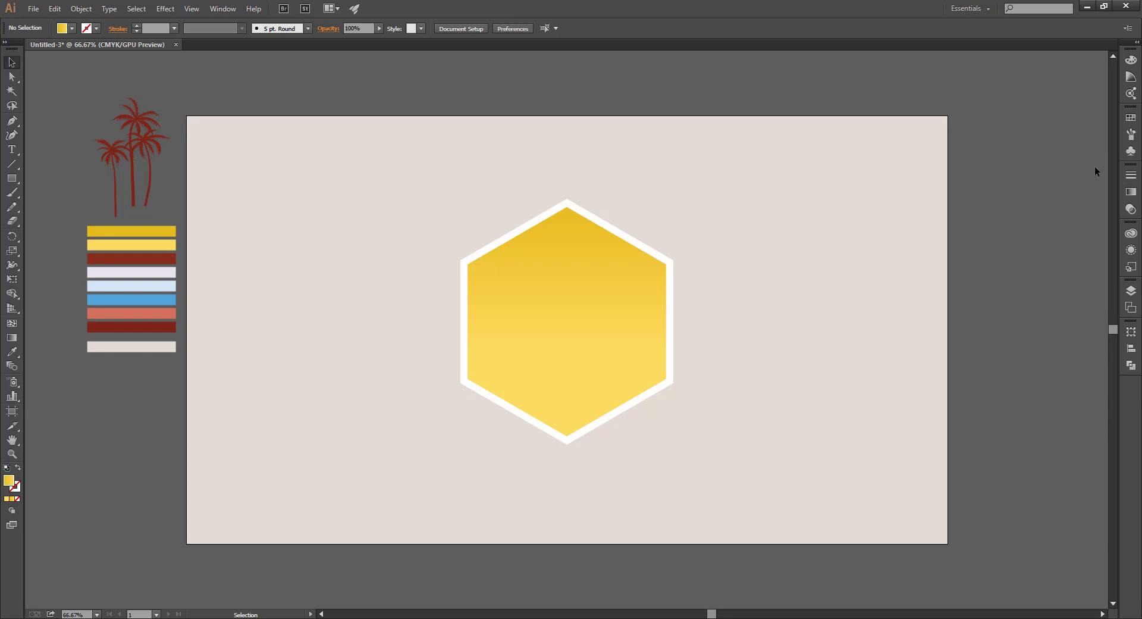
- Draw a triangle across the hexagon's bottom and fill it with the dark red swatch
{"action": "left_click", "coordinate": [14, 124]}
{"action": "left_click", "coordinate": [467, 379]}
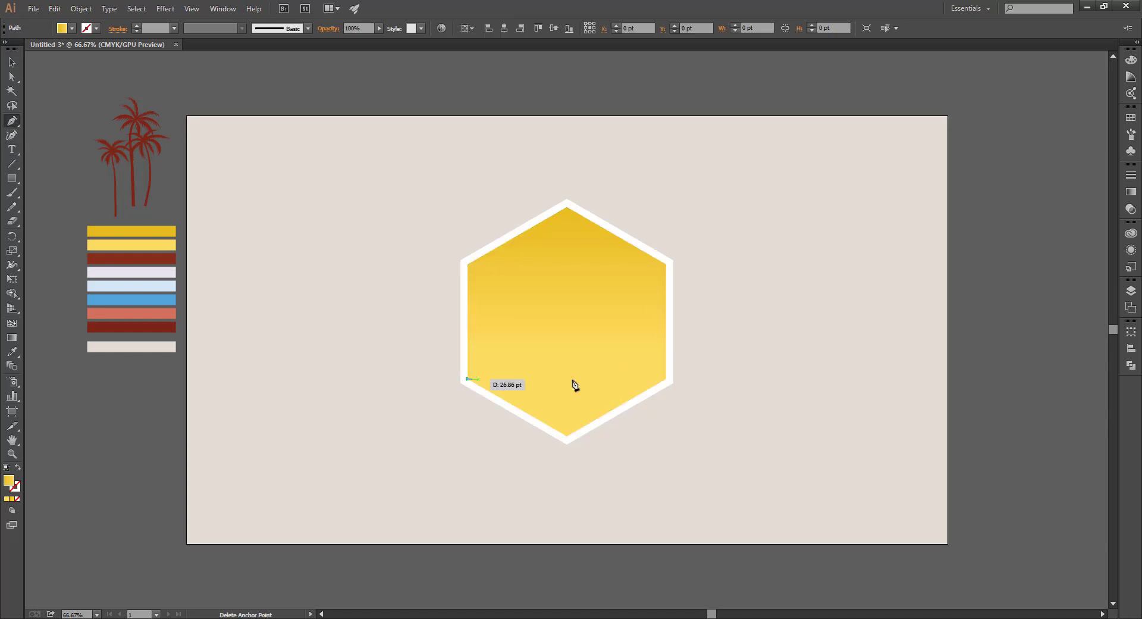
{"action": "left_click", "coordinate": [667, 379]}
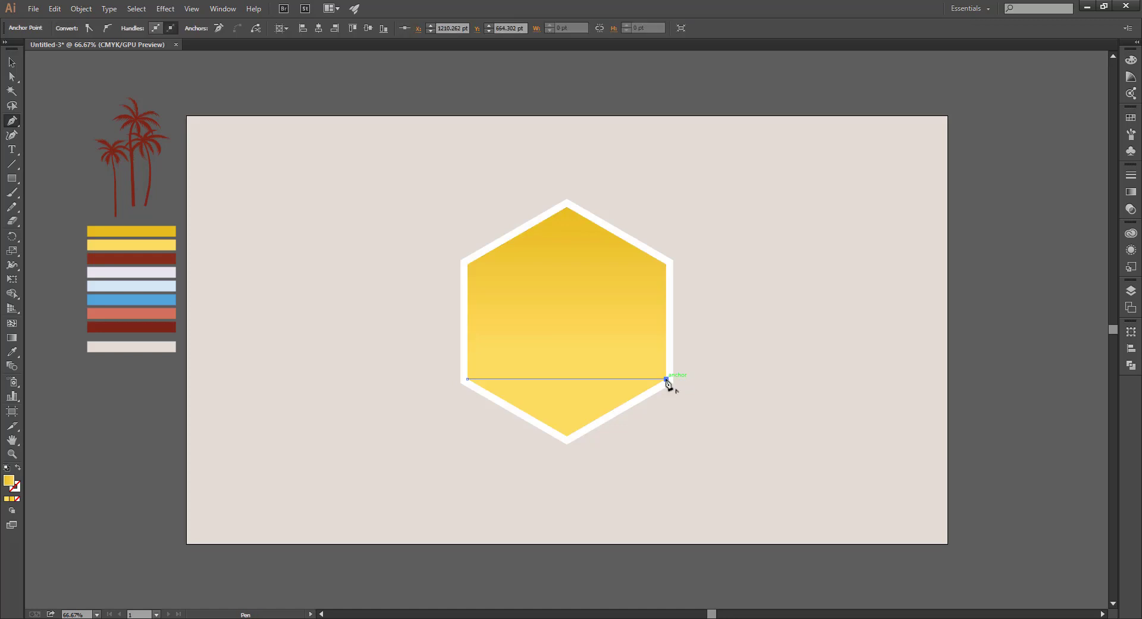
{"action": "left_click", "coordinate": [566, 436]}
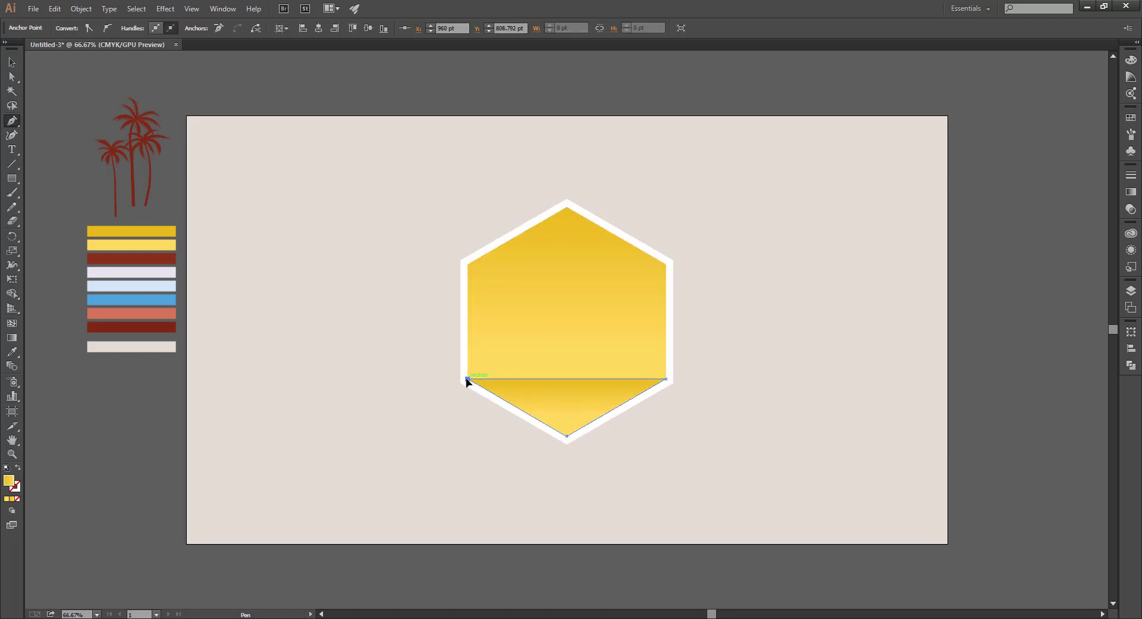
{"action": "left_click", "coordinate": [467, 379]}
{"action": "key", "text": "i"}
{"action": "left_click", "coordinate": [152, 326]}
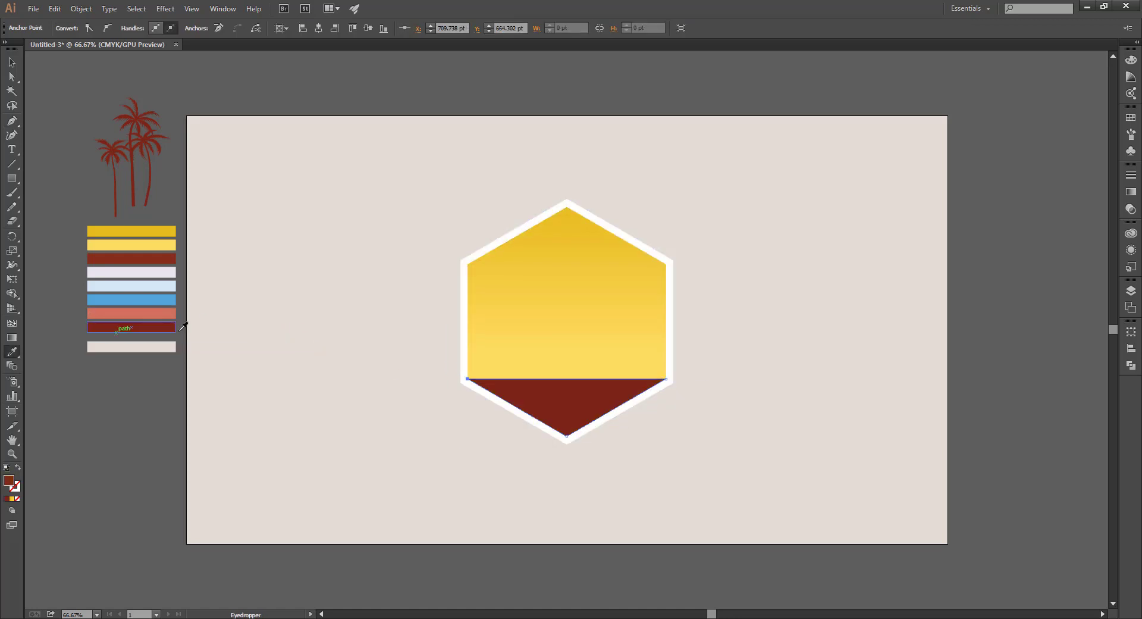
- Draw a sloped wedge above the triangle and fill it with the salmon swatch
{"action": "key", "text": "v"}
{"action": "left_click", "coordinate": [333, 374]}
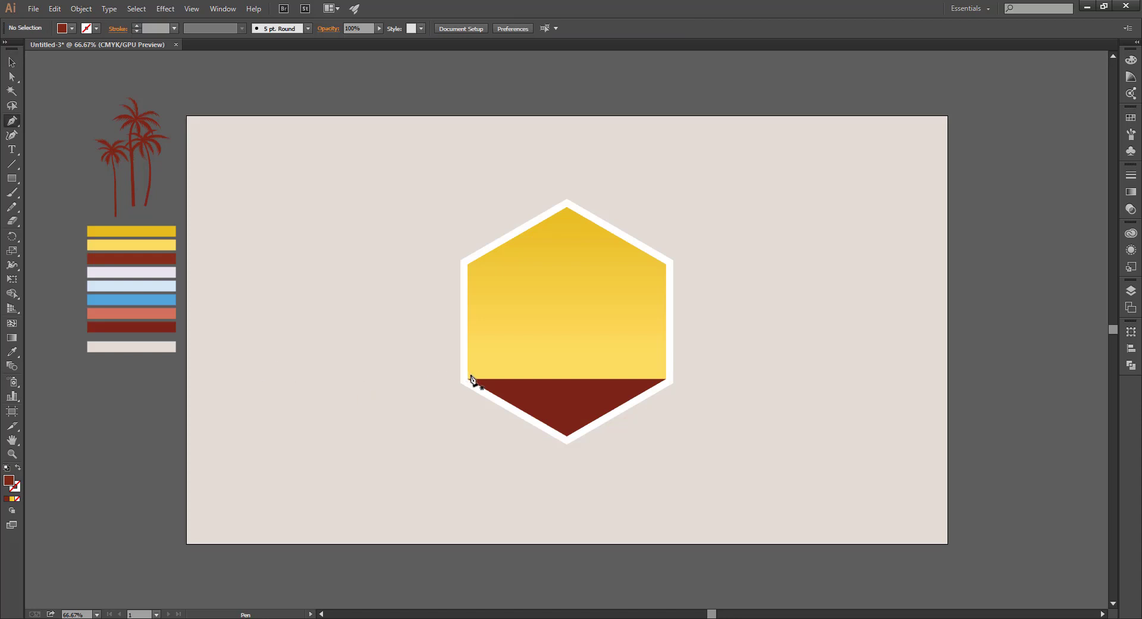
{"action": "left_click", "coordinate": [469, 377]}
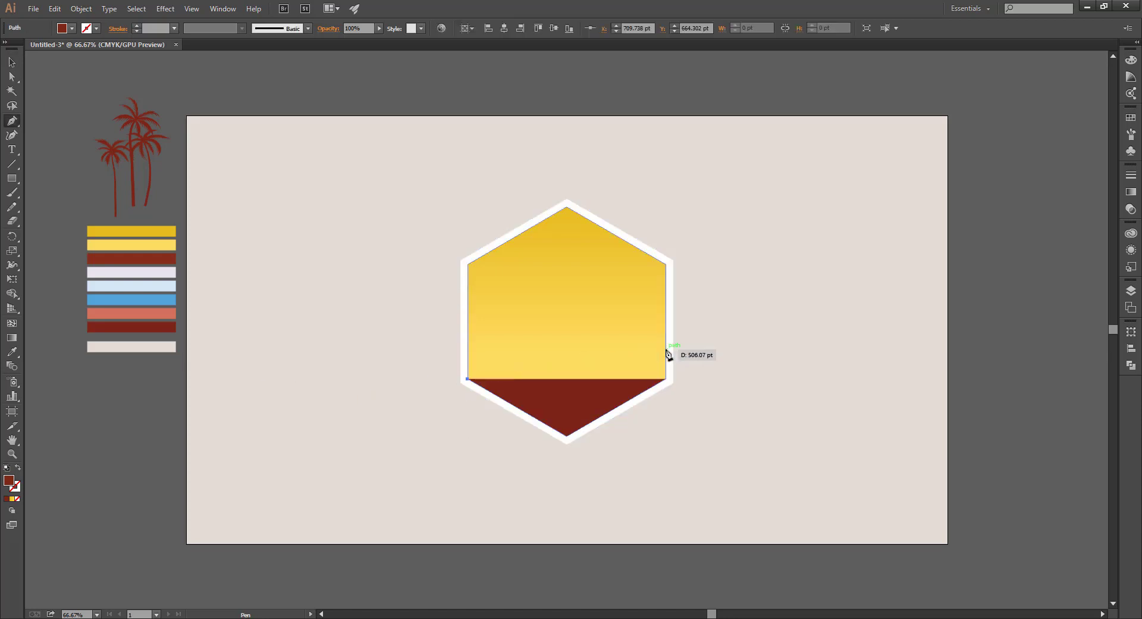
{"action": "left_click", "coordinate": [667, 349]}
{"action": "left_click", "coordinate": [666, 378]}
{"action": "left_click", "coordinate": [468, 378]}
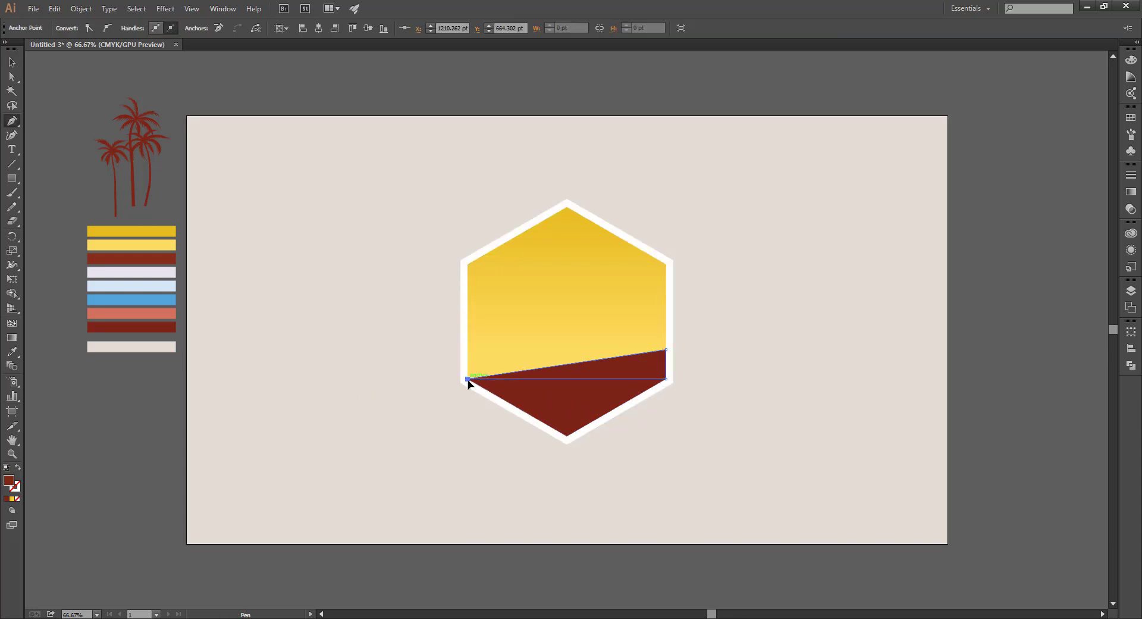
{"action": "key", "text": "i"}
{"action": "left_click", "coordinate": [173, 311]}
- Duplicate the salmon wedge, rotate the copy 180°, and move it down to complete the band
{"action": "key", "text": "v"}
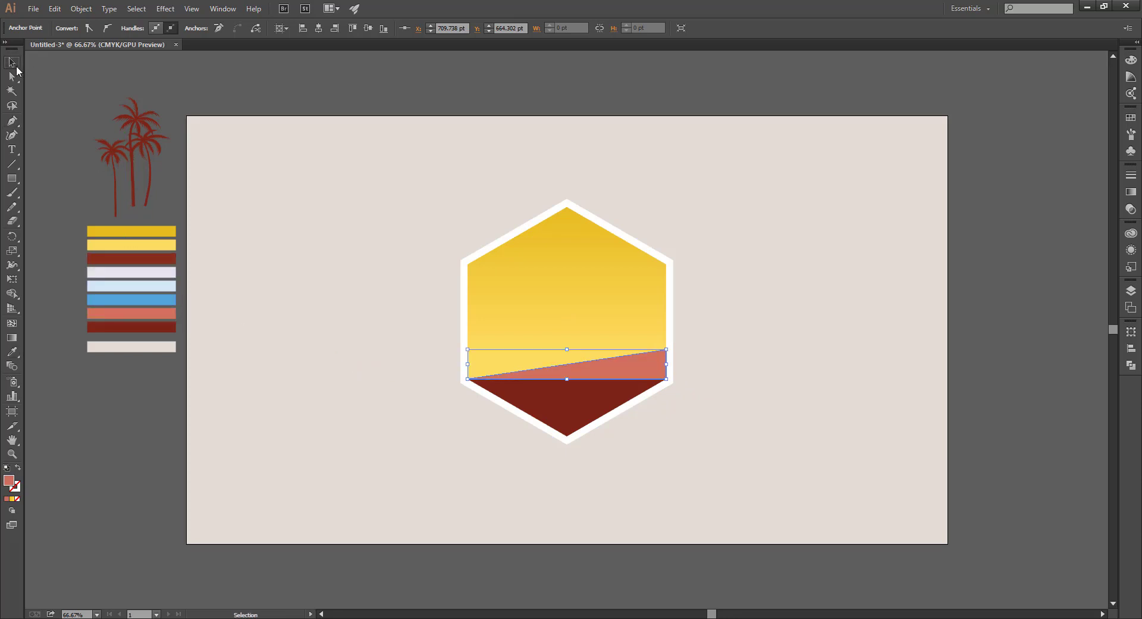
{"action": "key", "text": "ctrl+shift+a"}
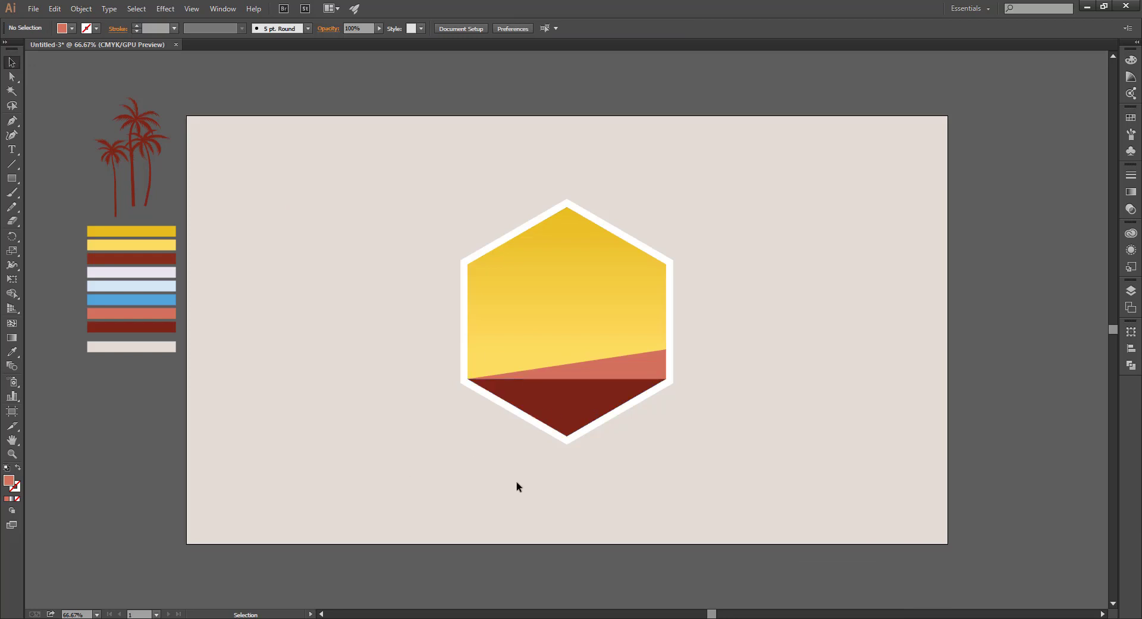
{"action": "left_click", "coordinate": [565, 398]}
{"action": "left_click", "coordinate": [582, 369]}
{"action": "right_click", "coordinate": [582, 369]}
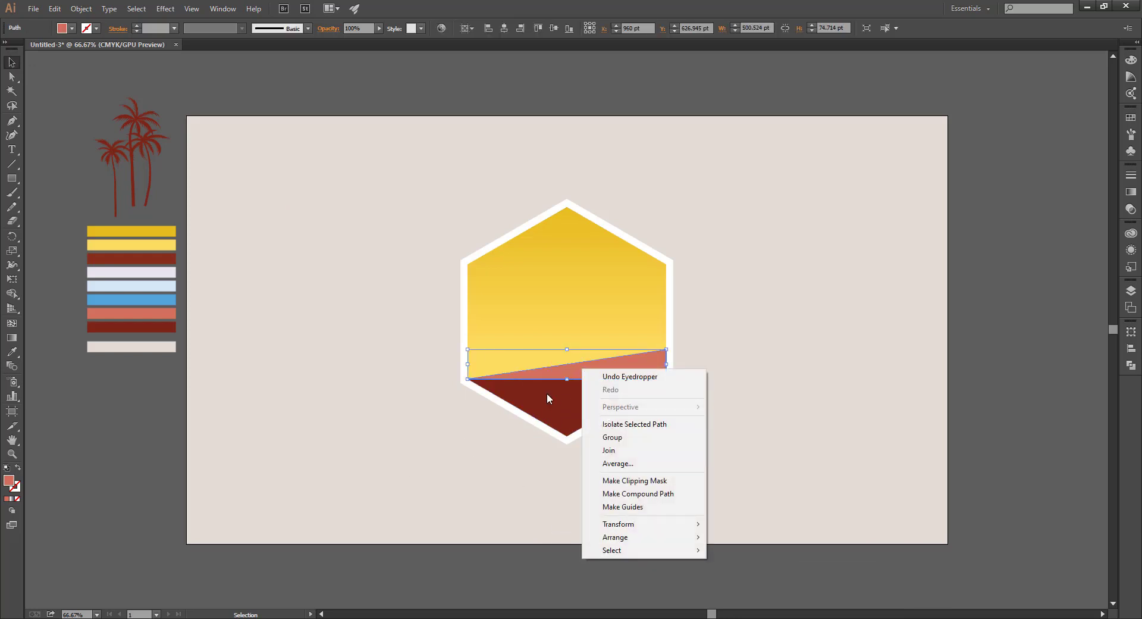
{"action": "left_click", "coordinate": [552, 376]}
{"action": "left_click_drag", "start_coordinate": [552, 377], "coordinate": [559, 349]}
{"action": "right_click", "coordinate": [559, 349]}
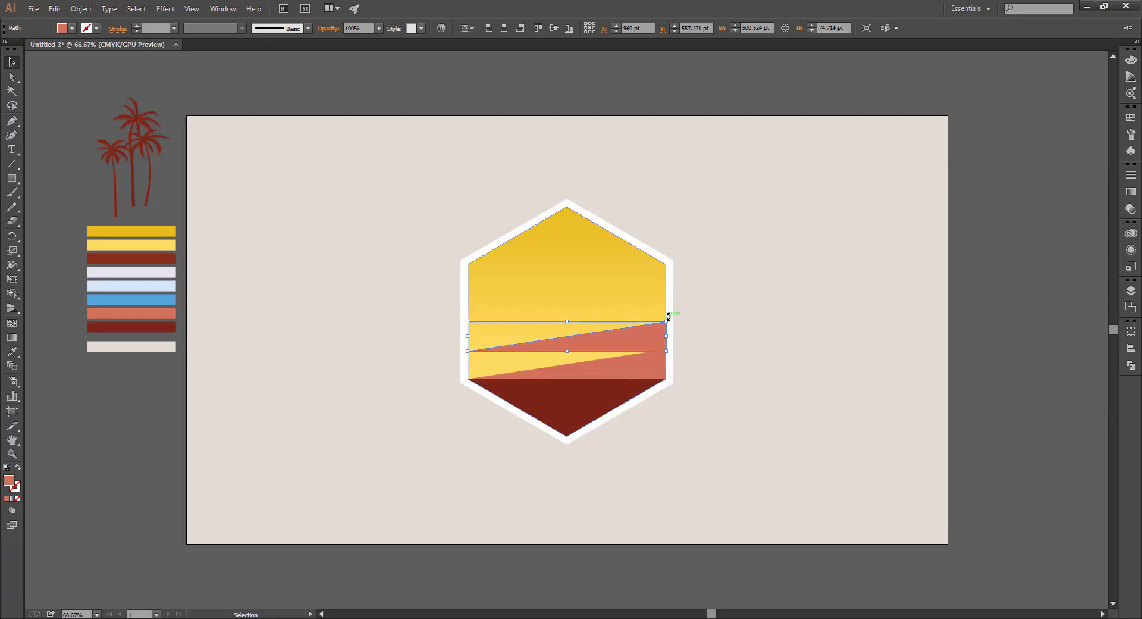
{"action": "mouse_move", "coordinate": [668, 314]}
{"action": "left_mouse_down"}
{"action": "mouse_move", "coordinate": [541, 296]}
{"action": "mouse_move", "coordinate": [387, 338]}
{"action": "left_mouse_up"}
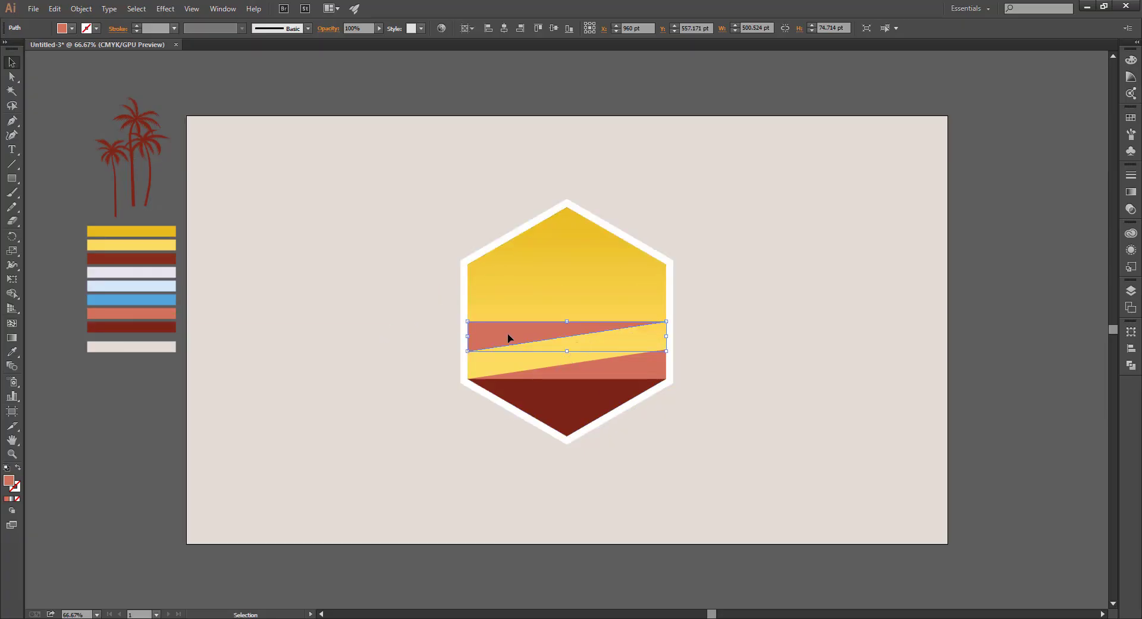
{"action": "left_click_drag", "start_coordinate": [507, 342], "coordinate": [510, 366]}
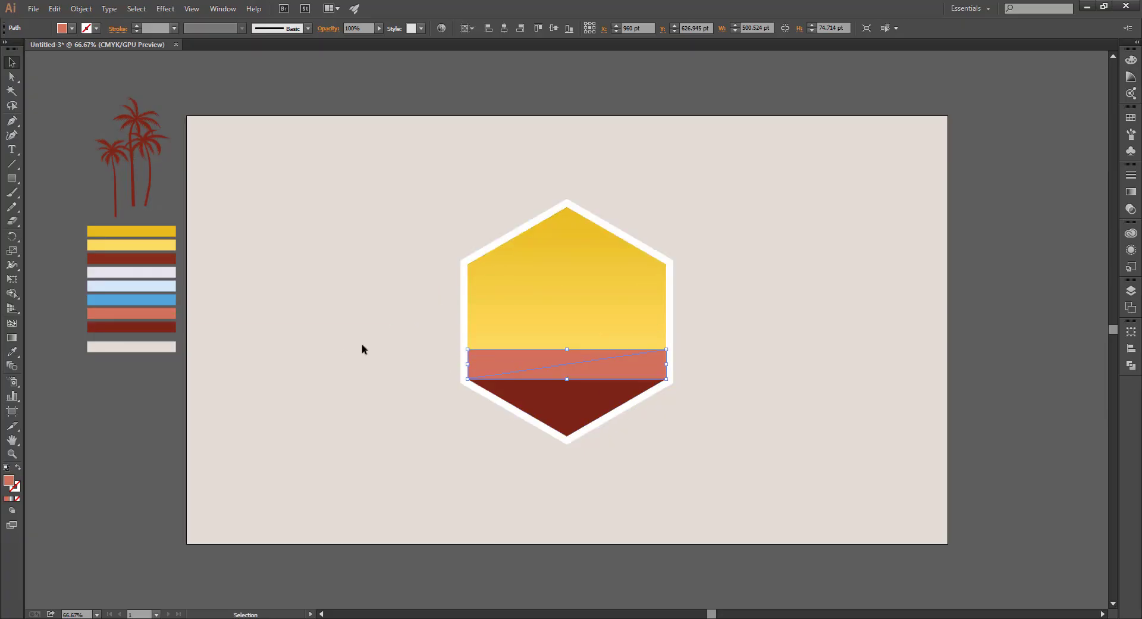
- Fill the flipped upper wedge with the blue swatch
{"action": "key", "text": "i"}
{"action": "key", "text": "v"}
{"action": "left_click", "coordinate": [387, 487]}
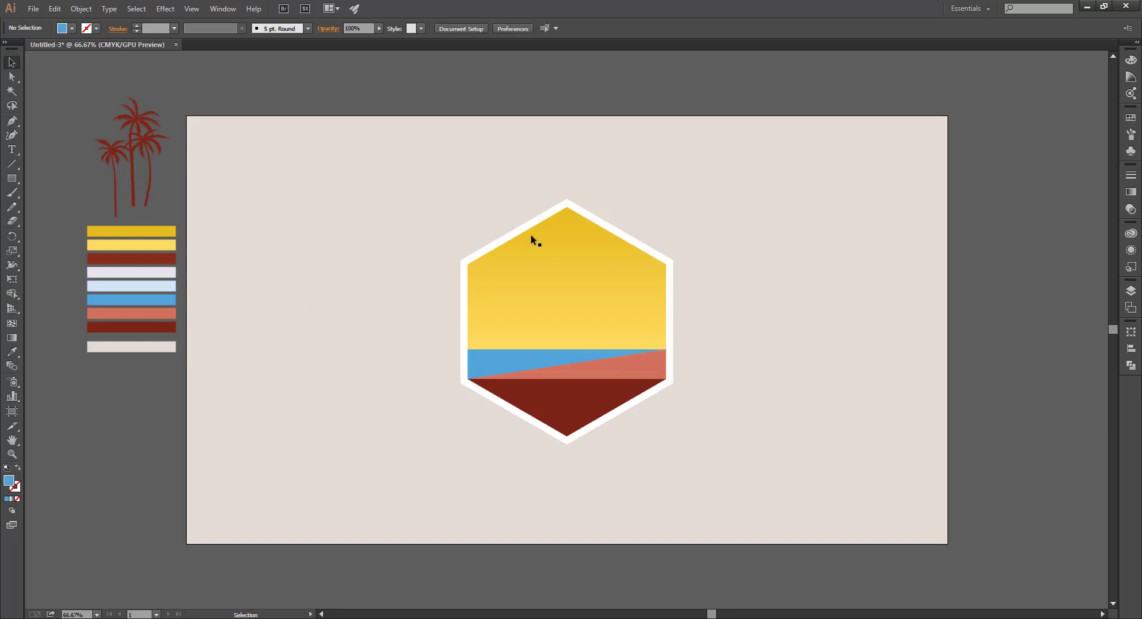
- Test rounding all corners with Direct Selection, then undo it
{"action": "left_click_drag", "start_coordinate": [427, 184], "coordinate": [719, 469]}
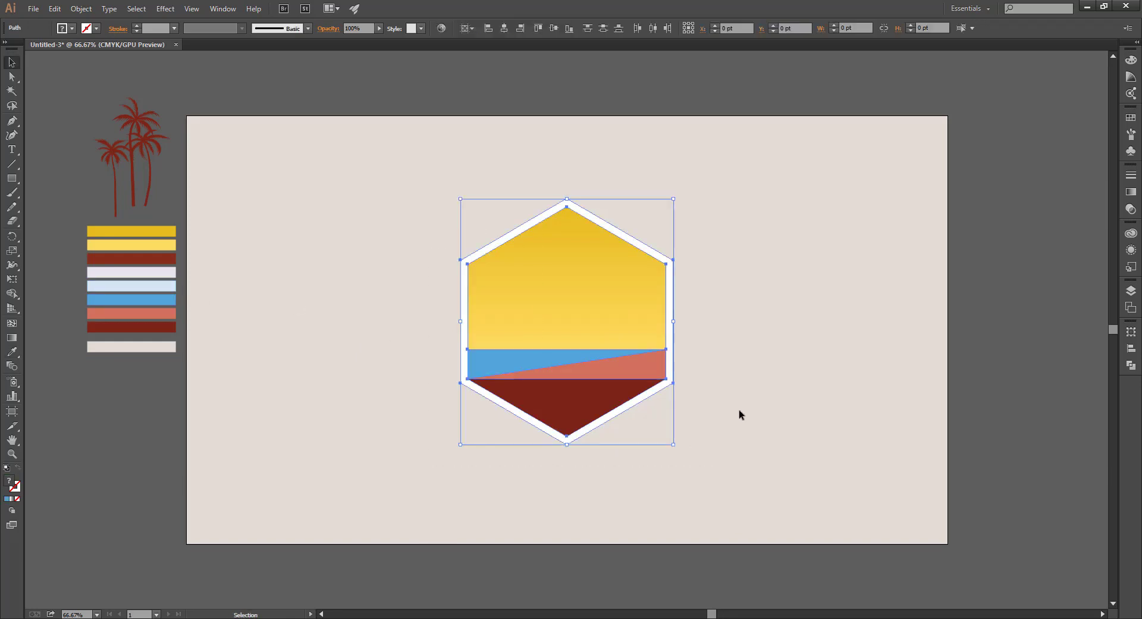
{"action": "left_click", "coordinate": [12, 78]}
{"action": "left_click_drag", "start_coordinate": [479, 270], "coordinate": [452, 244]}
{"action": "left_click", "coordinate": [435, 228]}
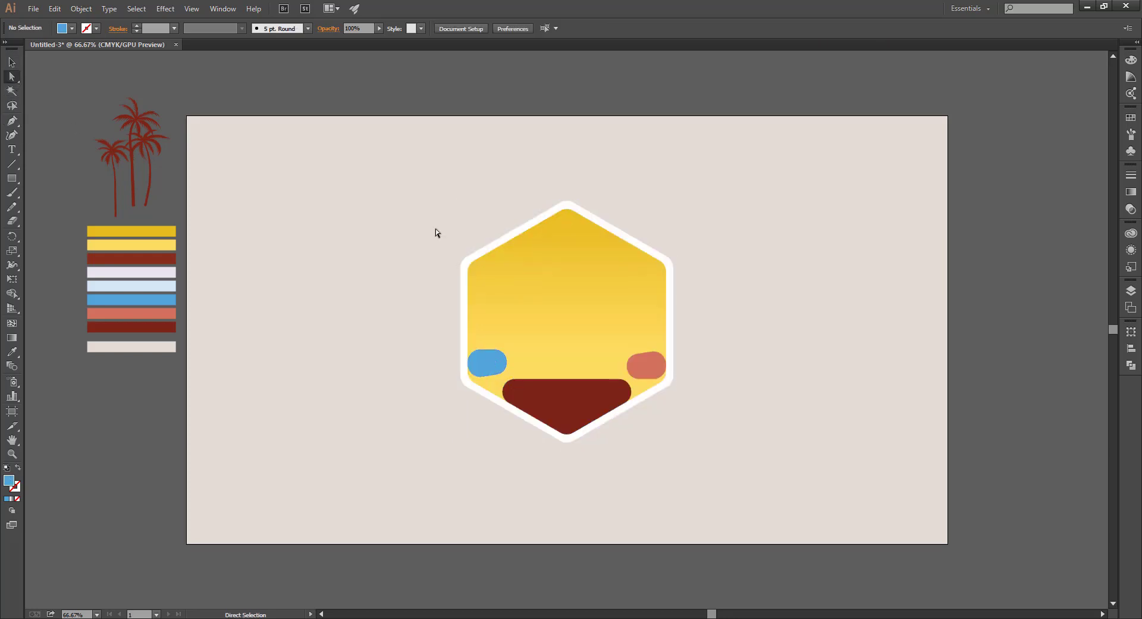
{"action": "key", "text": "ctrl+z"}
{"action": "left_click", "coordinate": [427, 233]}
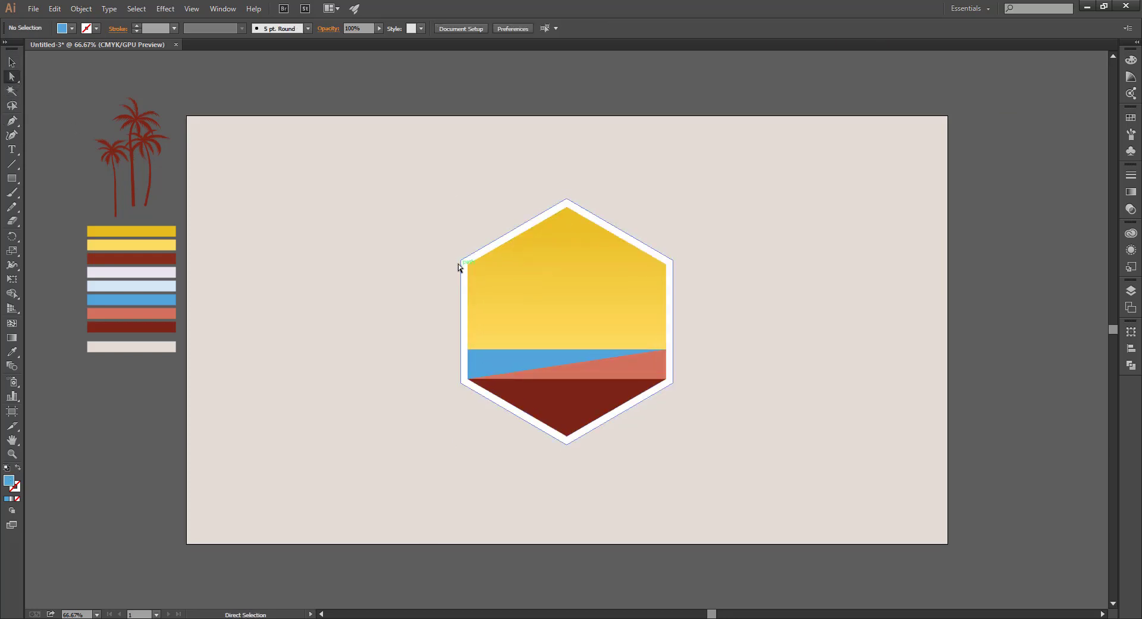
{"action": "left_click_drag", "start_coordinate": [471, 270], "coordinate": [455, 257]}
{"action": "key", "text": "v"}
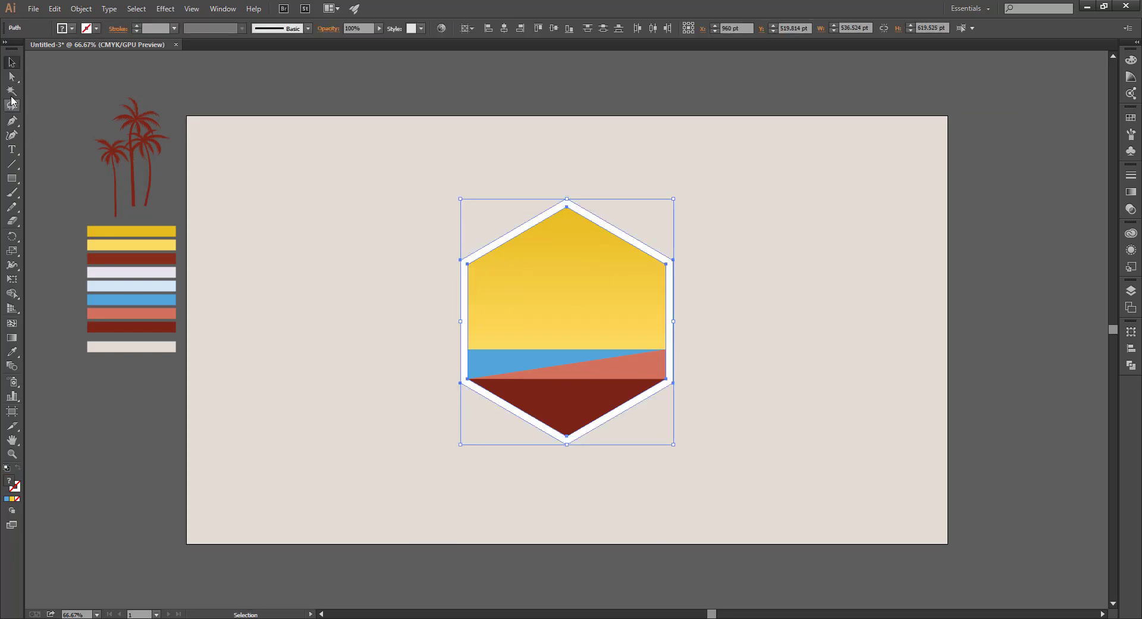
- Round the hexagon's corners to about 45.51 pt, including the bottom corner
{"action": "left_click", "coordinate": [385, 180]}
{"action": "left_click_drag", "start_coordinate": [365, 158], "coordinate": [685, 276]}
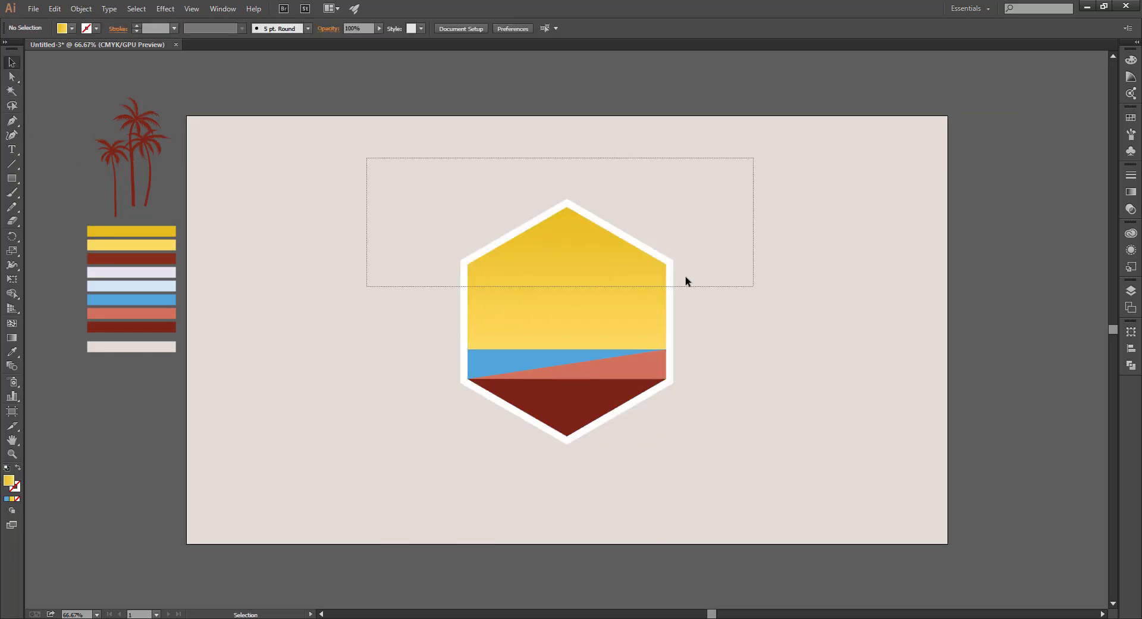
{"action": "key", "text": "a"}
{"action": "left_click_drag", "start_coordinate": [567, 218], "coordinate": [566, 220]}
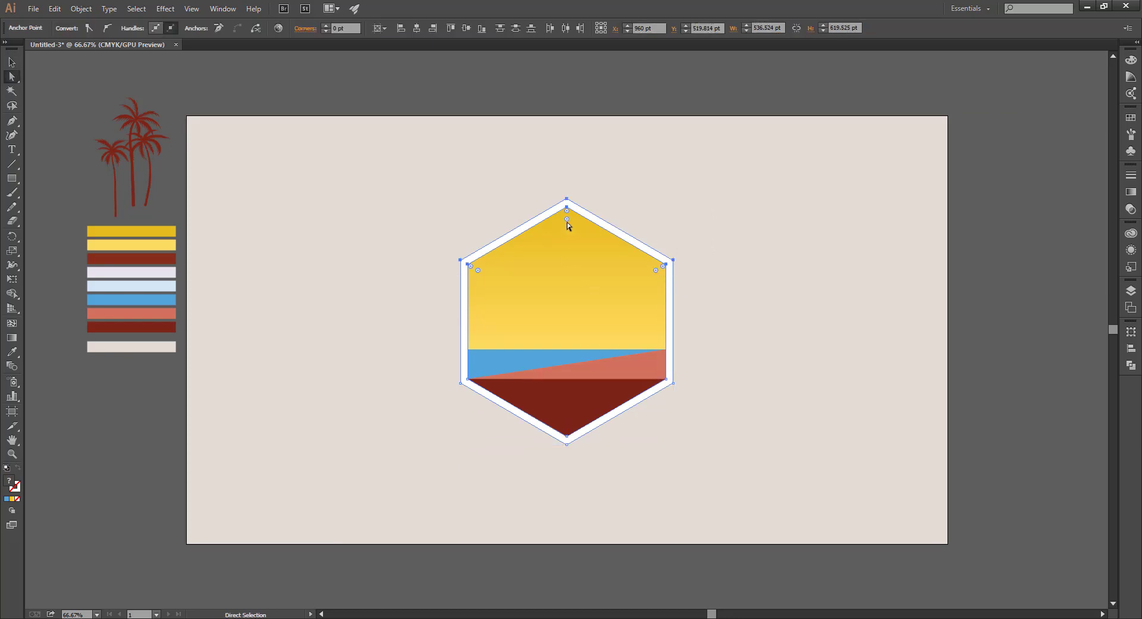
{"action": "left_click", "coordinate": [383, 291]}
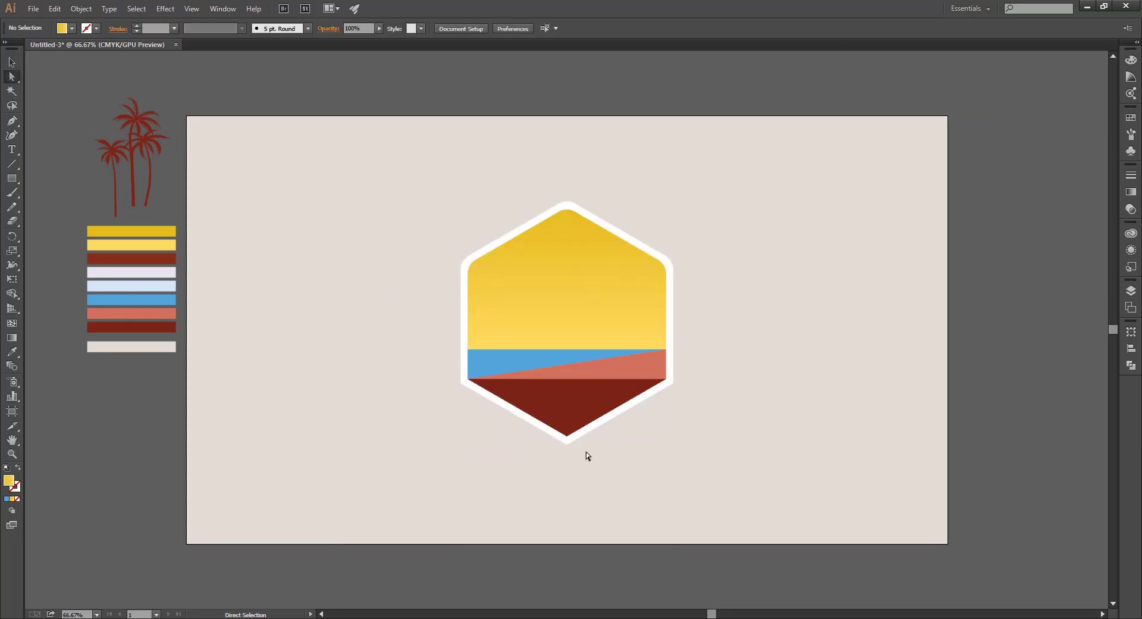
{"action": "left_click", "coordinate": [568, 433]}
{"action": "left_click_drag", "start_coordinate": [568, 430], "coordinate": [570, 432]}
{"action": "left_click", "coordinate": [618, 458]}
{"action": "key", "text": "ctrl+0"}
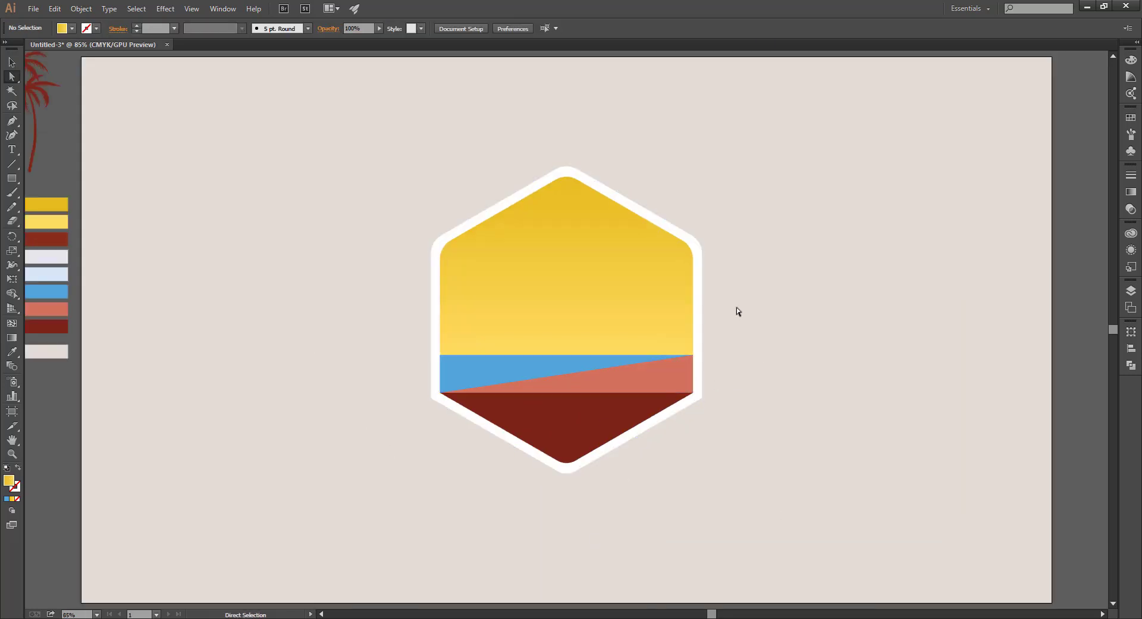
- Draw a circle in the upper-left sky and fill it with the light lavender swatch
{"action": "left_click_drag", "start_coordinate": [12, 178], "coordinate": [55, 204]}
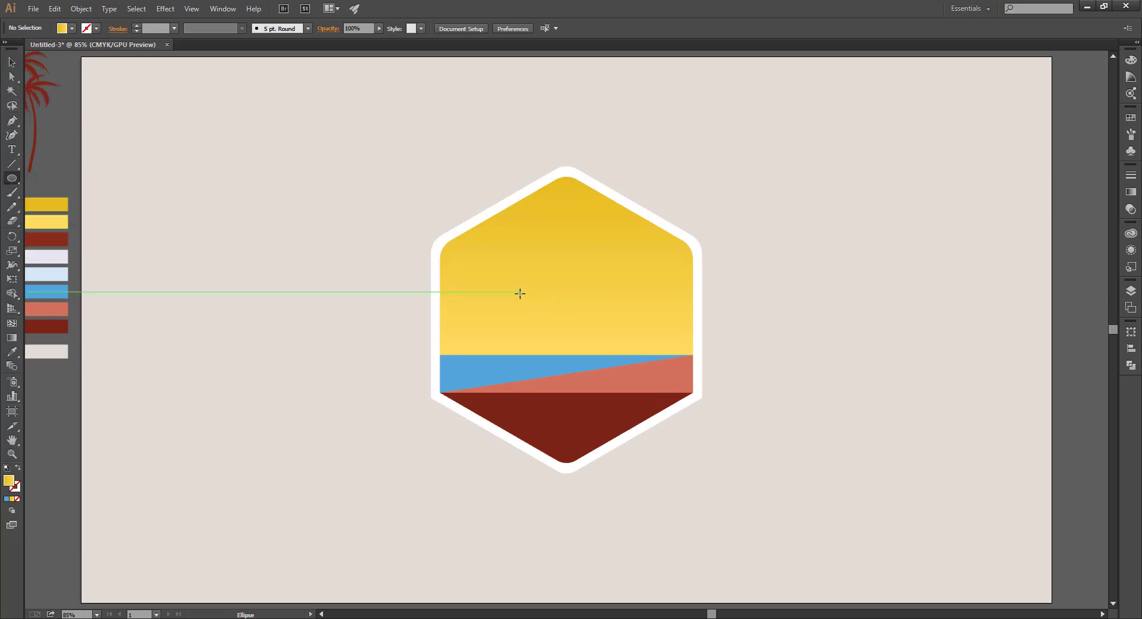
{"action": "left_click_drag", "start_coordinate": [520, 292], "coordinate": [554, 326]}
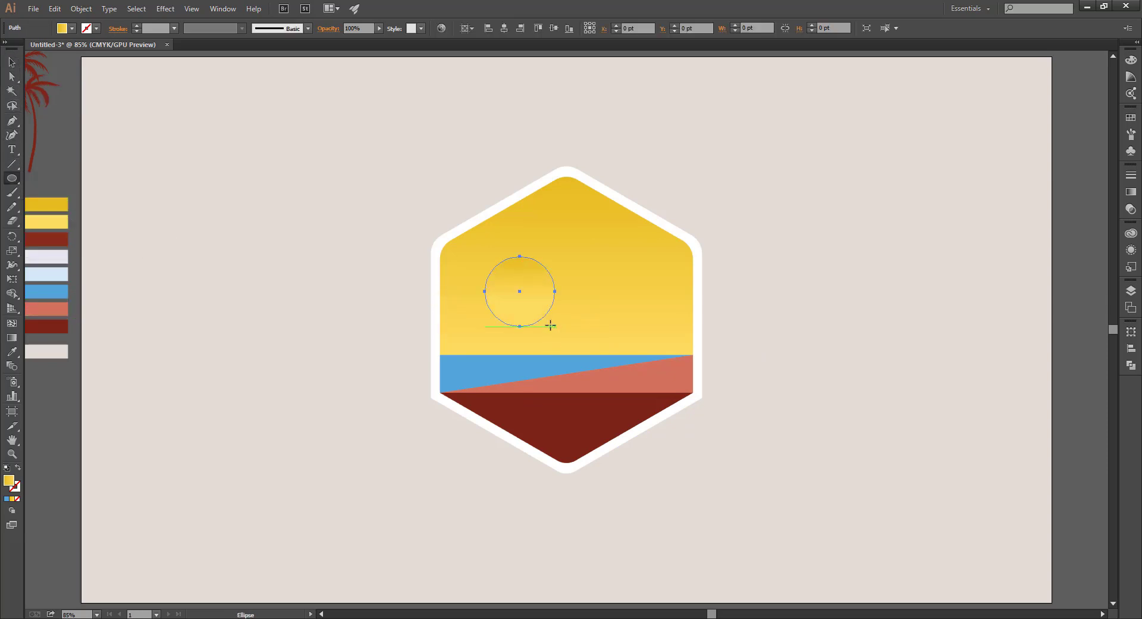
{"action": "key", "text": "i"}
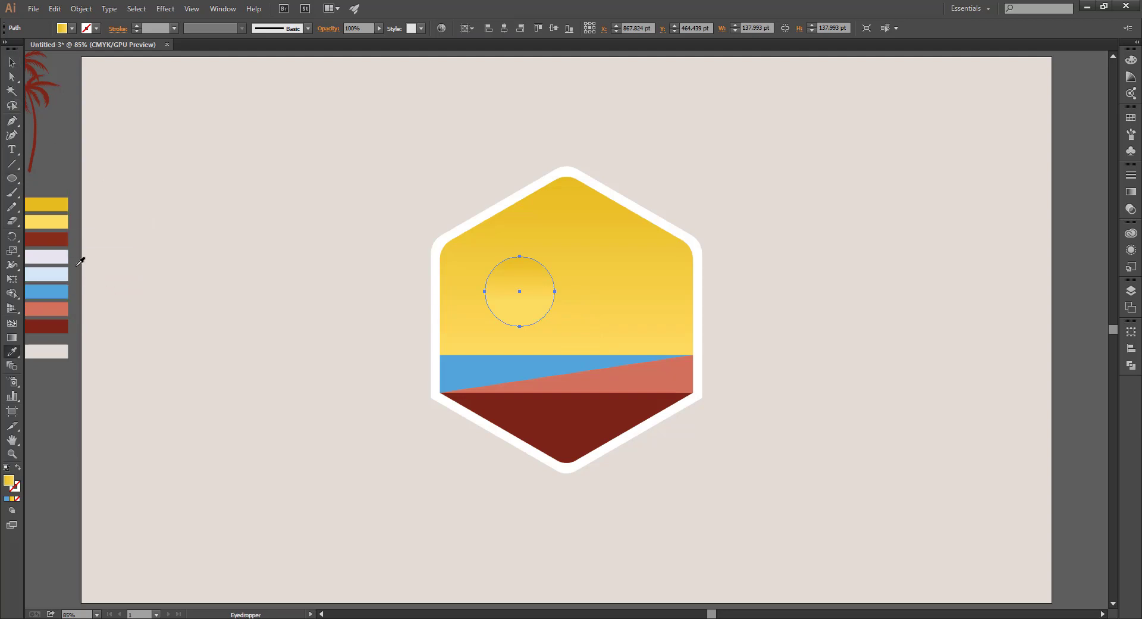
{"action": "left_click", "coordinate": [65, 257]}
{"action": "key", "text": "v"}
{"action": "left_click", "coordinate": [216, 284]}
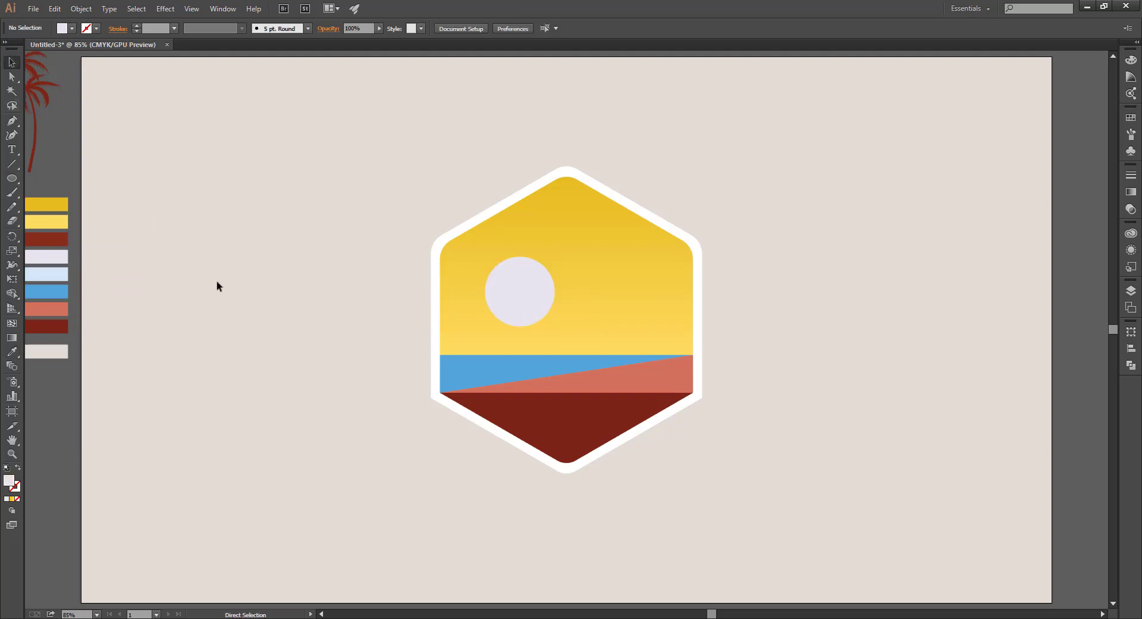
- Enlarge the sun circle slightly to about 148 pt
{"action": "left_click_drag", "start_coordinate": [216, 286], "coordinate": [318, 294]}
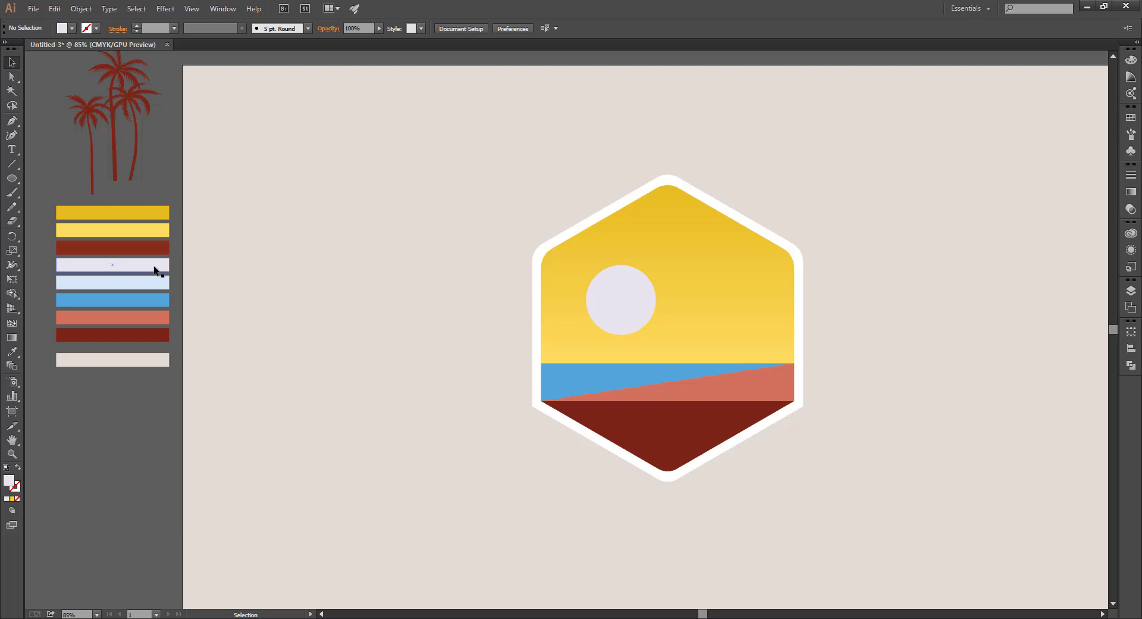
{"action": "left_click", "coordinate": [642, 326]}
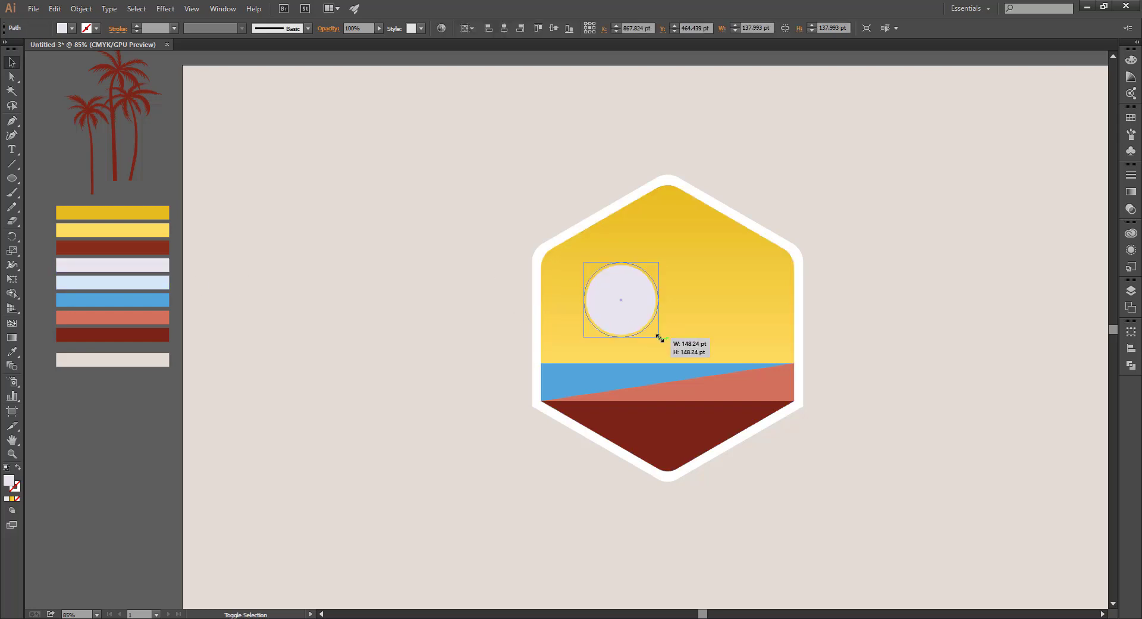
{"action": "left_click_drag", "start_coordinate": [642, 325], "coordinate": [642, 320]}
{"action": "left_click", "coordinate": [373, 186]}
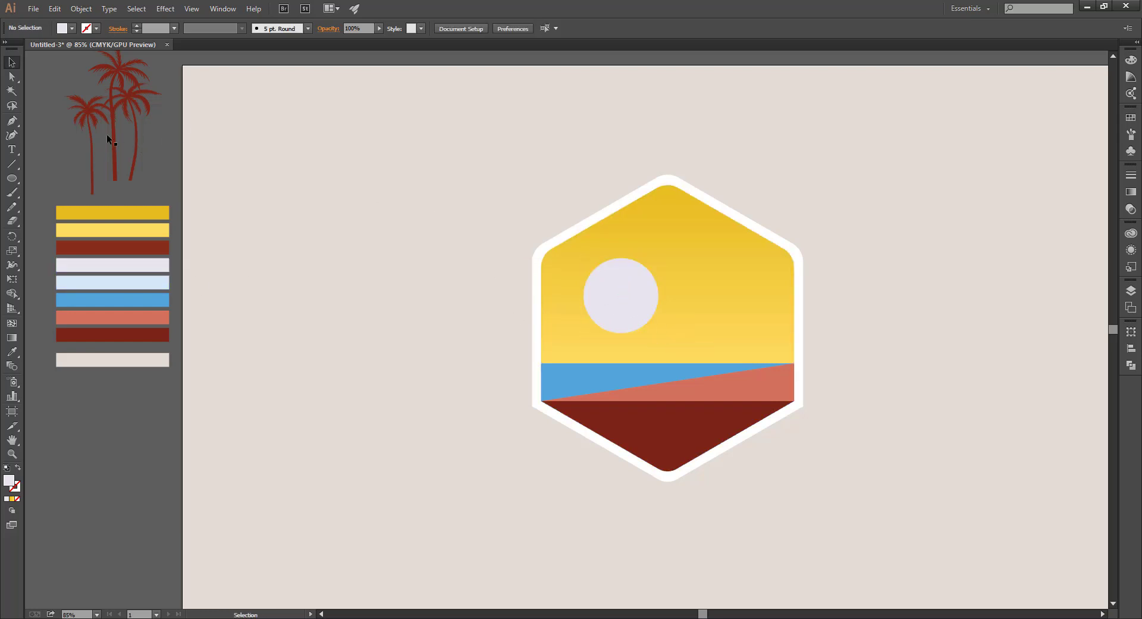
{"action": "mouse_move", "coordinate": [107, 138]}
{"action": "left_mouse_down"}
{"action": "mouse_move", "coordinate": [383, 239]}
{"action": "mouse_move", "coordinate": [107, 138]}
{"action": "left_mouse_up"}
- Bring the palm group to the front, move it onto the canvas, and scale it up
{"action": "right_click", "coordinate": [145, 143]}
{"action": "mouse_move", "coordinate": [189, 242]}
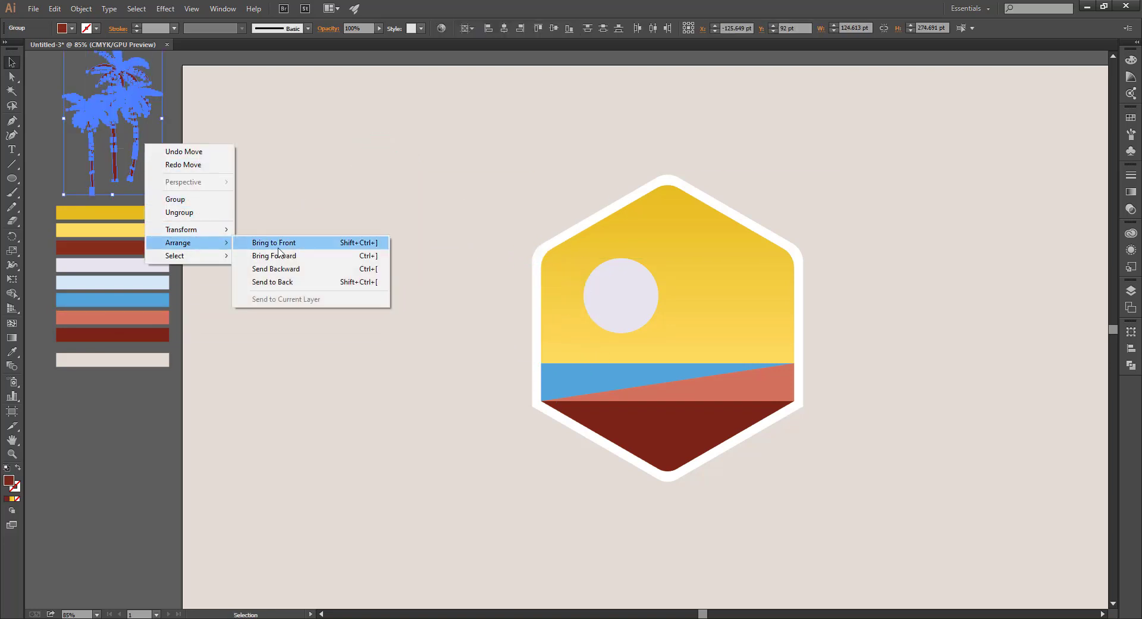
{"action": "left_click", "coordinate": [278, 249]}
{"action": "left_click", "coordinate": [193, 215]}
{"action": "left_click_drag", "start_coordinate": [134, 179], "coordinate": [410, 342]}
{"action": "left_click_drag", "start_coordinate": [449, 375], "coordinate": [474, 416]}
{"action": "left_click", "coordinate": [474, 438]}
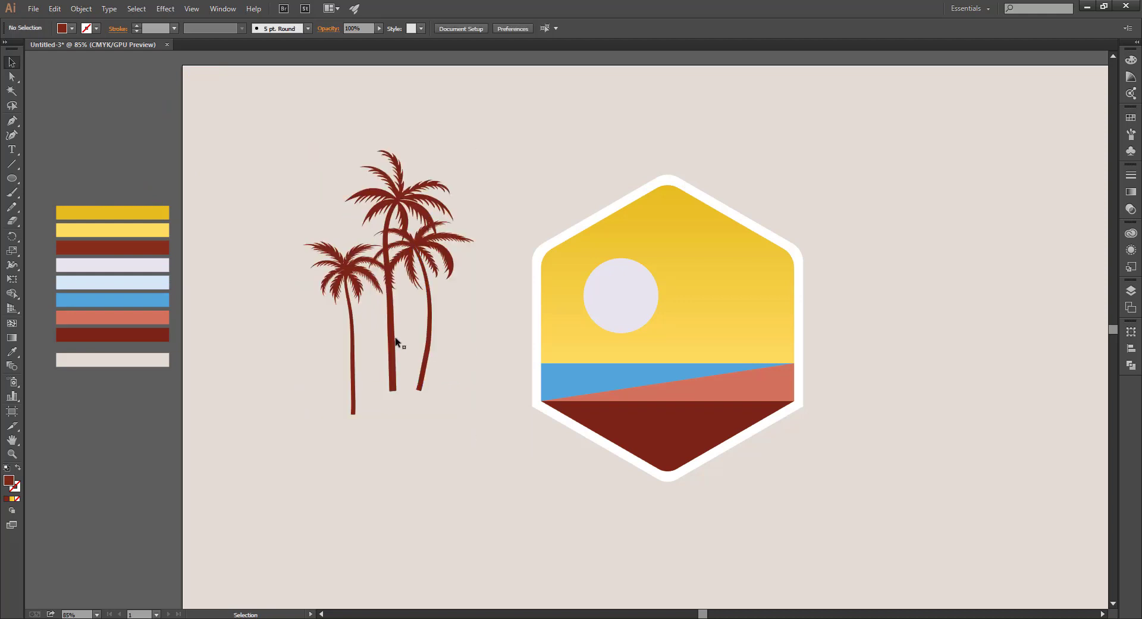
- Place the tallest palm on the badge's left edge and another on the right edge
{"action": "left_click_drag", "start_coordinate": [395, 337], "coordinate": [562, 353]}
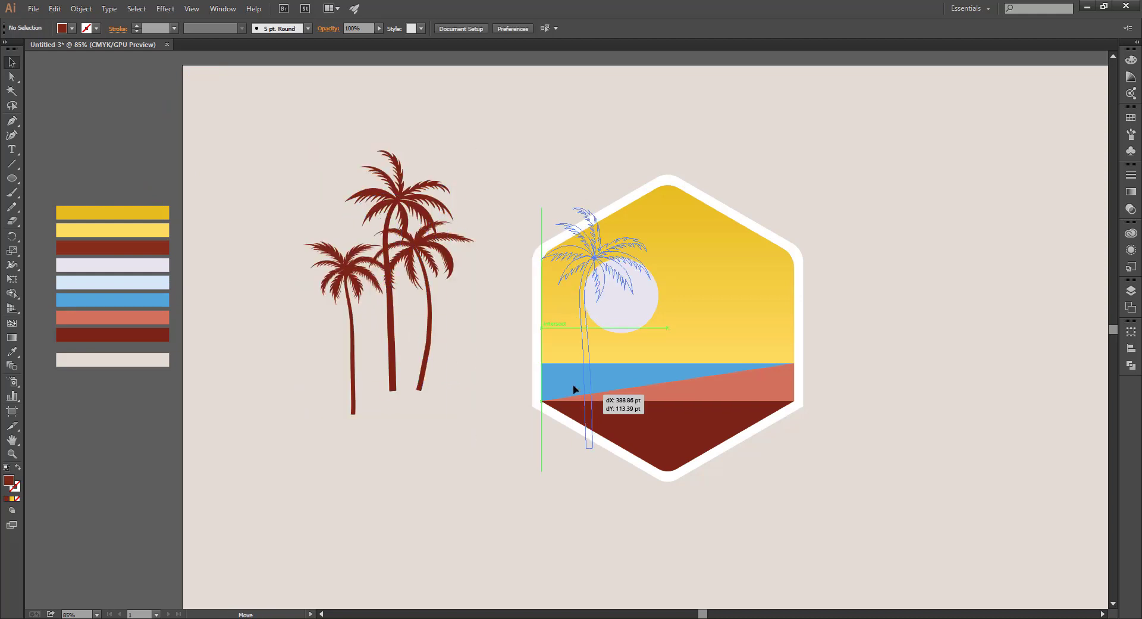
{"action": "left_click", "coordinate": [464, 305]}
{"action": "left_click_drag", "start_coordinate": [353, 353], "coordinate": [573, 338]}
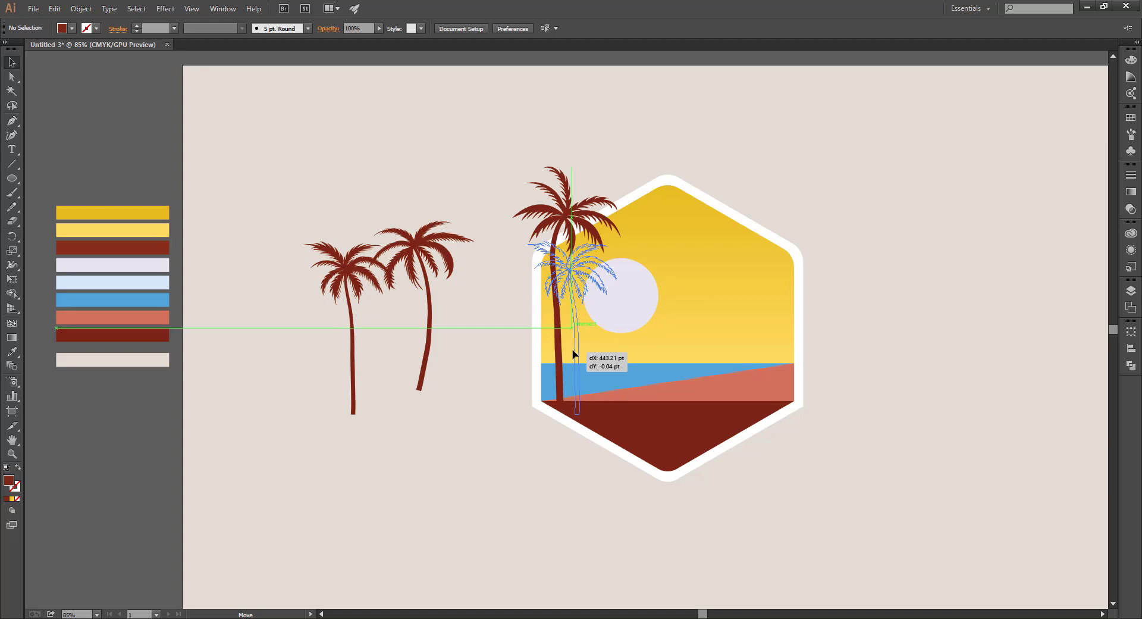
{"action": "left_click_drag", "start_coordinate": [430, 352], "coordinate": [789, 369]}
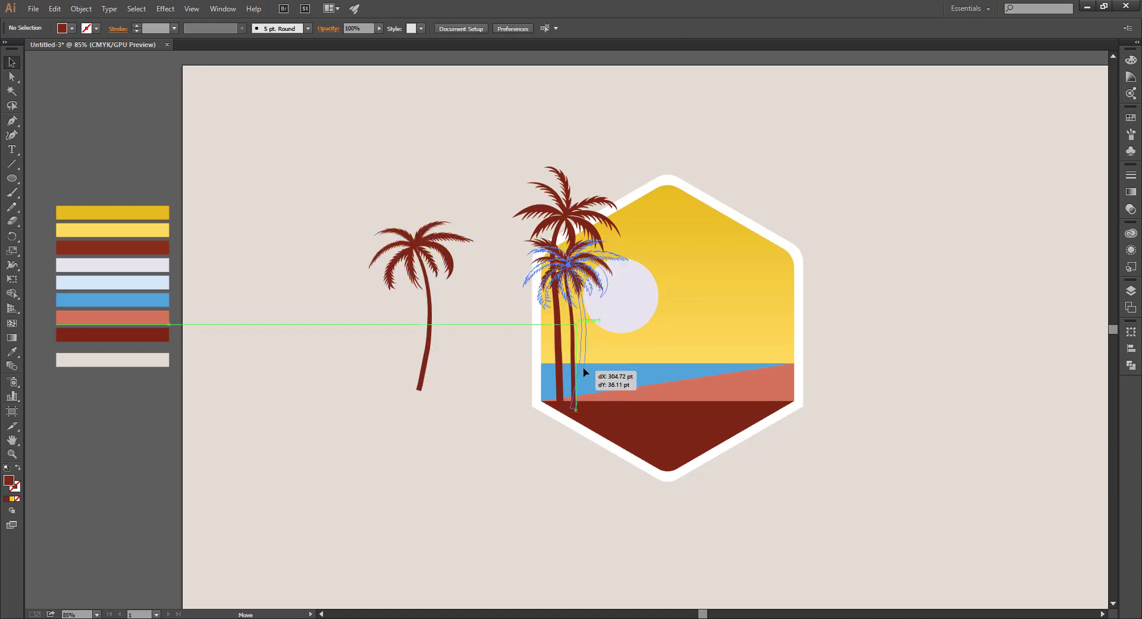
{"action": "left_click", "coordinate": [935, 323]}
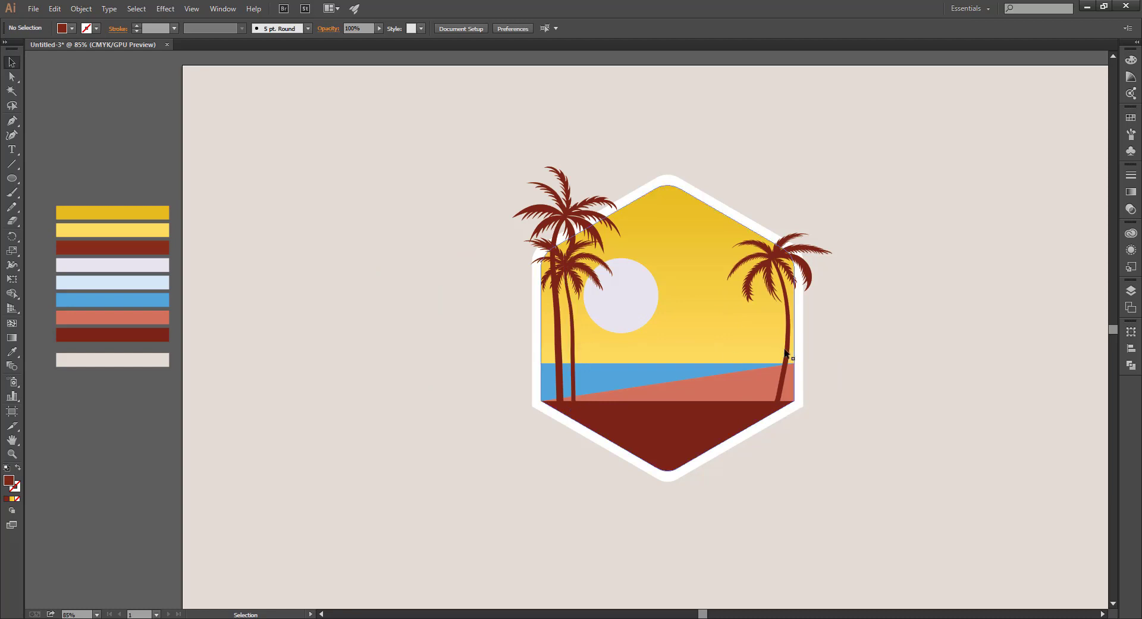
- Mirror the spare palm with Reflect and place it on the badge's left side
{"action": "left_click_drag", "start_coordinate": [573, 356], "coordinate": [465, 358]}
{"action": "right_click", "coordinate": [509, 356]}
{"action": "mouse_move", "coordinate": [488, 437]}
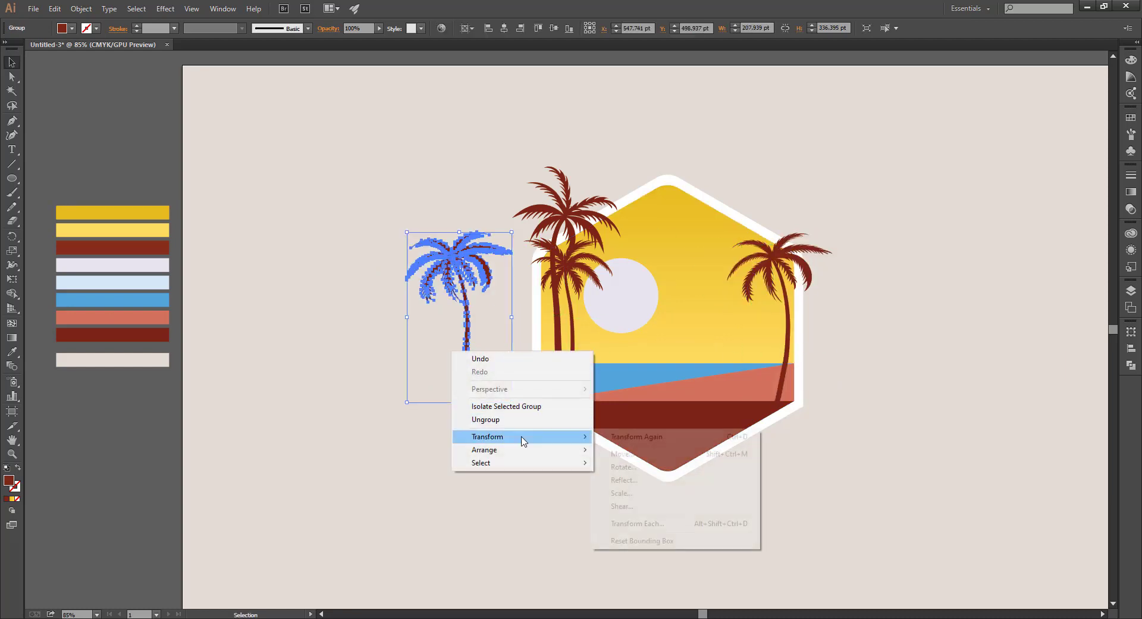
{"action": "left_click", "coordinate": [623, 480]}
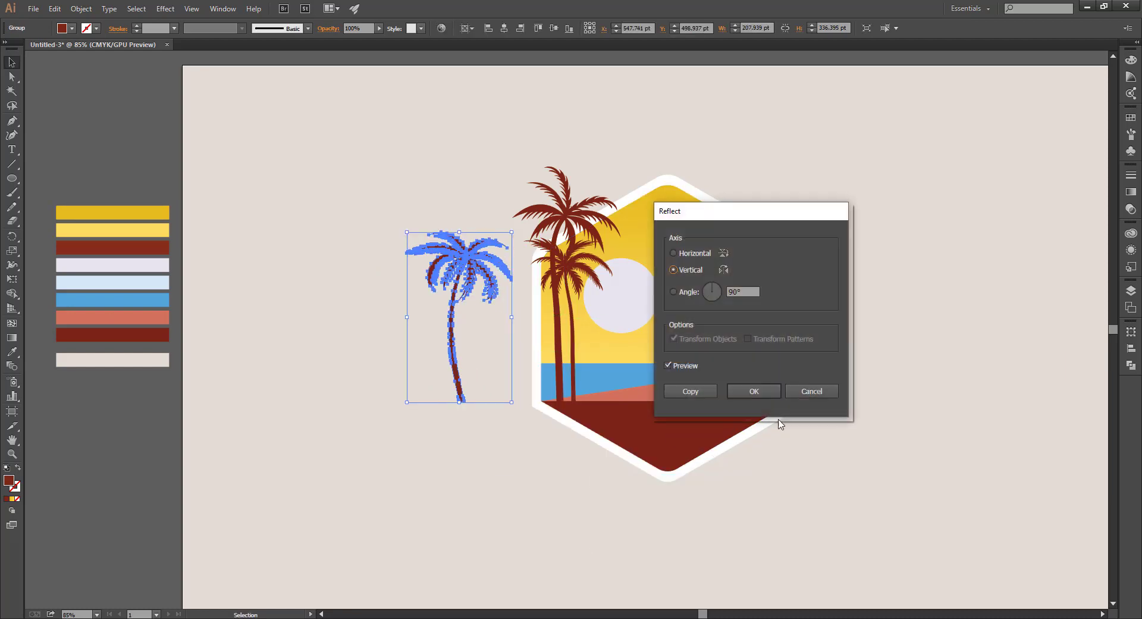
{"action": "key", "text": "Return"}
{"action": "left_click", "coordinate": [470, 356]}
{"action": "left_click_drag", "start_coordinate": [452, 359], "coordinate": [541, 364]}
{"action": "left_click", "coordinate": [352, 395]}
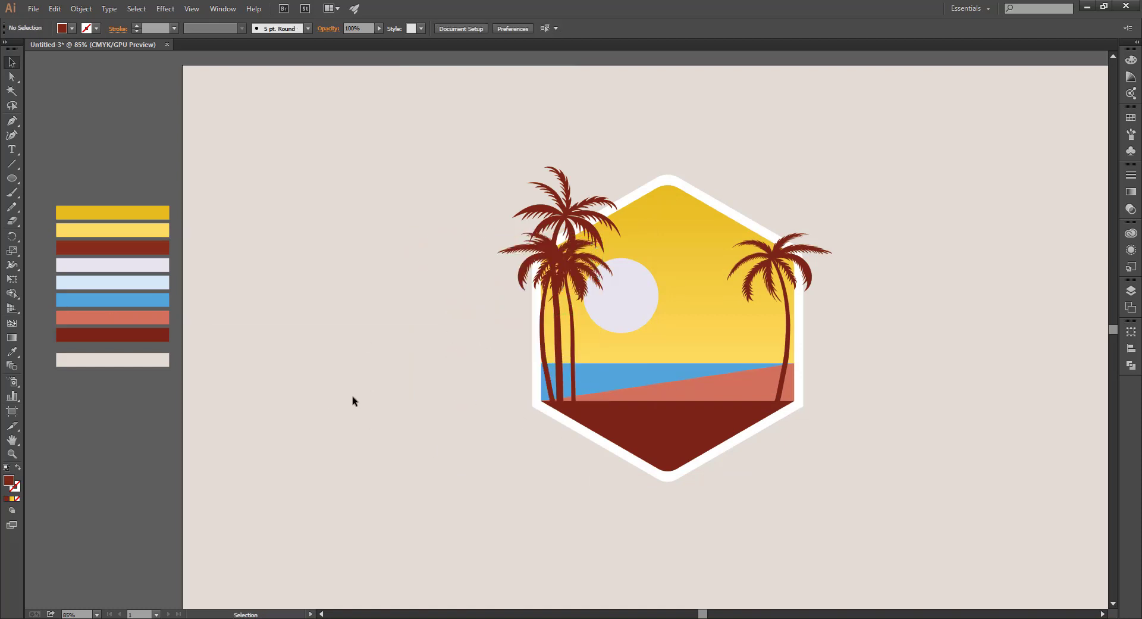
- Nudge the back left palm slightly to the right
{"action": "left_click", "coordinate": [562, 355]}
{"action": "double_click", "coordinate": [571, 353]}
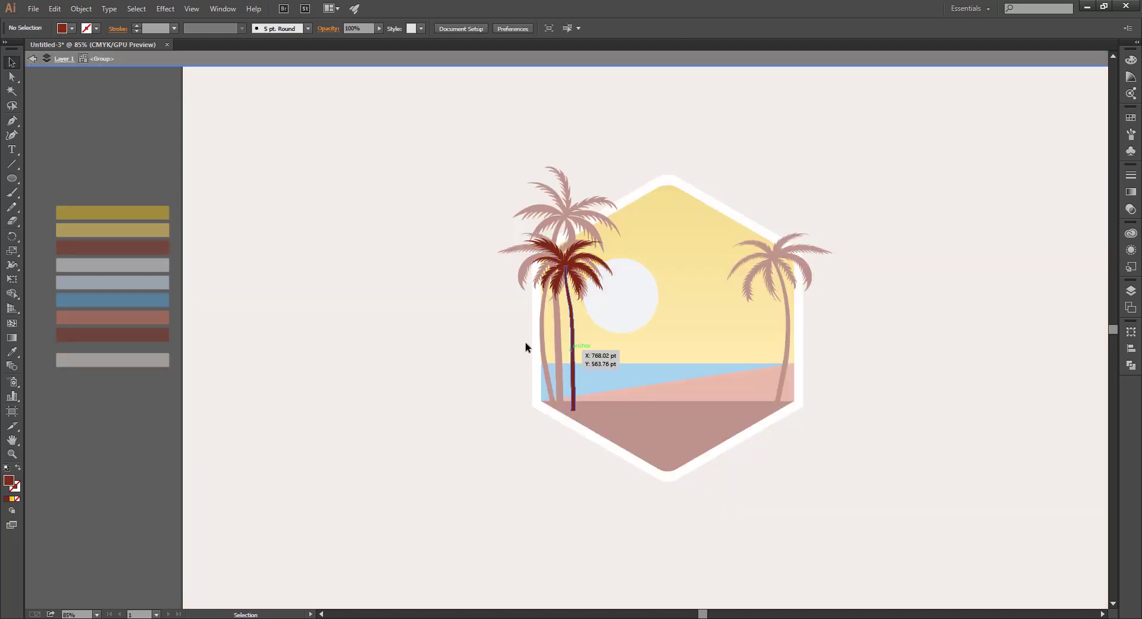
{"action": "double_click", "coordinate": [494, 330]}
{"action": "left_click_drag", "start_coordinate": [573, 344], "coordinate": [582, 343]}
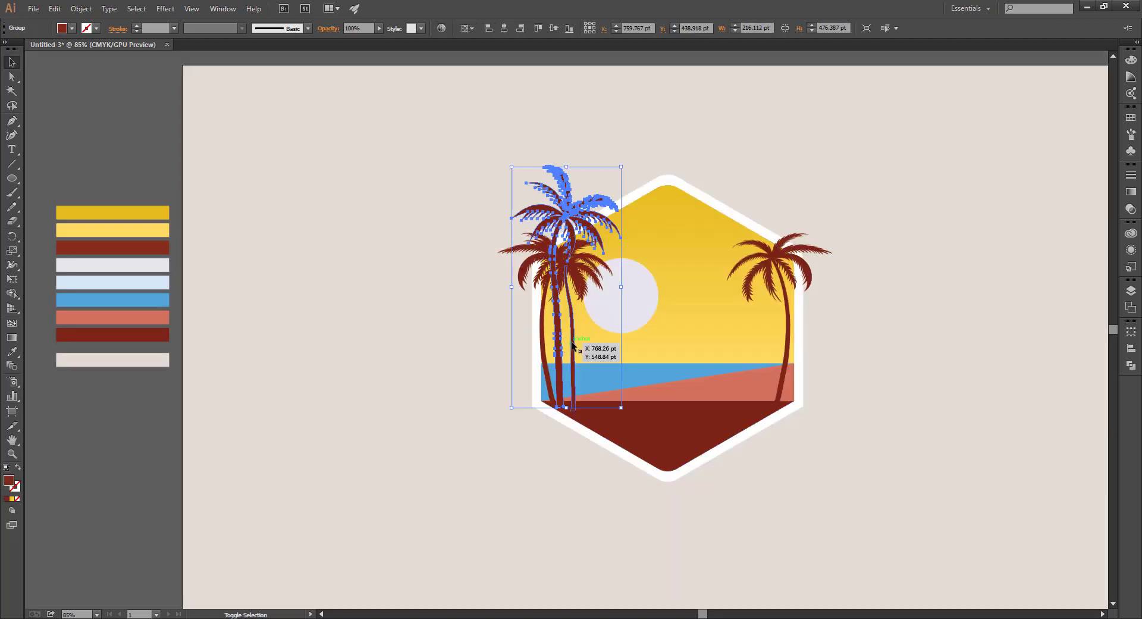
{"action": "left_click", "coordinate": [463, 322]}
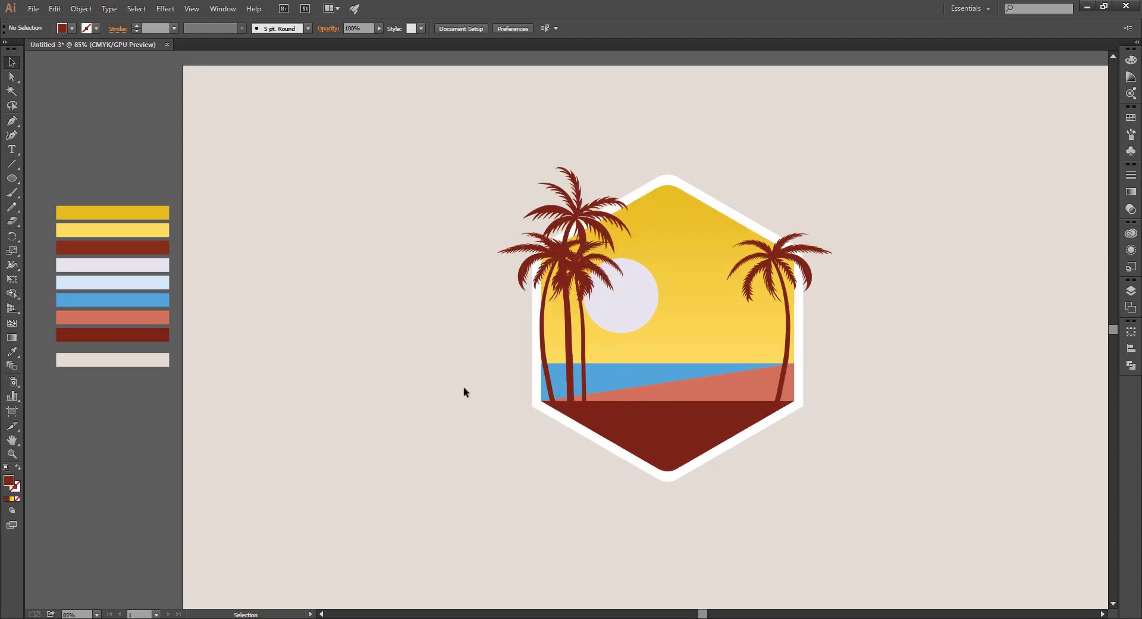
- Add palm copies to the left cluster and beside the right palm
{"action": "left_click", "coordinate": [543, 353]}
{"action": "left_click_drag", "start_coordinate": [550, 354], "coordinate": [753, 363]}
{"action": "left_click_drag", "start_coordinate": [789, 251], "coordinate": [621, 246]}
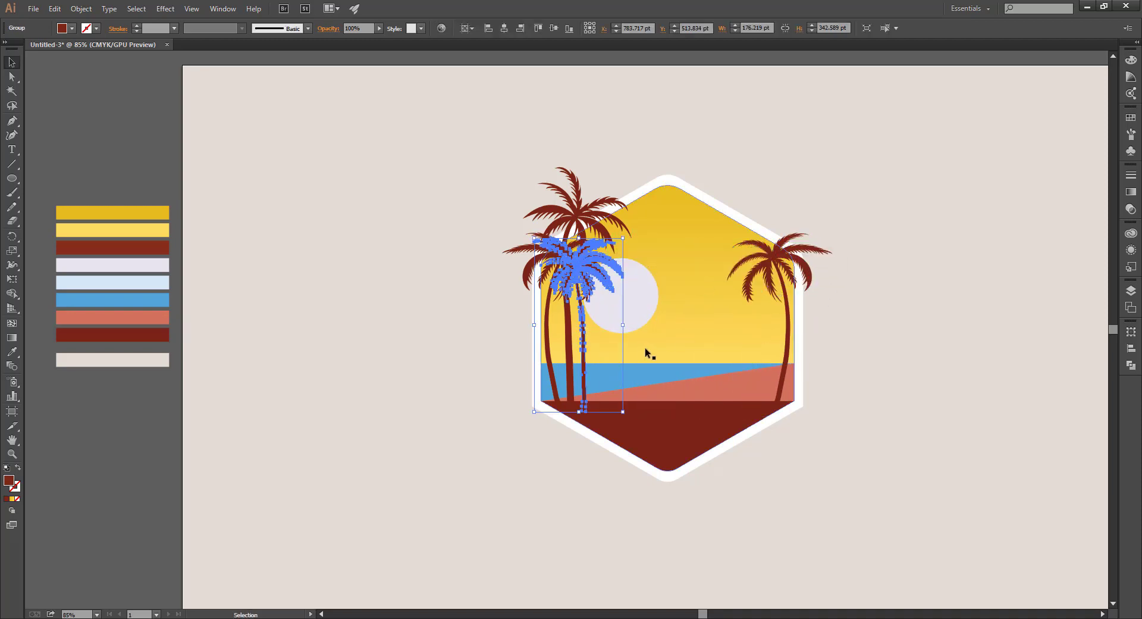
{"action": "left_click_drag", "start_coordinate": [583, 378], "coordinate": [765, 368]}
{"action": "key", "text": "ctrl+shift+a"}
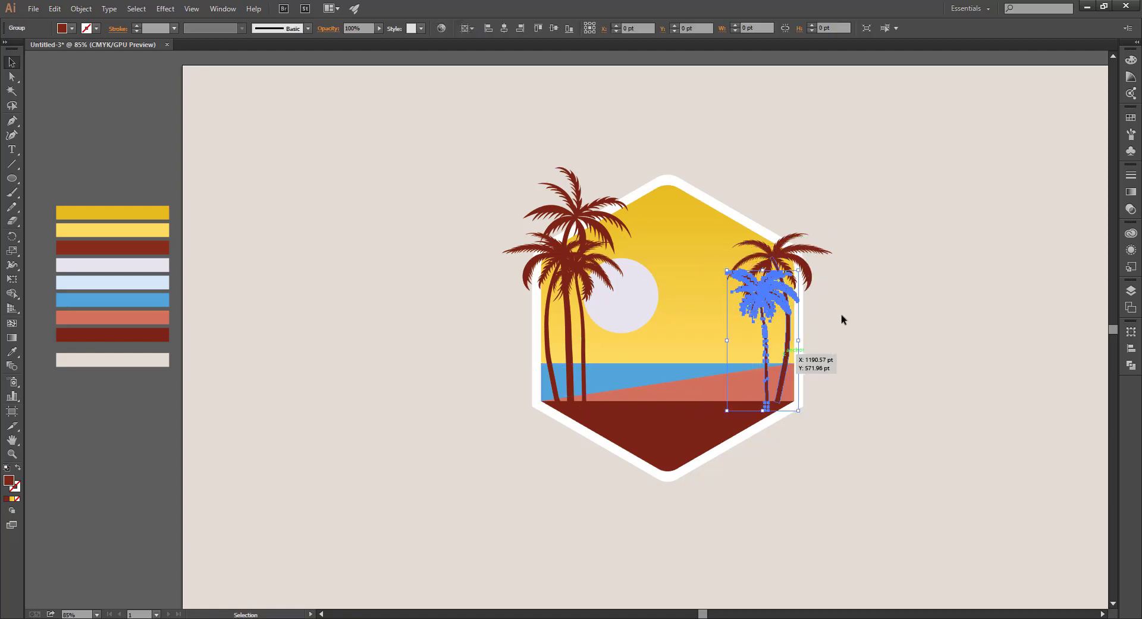
{"action": "key", "text": "ctrl+shift+a"}
- Add a smaller palm beside the right palms and another copy on the left cluster
{"action": "mouse_move", "coordinate": [809, 274]}
{"action": "left_mouse_down"}
{"action": "mouse_move", "coordinate": [751, 262]}
{"action": "mouse_move", "coordinate": [731, 295]}
{"action": "left_mouse_up"}
{"action": "left_click_drag", "start_coordinate": [703, 373], "coordinate": [771, 380]}
{"action": "left_click", "coordinate": [808, 429]}
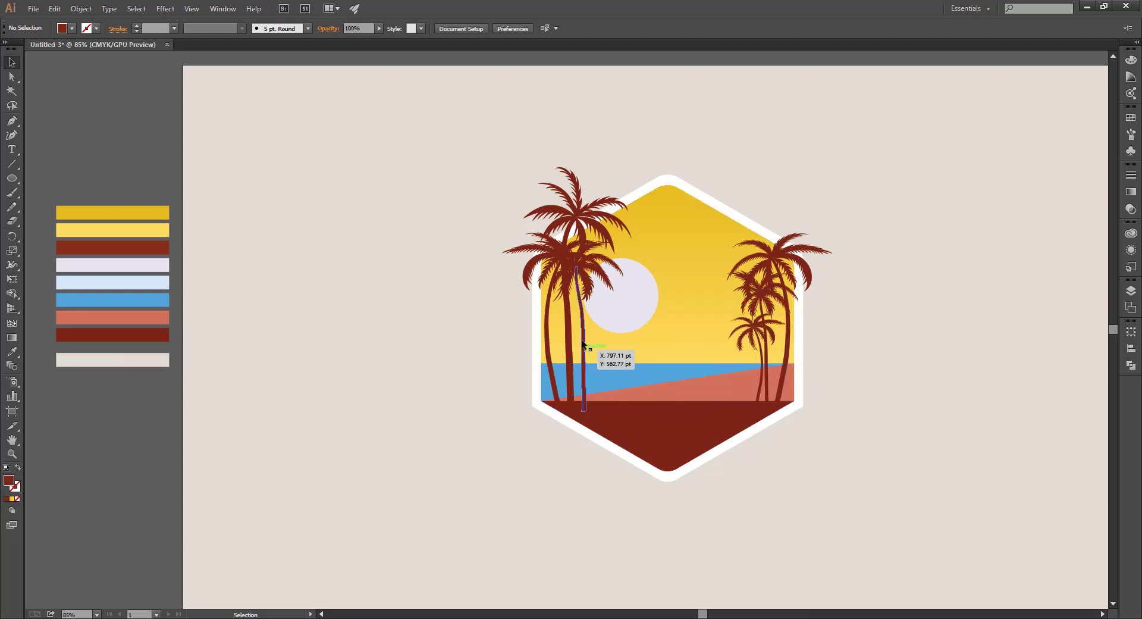
{"action": "left_click", "coordinate": [584, 309]}
{"action": "key", "text": "ctrl+shift+a"}
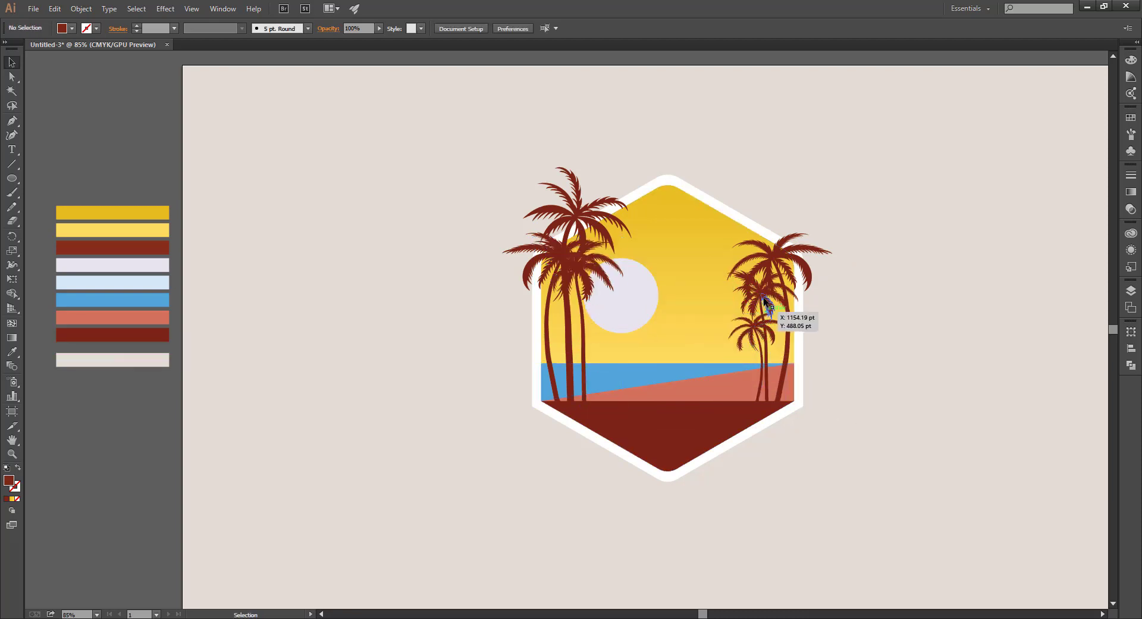
{"action": "left_click_drag", "start_coordinate": [763, 295], "coordinate": [546, 296]}
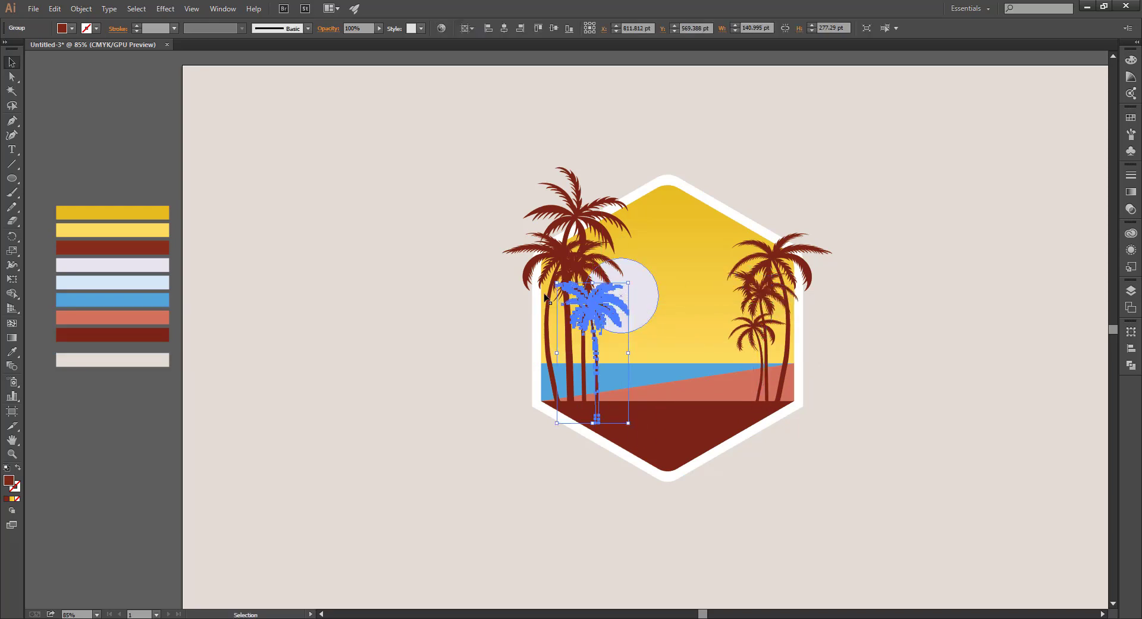
{"action": "left_click", "coordinate": [423, 434]}
- Copy a left palm to the right side, reflect it vertically, and nudge it into place
{"action": "left_click_drag", "start_coordinate": [565, 253], "coordinate": [749, 226]}
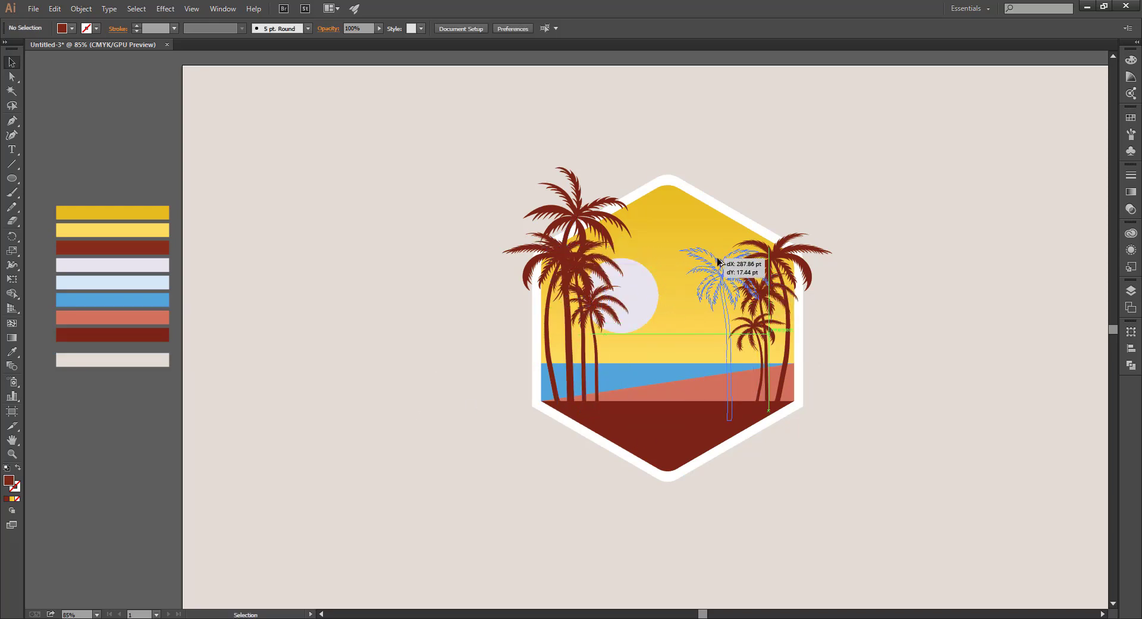
{"action": "right_click", "coordinate": [750, 226]}
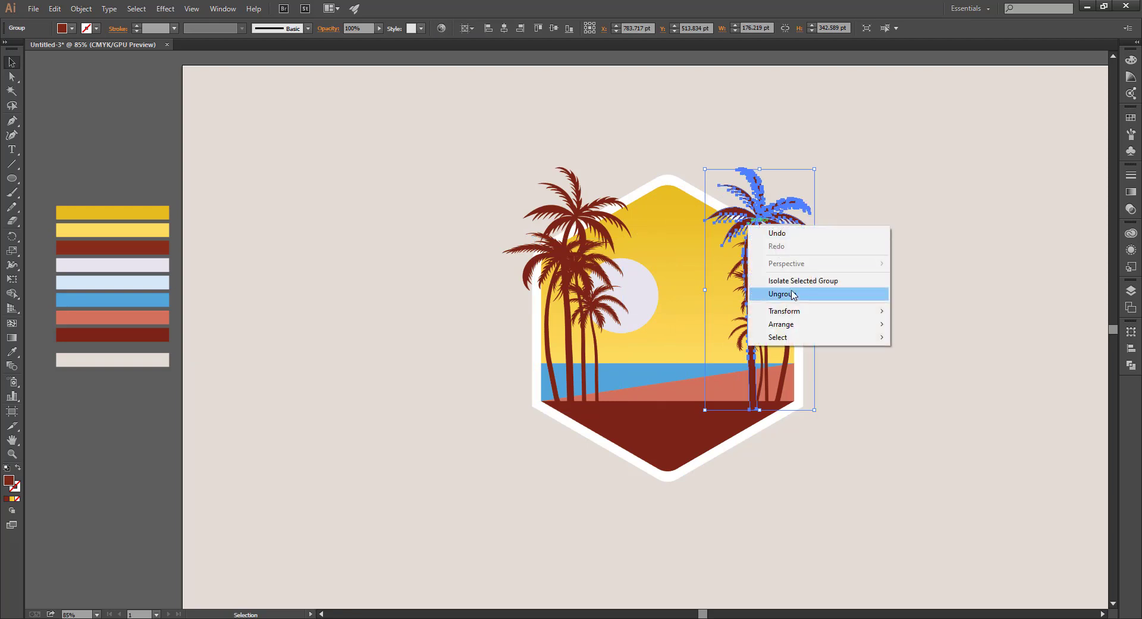
{"action": "left_click", "coordinate": [919, 357]}
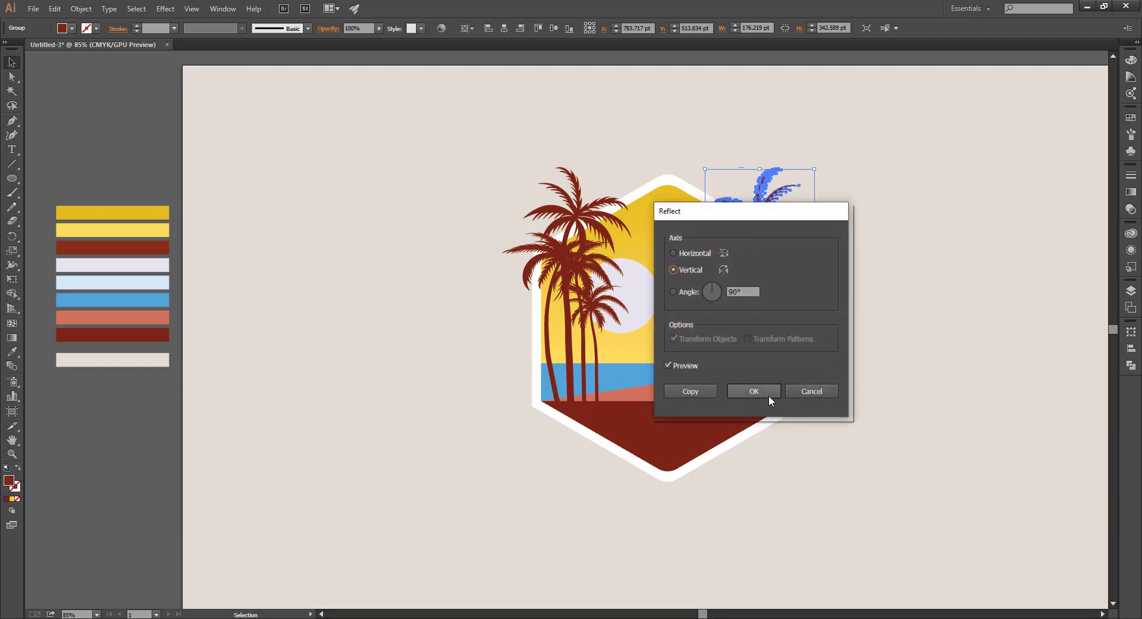
{"action": "left_click", "coordinate": [753, 391]}
{"action": "left_click", "coordinate": [819, 205]}
{"action": "left_click_drag", "start_coordinate": [774, 194], "coordinate": [743, 194]}
{"action": "left_click", "coordinate": [903, 211]}
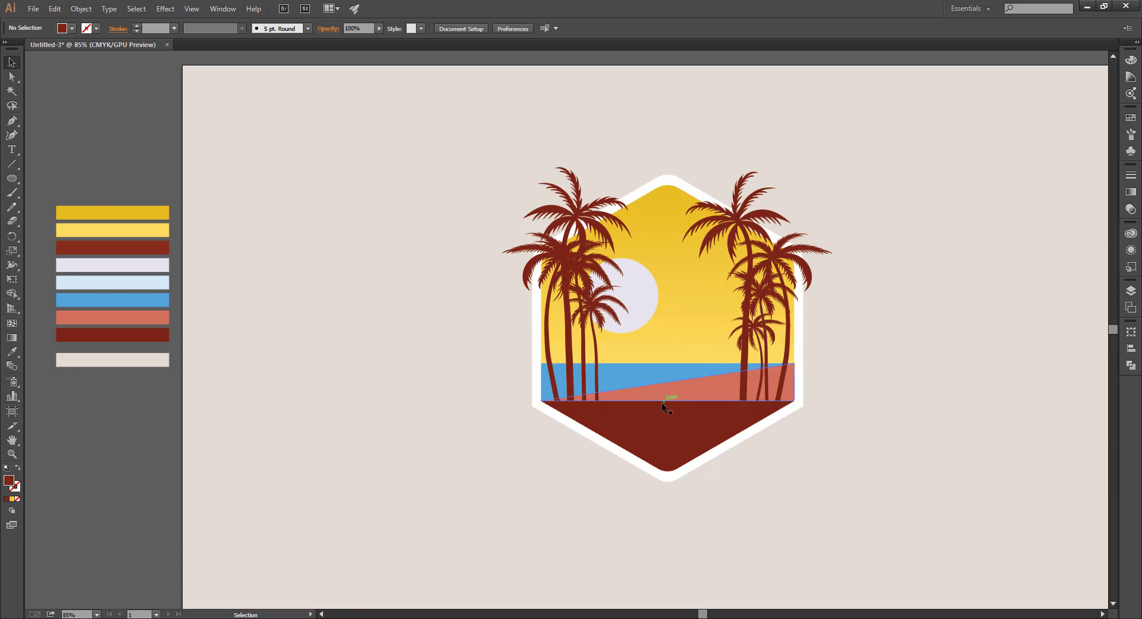
- Draw trial dark red triangle paths left of the badge, then undo the stray segments
{"action": "scroll", "coordinate": [638, 393], "scroll_direction": "up", "scroll_amount": 1}
{"action": "scroll", "coordinate": [638, 392], "scroll_direction": "up", "scroll_amount": 1}
{"action": "scroll", "coordinate": [344, 370], "scroll_direction": "up", "scroll_amount": 1}
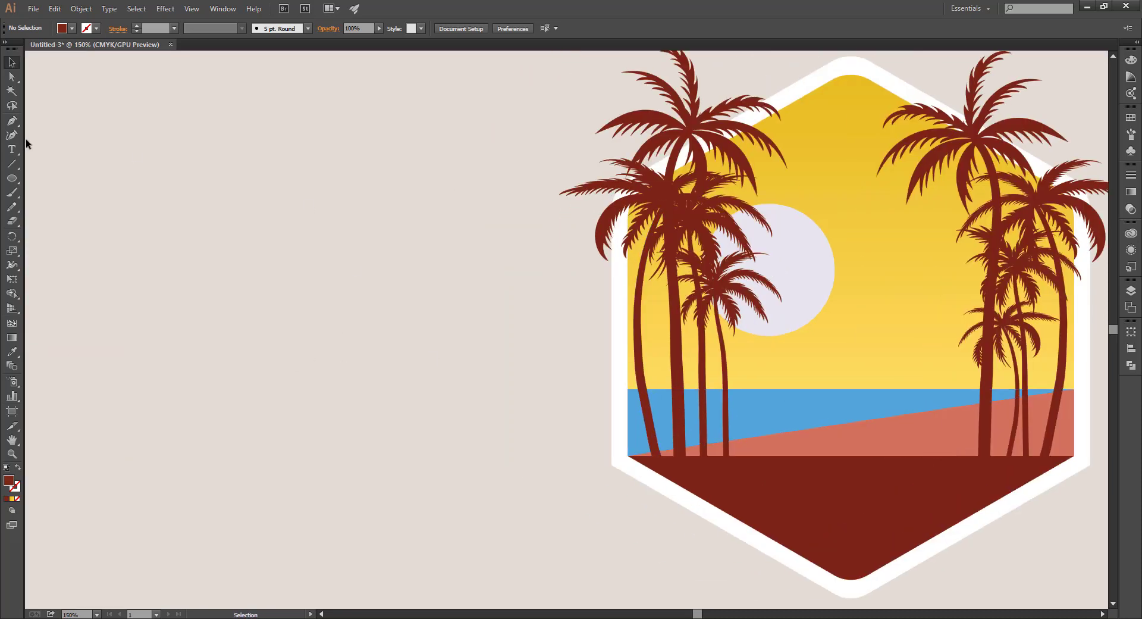
{"action": "left_click", "coordinate": [352, 320]}
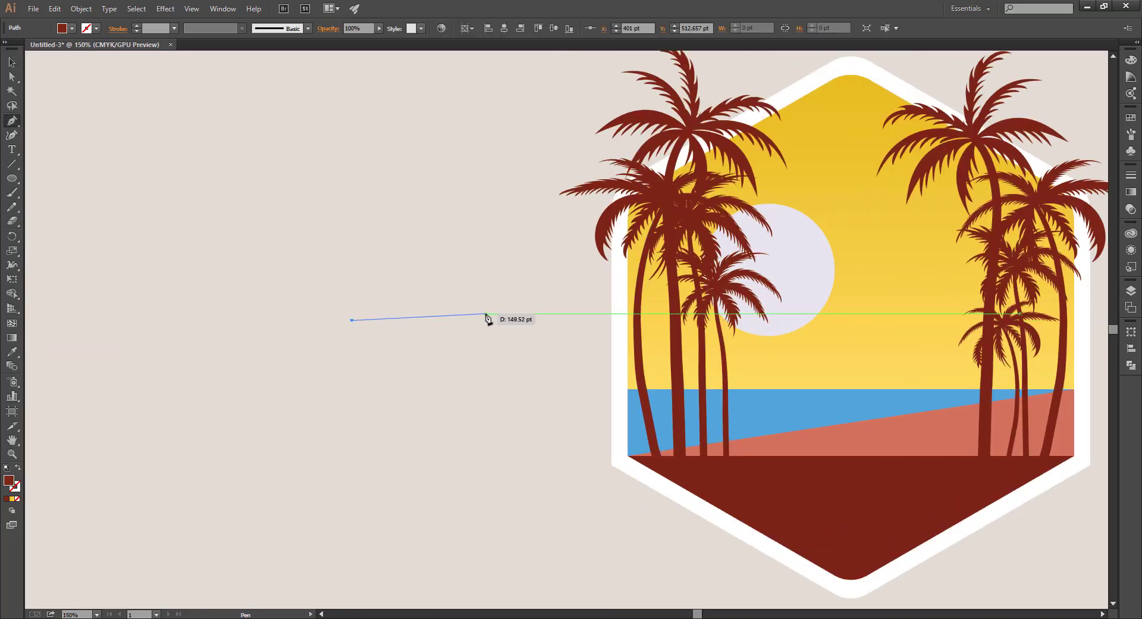
{"action": "left_click", "coordinate": [485, 313]}
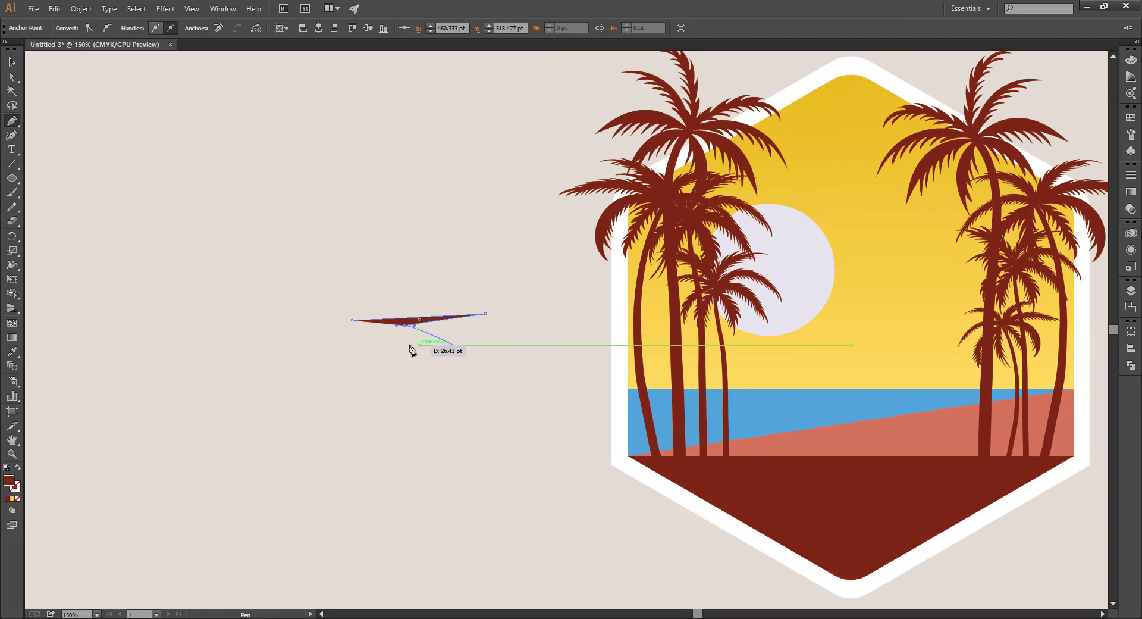
{"action": "mouse_move", "coordinate": [497, 327]}
{"action": "left_mouse_down"}
{"action": "mouse_move", "coordinate": [544, 332]}
{"action": "mouse_move", "coordinate": [470, 337]}
{"action": "left_mouse_up"}
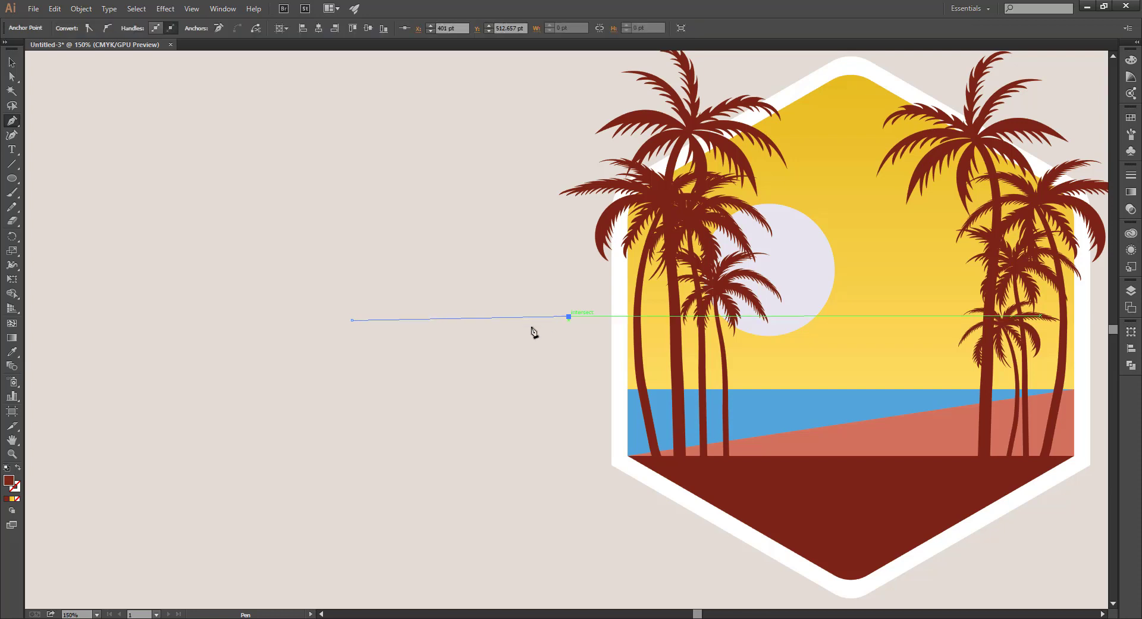
{"action": "left_click", "coordinate": [408, 347]}
{"action": "key", "text": "ctrl+z"}
{"action": "key", "text": "ctrl+z"}
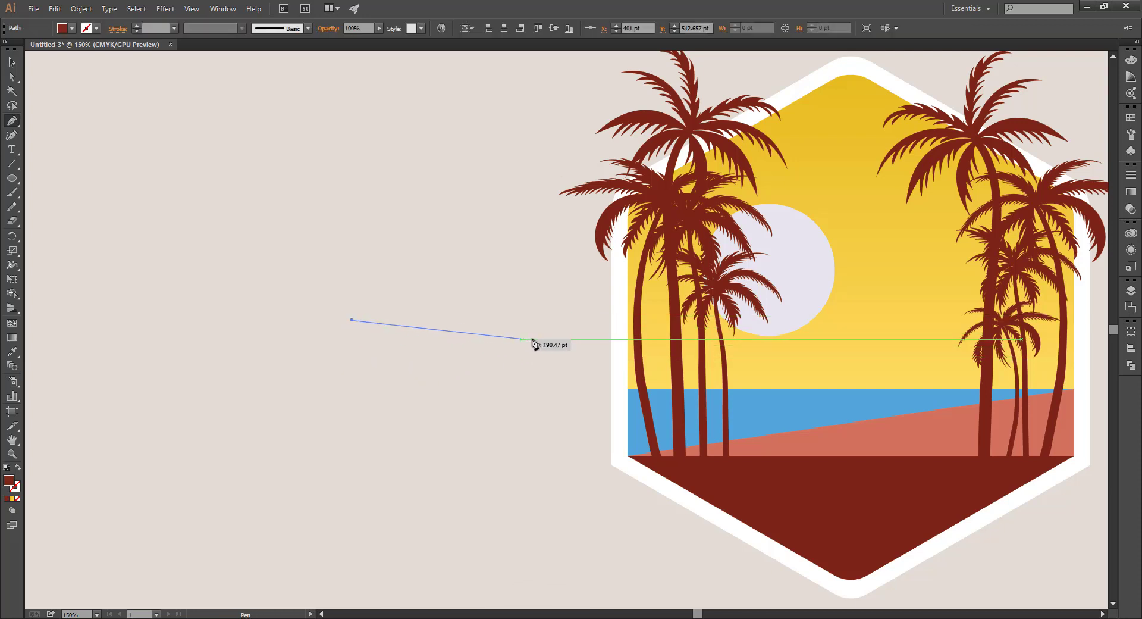
{"action": "left_click_drag", "start_coordinate": [531, 338], "coordinate": [546, 338]}
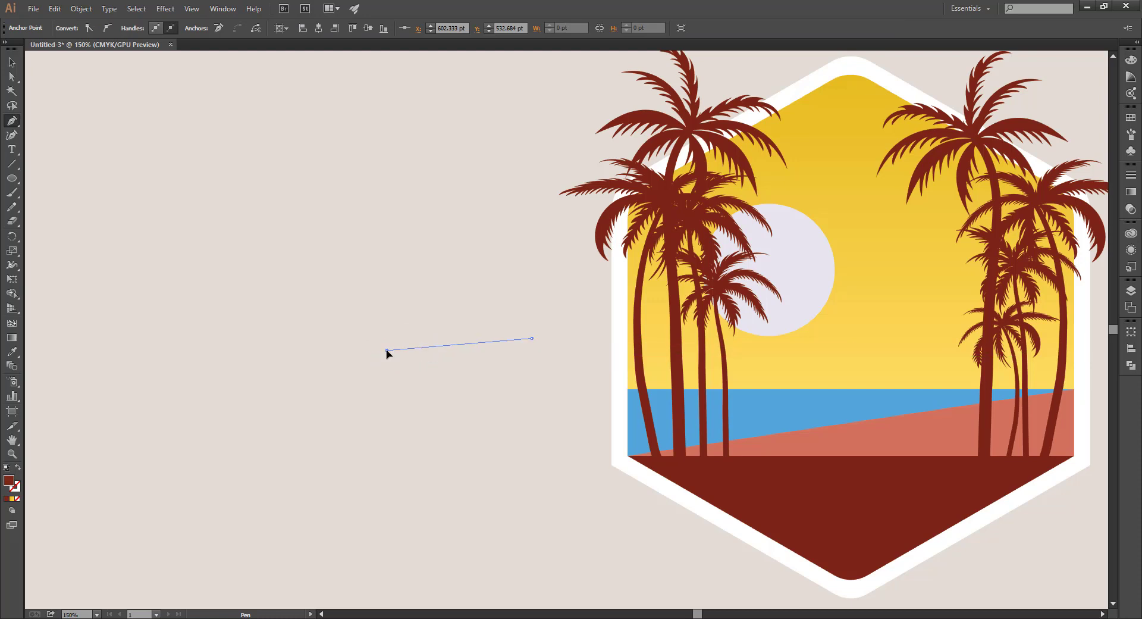
{"action": "left_click", "coordinate": [387, 350]}
{"action": "key", "text": "ctrl+z"}
{"action": "key", "text": "ctrl+z"}
{"action": "key", "text": "ctrl+z"}
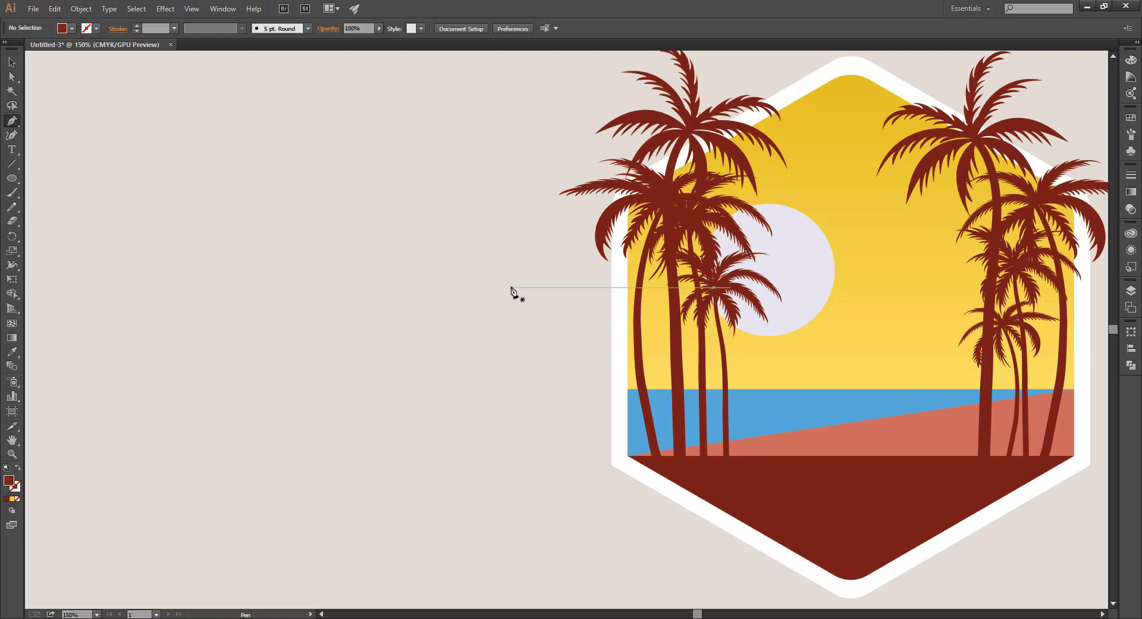
- Draw a zigzag path of anchors narrowing to a tip, then finish and deselect it
{"action": "left_click", "coordinate": [511, 288]}
{"action": "left_click", "coordinate": [408, 297]}
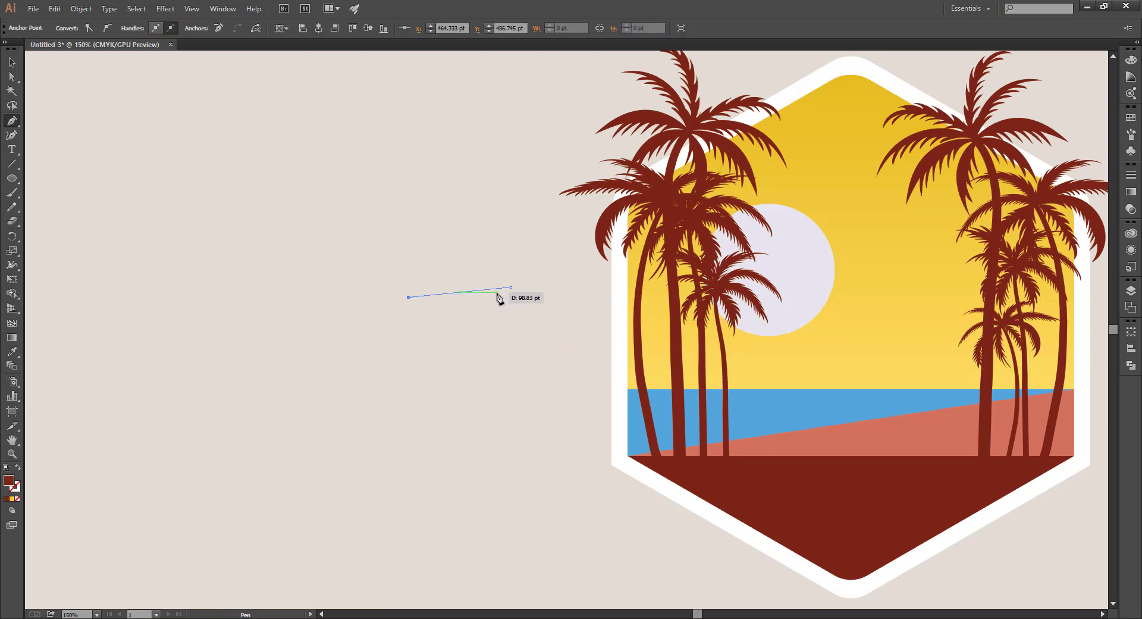
{"action": "left_click", "coordinate": [506, 304]}
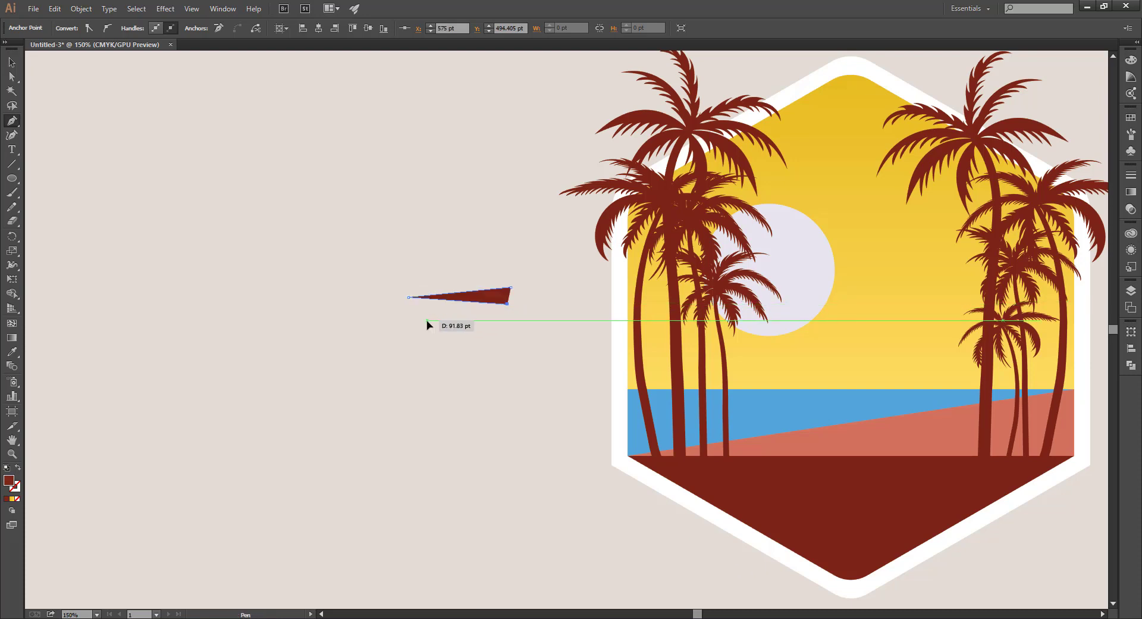
{"action": "left_click", "coordinate": [427, 320]}
{"action": "left_click", "coordinate": [489, 329]}
{"action": "left_click", "coordinate": [437, 347]}
{"action": "left_click", "coordinate": [487, 355]}
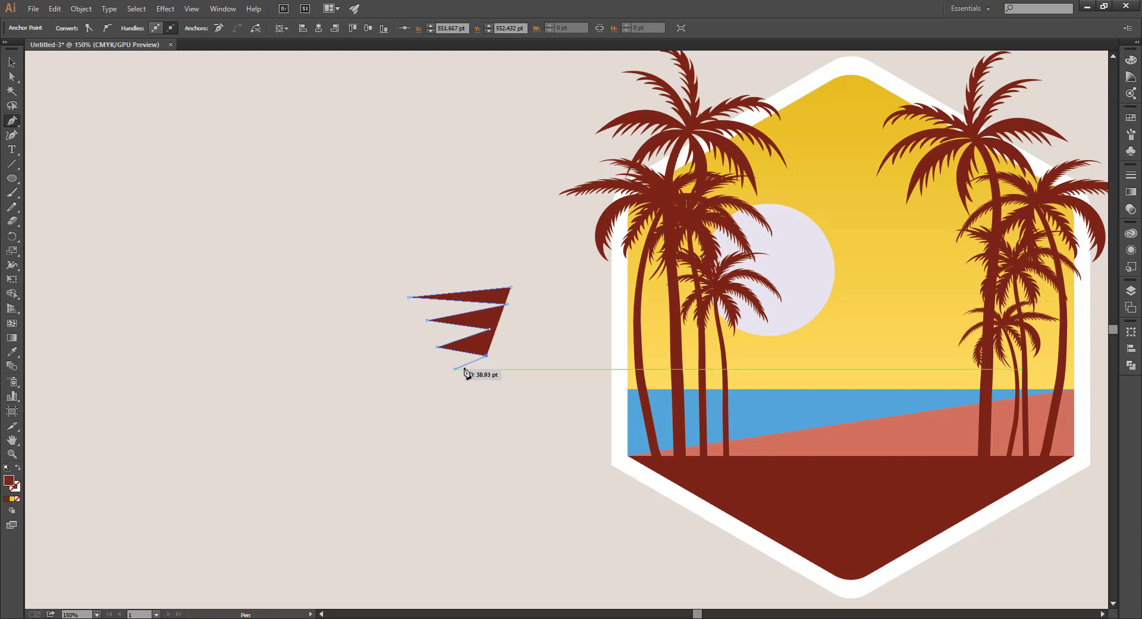
{"action": "left_click", "coordinate": [464, 364]}
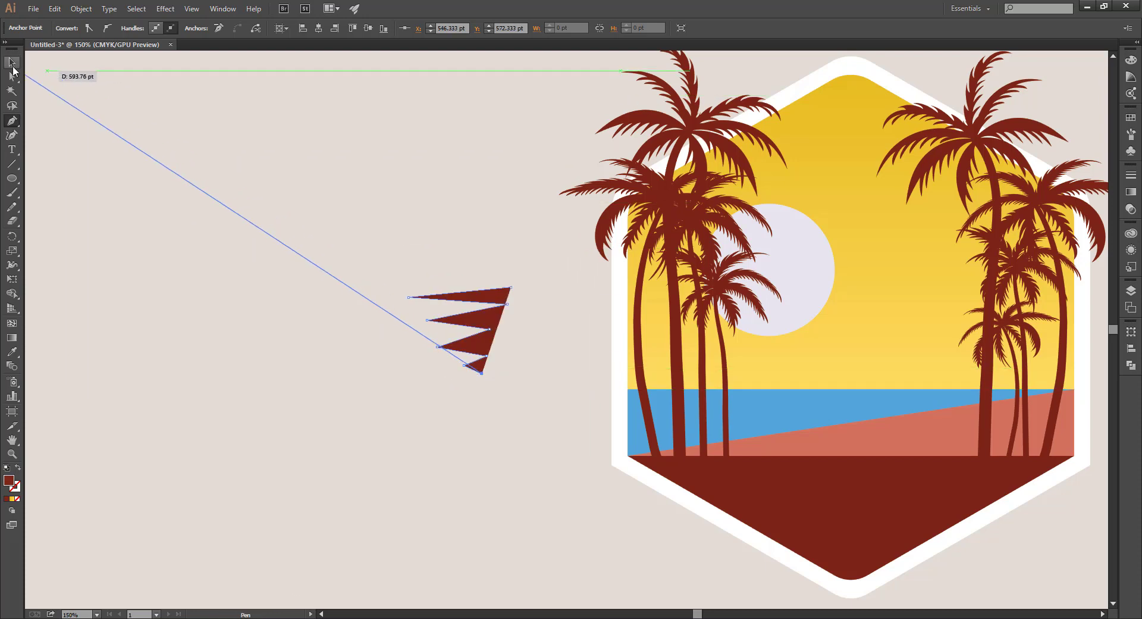
{"action": "left_click", "coordinate": [12, 66]}
{"action": "left_click", "coordinate": [84, 480]}
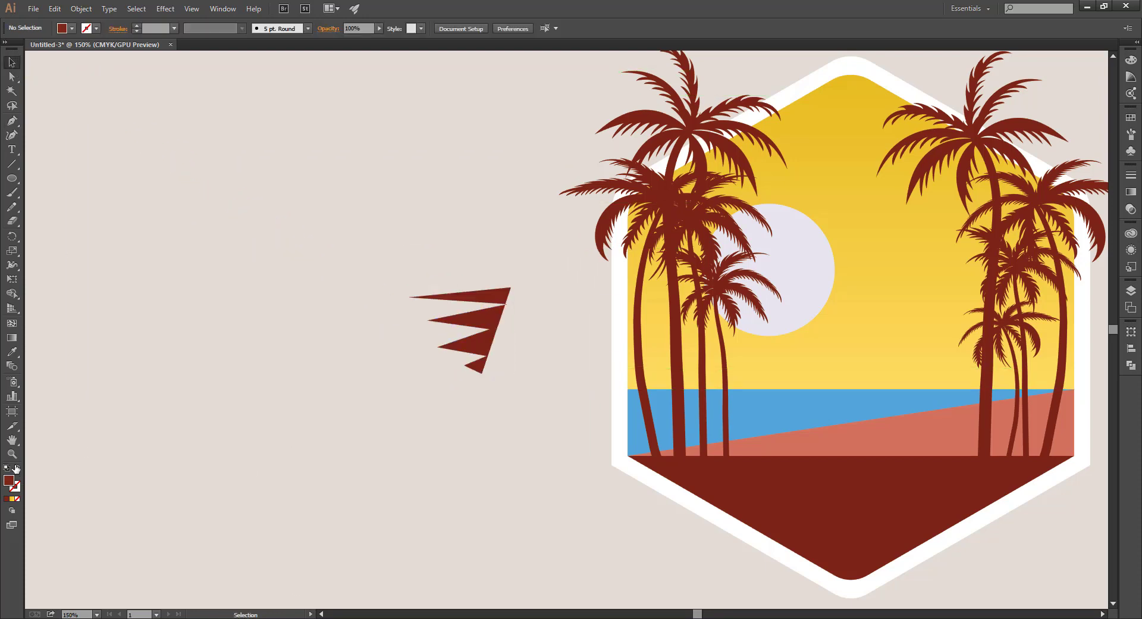
- Give the zigzag a white stroke with no fill by swapping a white fill
{"action": "left_click_drag", "start_coordinate": [285, 311], "coordinate": [437, 400]}
{"action": "left_click", "coordinate": [71, 28]}
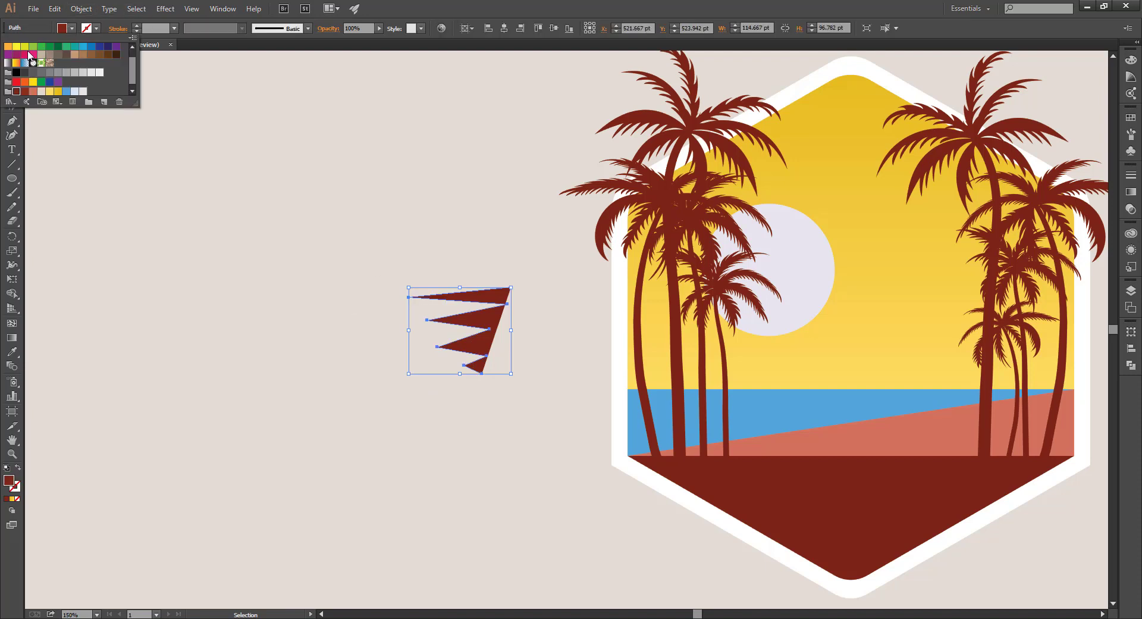
{"action": "left_click", "coordinate": [102, 73]}
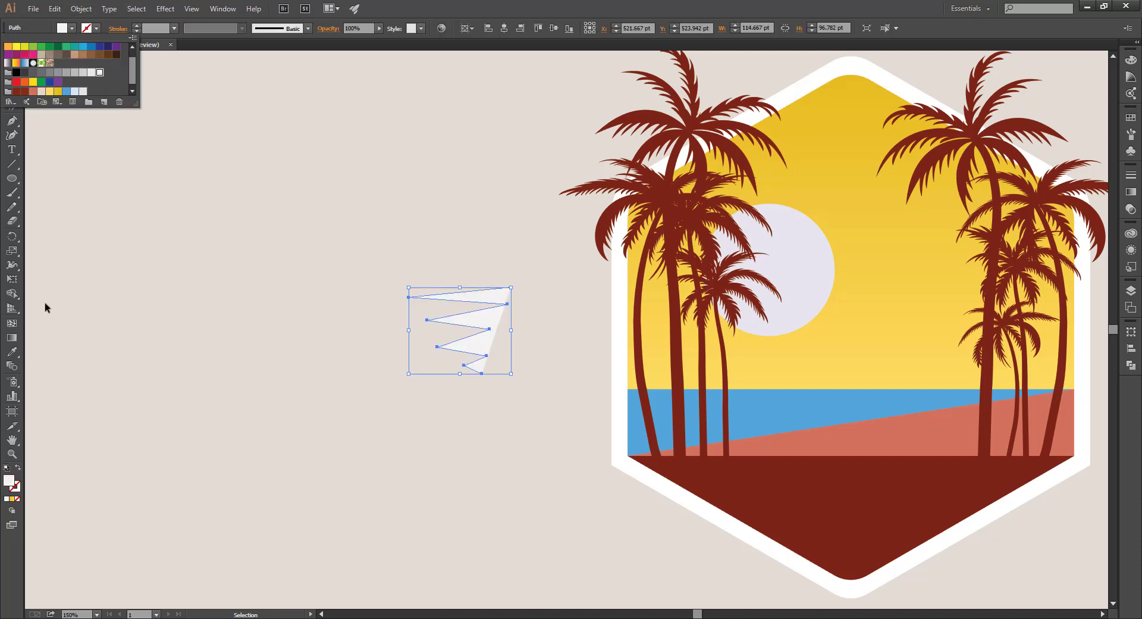
{"action": "left_click", "coordinate": [19, 468]}
- Raise the stroke to 8 pt, apply Width Profile 1, and squash the zigzag vertically
{"action": "left_click_drag", "start_coordinate": [433, 253], "coordinate": [473, 373]}
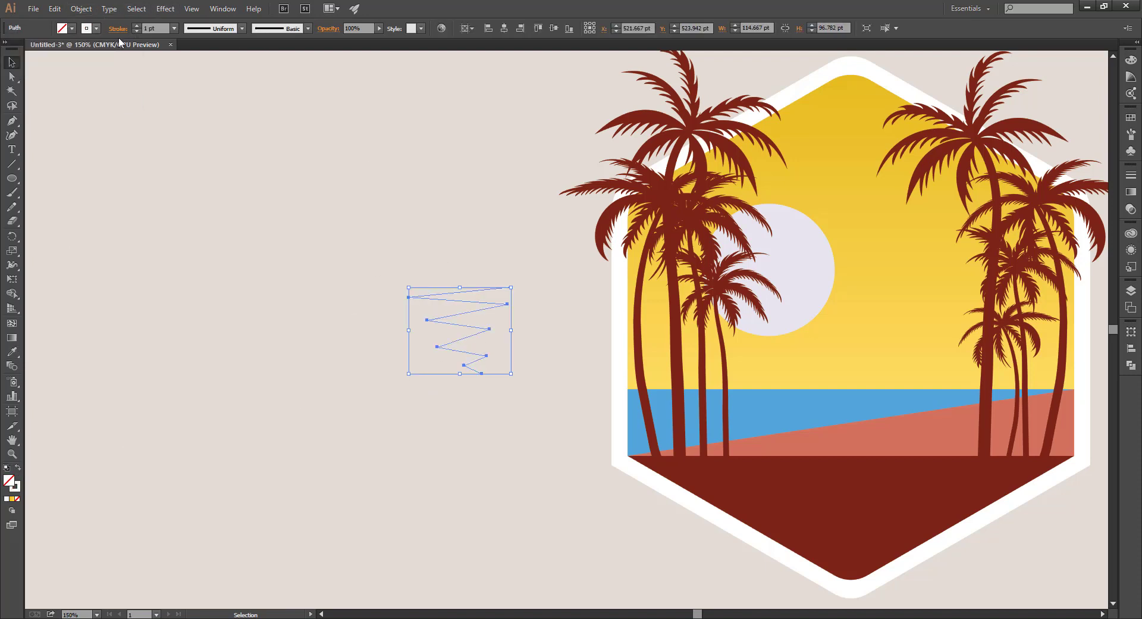
{"action": "key", "text": "Up"}
{"action": "key", "text": "Up"}
{"action": "key", "text": "Up"}
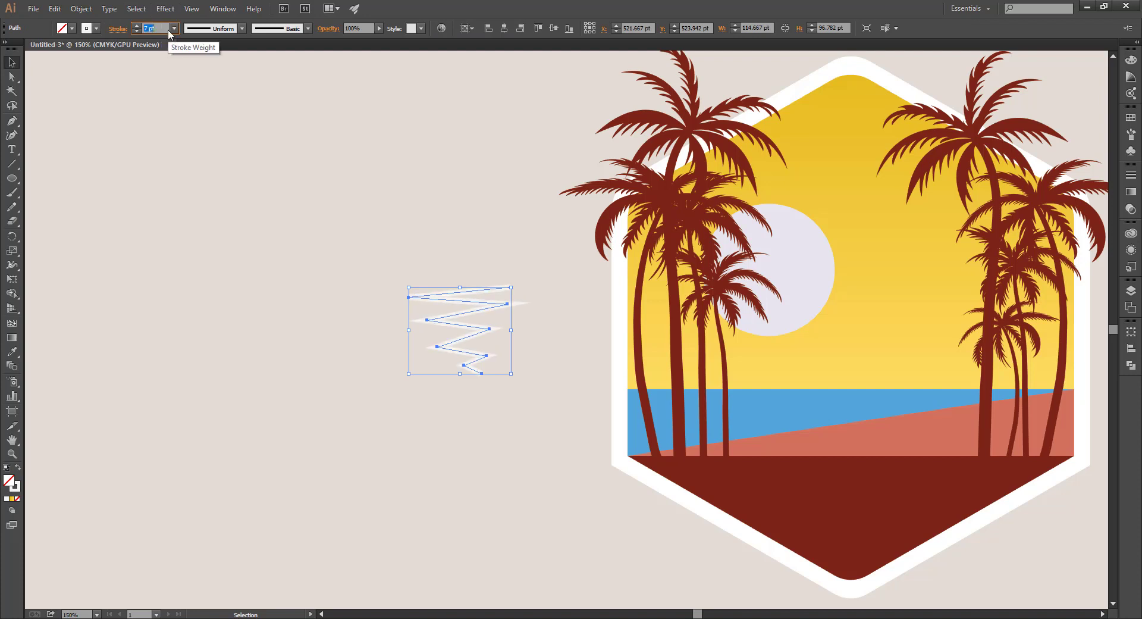
{"action": "key", "text": "Up"}
{"action": "left_click", "coordinate": [242, 28]}
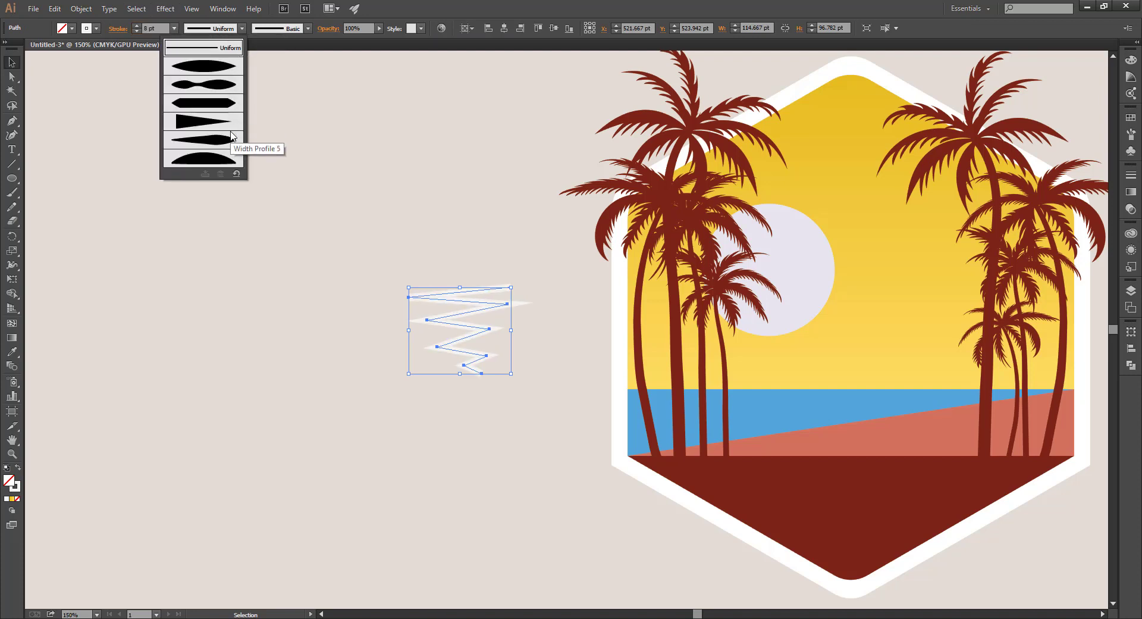
{"action": "left_click", "coordinate": [224, 66]}
{"action": "left_click", "coordinate": [400, 404]}
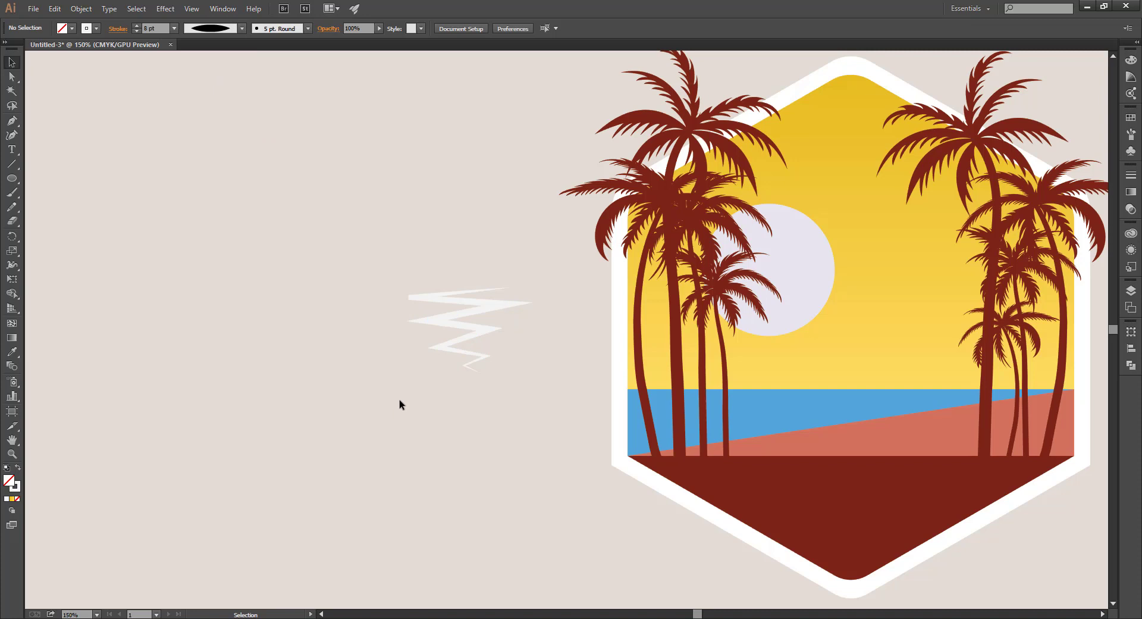
{"action": "left_click", "coordinate": [476, 361]}
{"action": "mouse_move", "coordinate": [461, 376]}
{"action": "left_mouse_down"}
{"action": "mouse_move", "coordinate": [461, 361]}
{"action": "mouse_move", "coordinate": [800, 420]}
{"action": "mouse_move", "coordinate": [787, 443]}
{"action": "mouse_move", "coordinate": [790, 404]}
{"action": "left_mouse_up"}
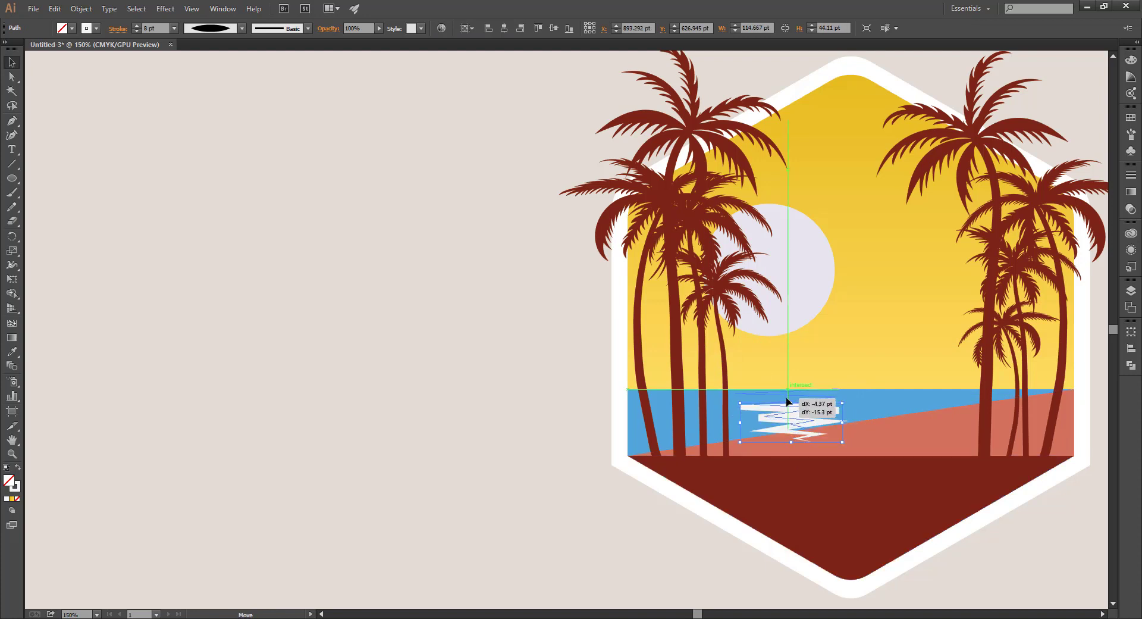
- Thin the zigzag's stroke to 5 pt, then to 3 pt
{"action": "type", "text": "5"}
{"action": "key", "text": "Return"}
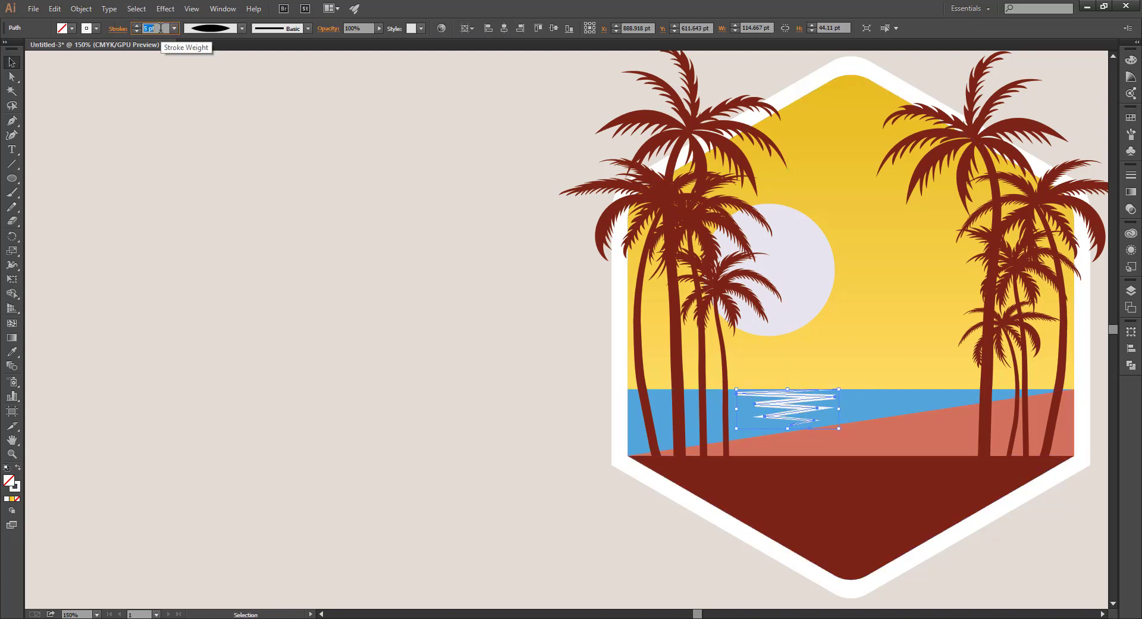
{"action": "left_click", "coordinate": [250, 232]}
{"action": "left_click", "coordinate": [803, 398]}
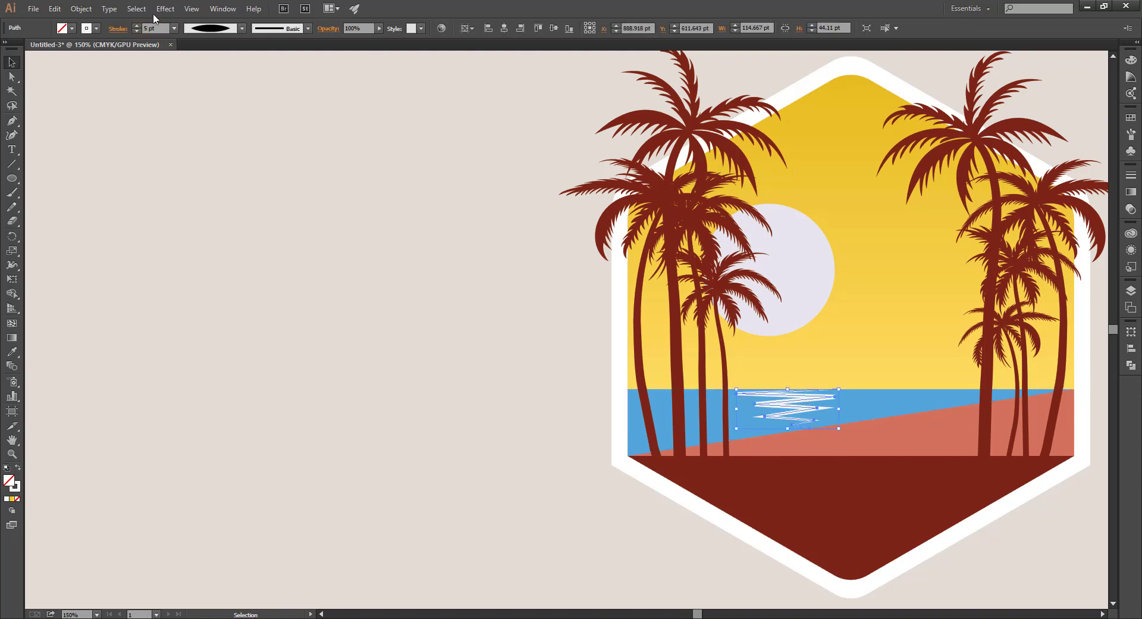
{"action": "key", "text": "Down"}
{"action": "key", "text": "Down"}
{"action": "left_click", "coordinate": [330, 324]}
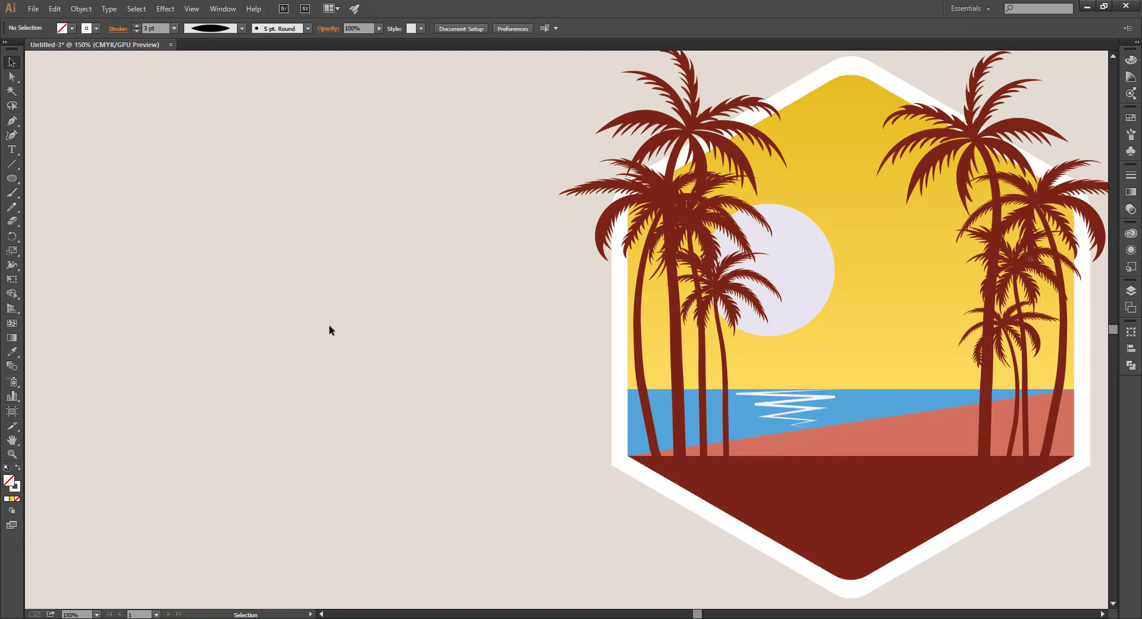
- Shrink the zigzag around its centre and shift it slightly left on the sea
{"action": "left_click", "coordinate": [806, 404]}
{"action": "key", "text": "z"}
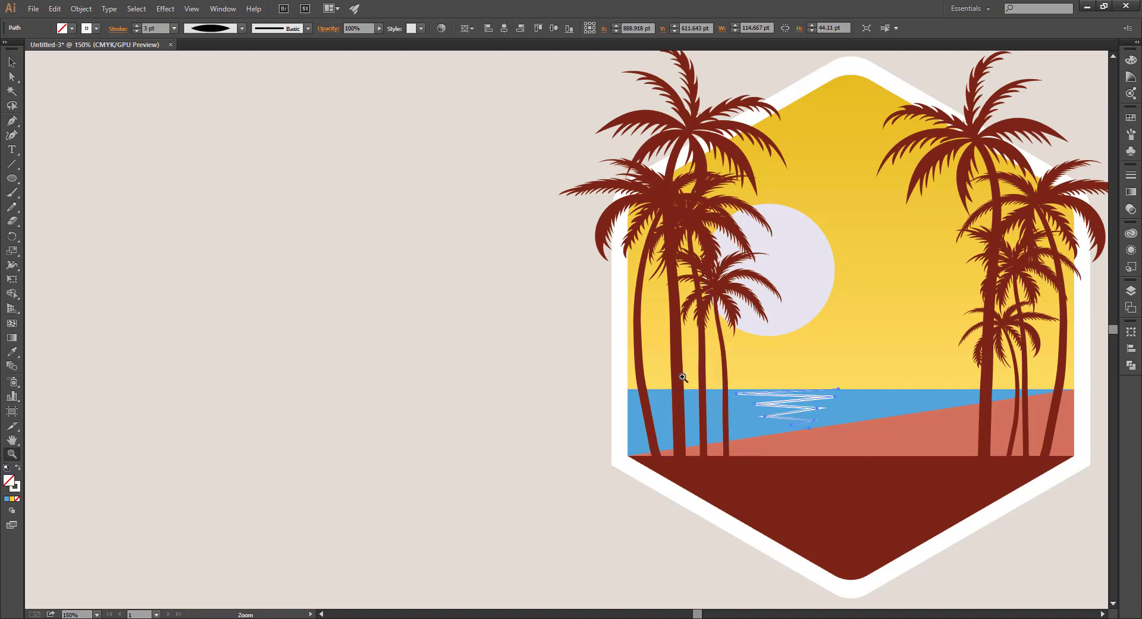
{"action": "mouse_move", "coordinate": [678, 388]}
{"action": "left_mouse_down"}
{"action": "mouse_move", "coordinate": [712, 381]}
{"action": "mouse_move", "coordinate": [326, 276]}
{"action": "left_mouse_up"}
{"action": "key", "text": "v"}
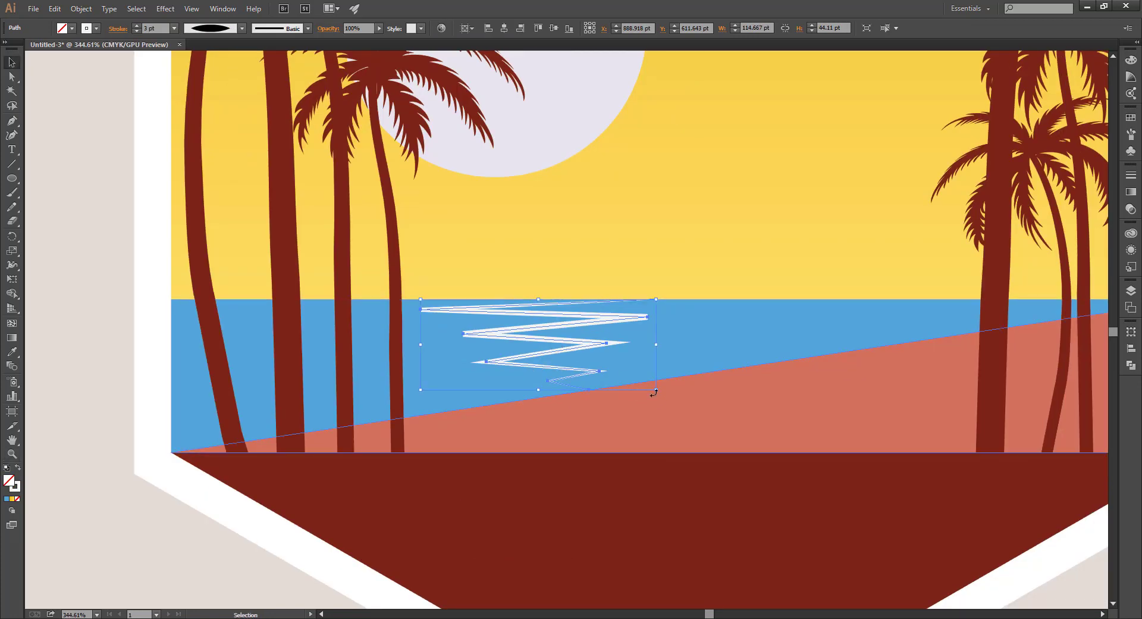
{"action": "left_click_drag", "start_coordinate": [654, 390], "coordinate": [629, 378]}
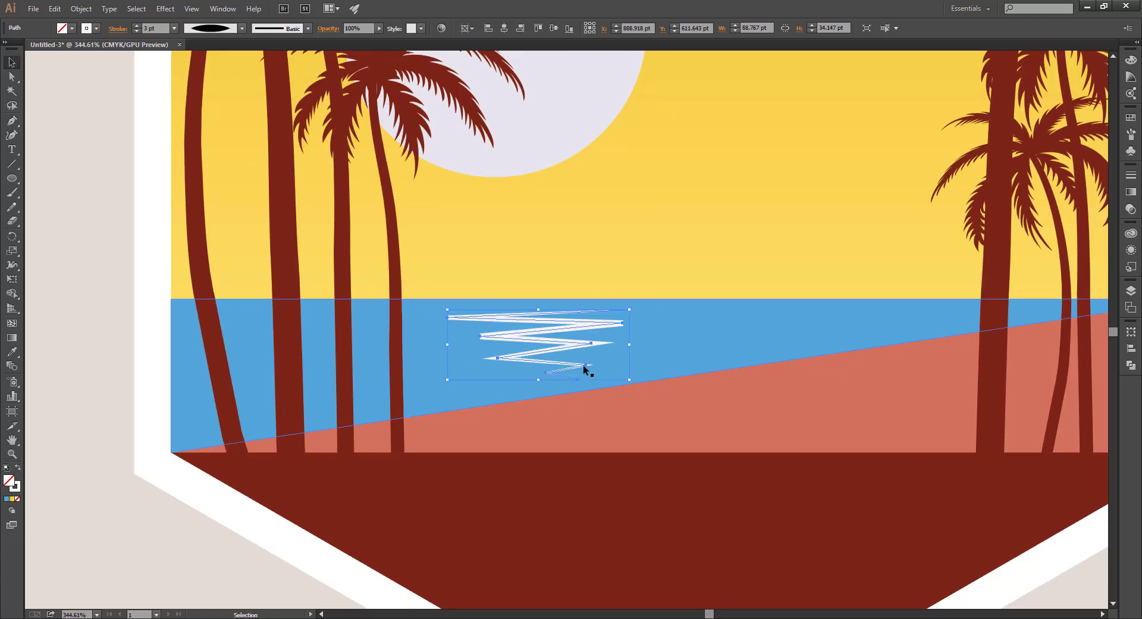
{"action": "left_click_drag", "start_coordinate": [552, 344], "coordinate": [533, 344]}
{"action": "left_click", "coordinate": [98, 312]}
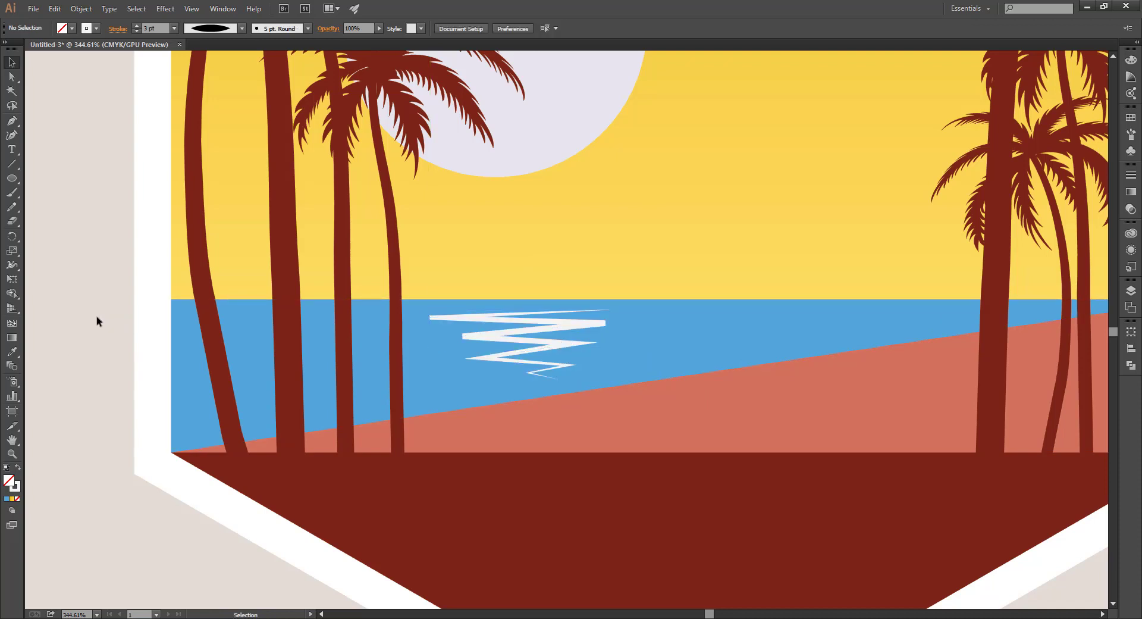
- Set the zigzag's stroke weight to 1 pt and fit the artboard in view
{"action": "left_click", "coordinate": [471, 356]}
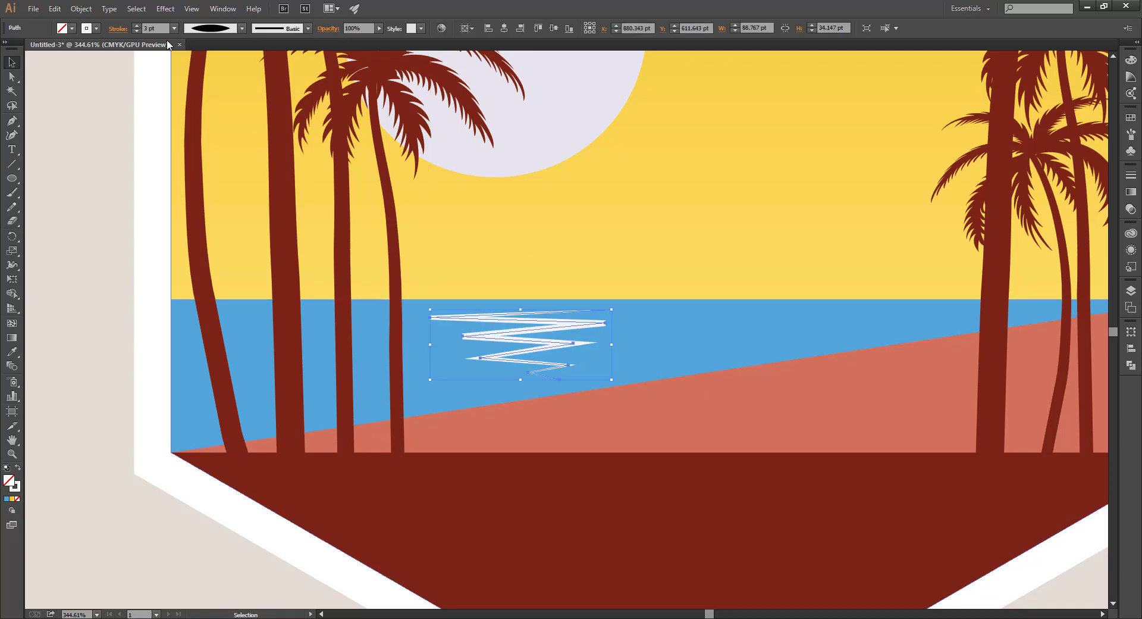
{"action": "type", "text": "1"}
{"action": "key", "text": "Return"}
{"action": "left_click", "coordinate": [101, 252]}
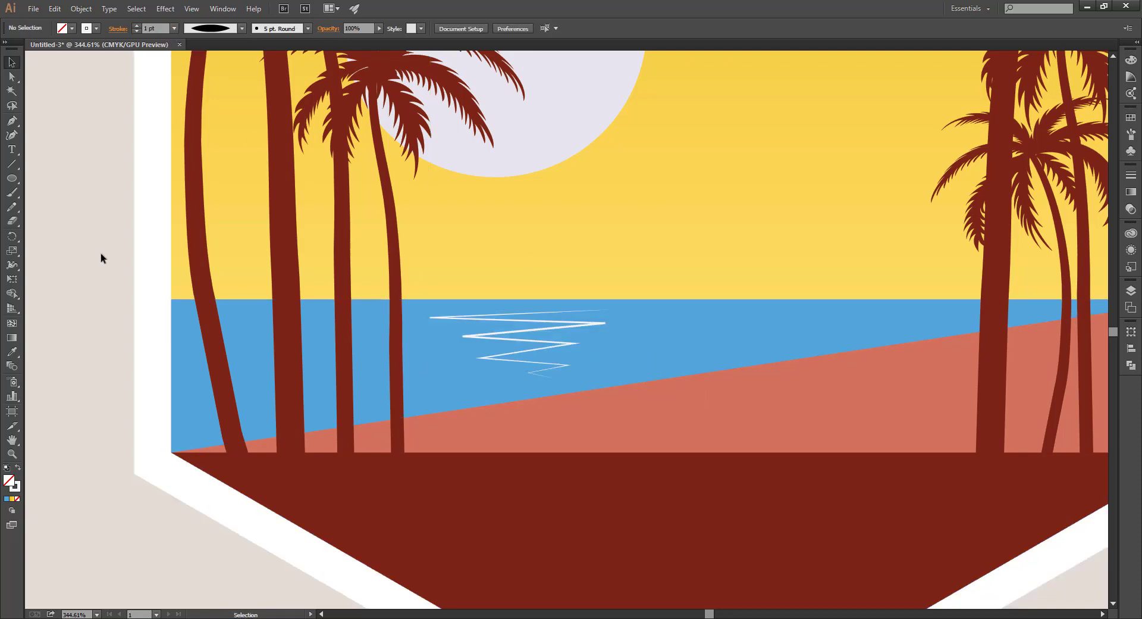
{"action": "key", "text": "ctrl+0"}
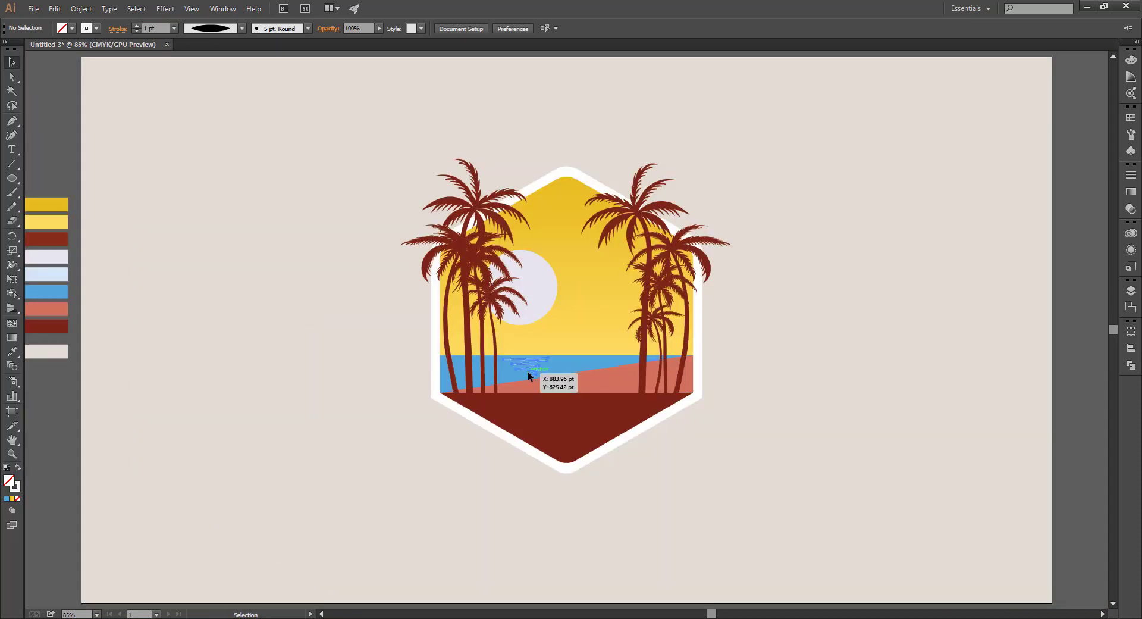
- Set the sea shimmer's stroke weight to 2 pt
{"action": "left_click", "coordinate": [527, 371]}
{"action": "key", "text": "ctrl+plus"}
{"action": "key", "text": "ctrl+plus"}
{"action": "key", "text": "ctrl+plus"}
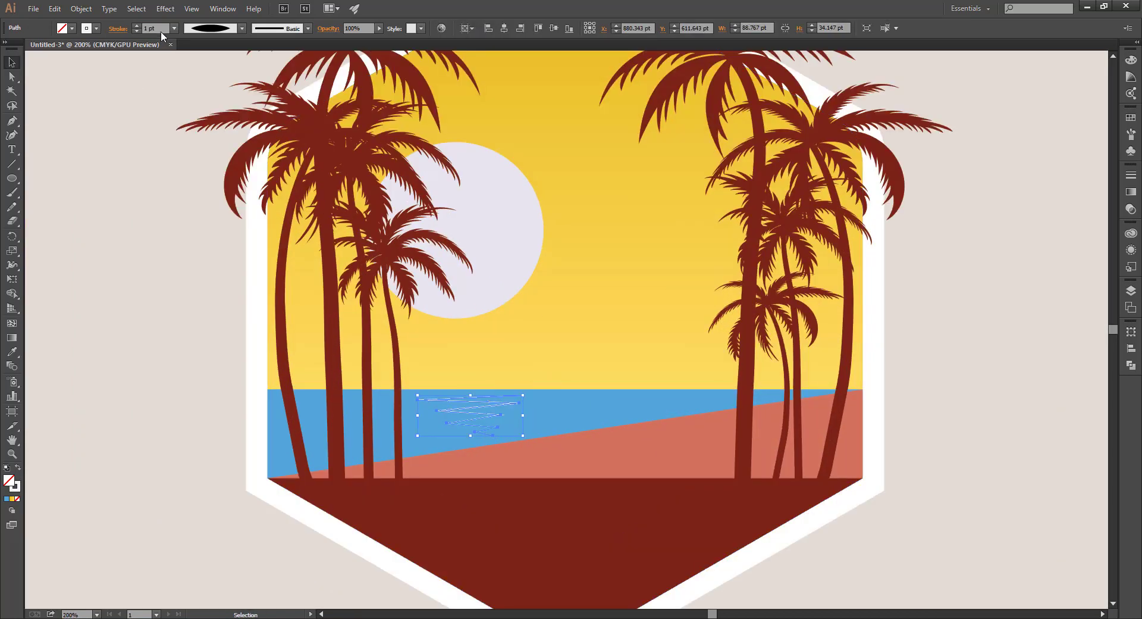
{"action": "type", "text": "2"}
{"action": "key", "text": "Return"}
{"action": "left_click", "coordinate": [102, 205]}
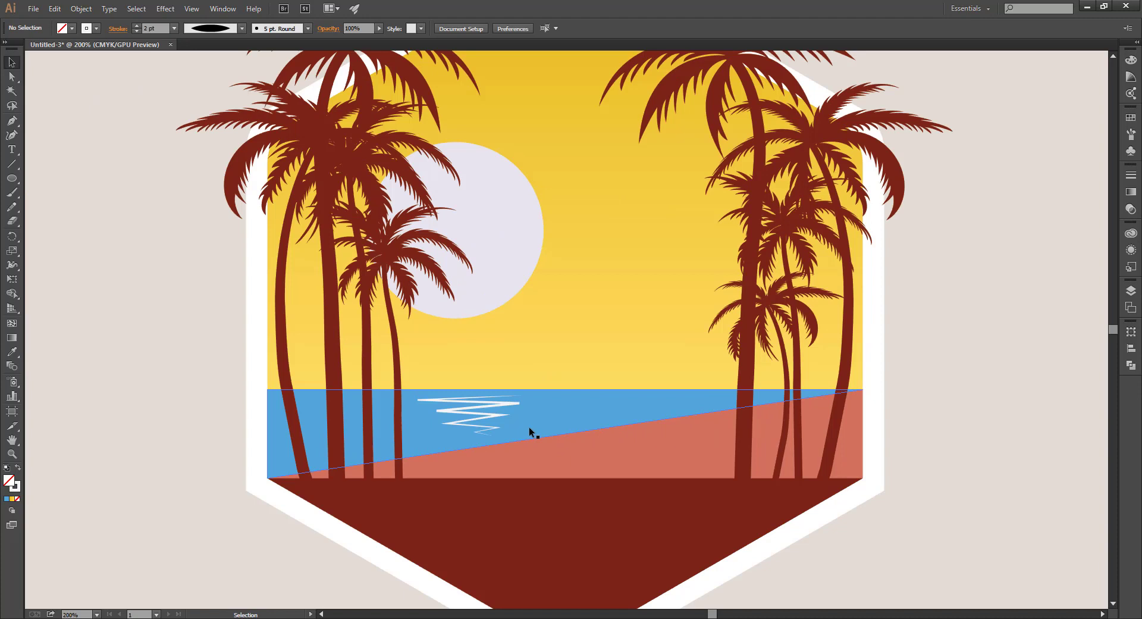
- Flatten the shimmer slightly, fit the artboard, and browse the Rectangle tool flyout
{"action": "left_click", "coordinate": [489, 412]}
{"action": "mouse_move", "coordinate": [472, 436]}
{"action": "left_mouse_down"}
{"action": "mouse_move", "coordinate": [472, 402]}
{"action": "mouse_move", "coordinate": [511, 407]}
{"action": "mouse_move", "coordinate": [468, 429]}
{"action": "left_mouse_up"}
{"action": "left_click", "coordinate": [566, 440]}
{"action": "left_click", "coordinate": [489, 419]}
{"action": "left_click", "coordinate": [141, 387]}
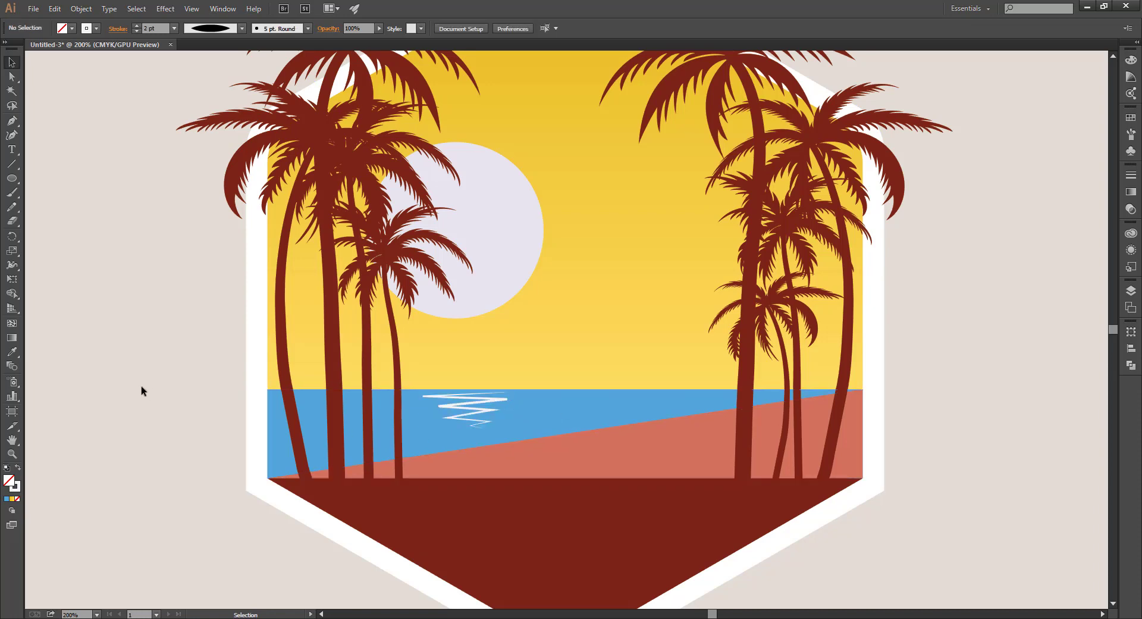
{"action": "key", "text": "ctrl+0"}
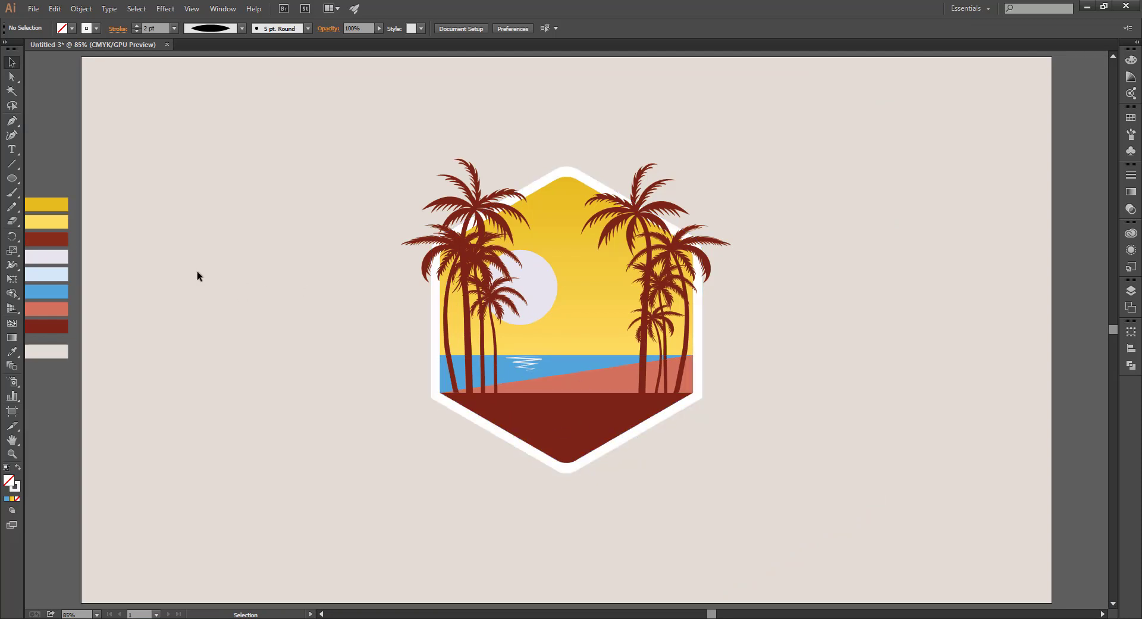
{"action": "left_click_drag", "start_coordinate": [16, 181], "coordinate": [65, 180]}
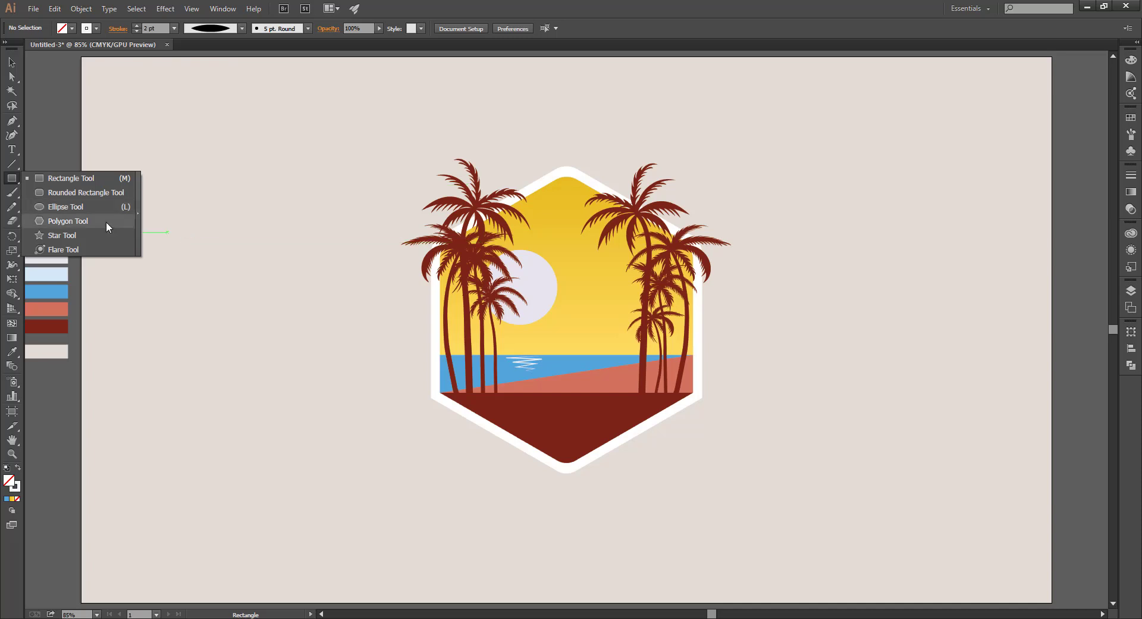
- Draw a flat ellipse left of the badge filled with the dark red swatch
{"action": "left_click_drag", "start_coordinate": [16, 178], "coordinate": [71, 206]}
{"action": "left_click_drag", "start_coordinate": [259, 260], "coordinate": [307, 270]}
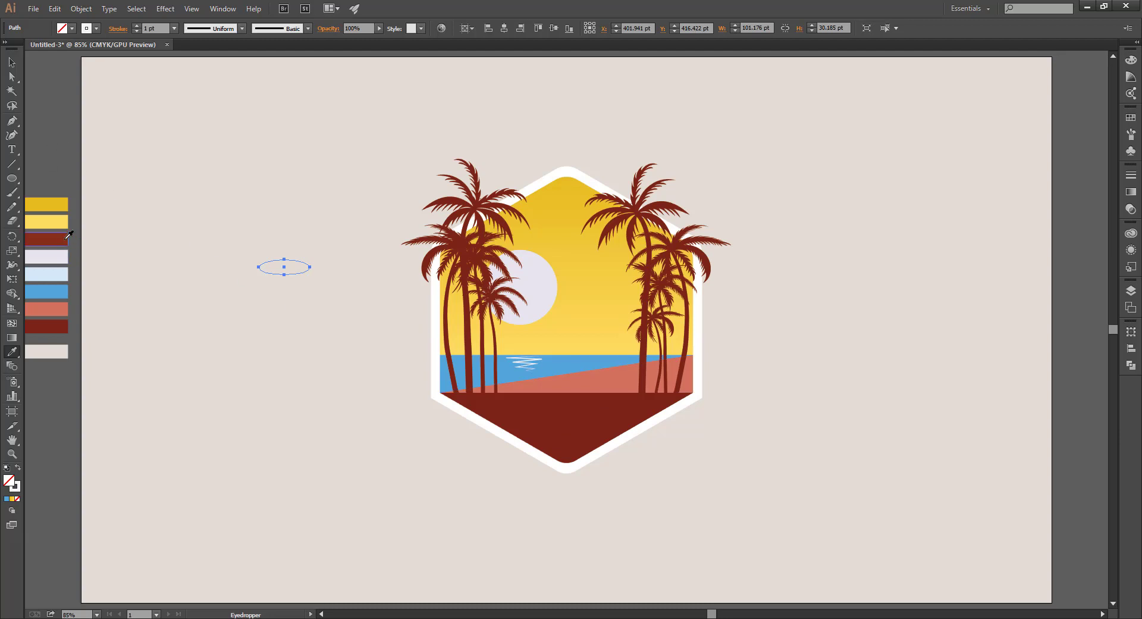
{"action": "left_click", "coordinate": [67, 237]}
{"action": "left_click", "coordinate": [25, 95]}
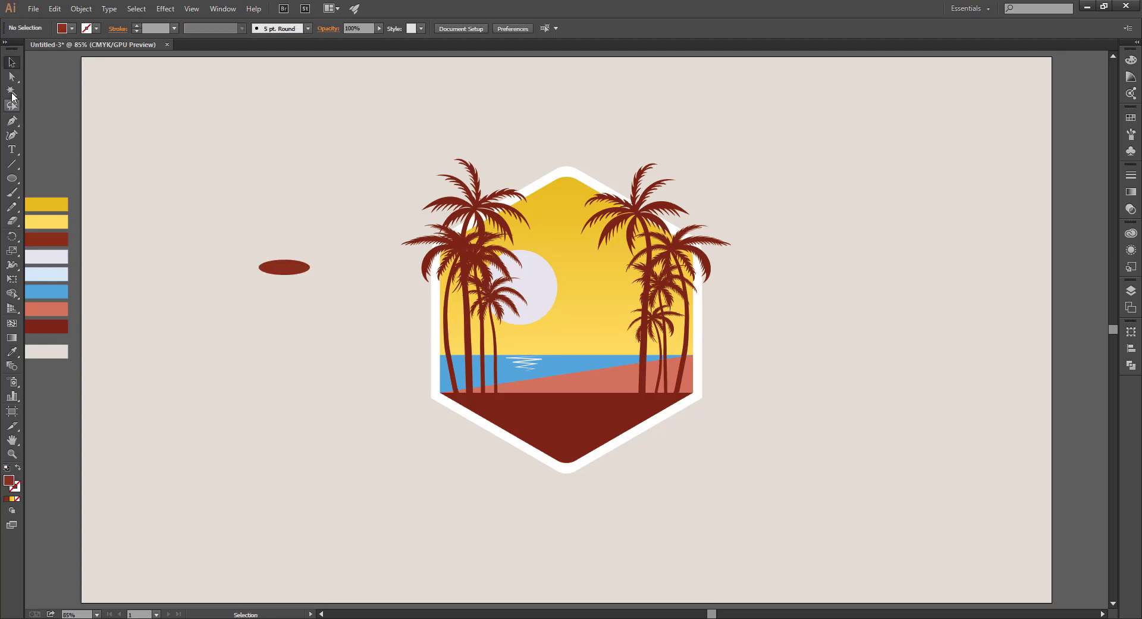
{"action": "left_click", "coordinate": [261, 284]}
- Cut the ellipse with a horizontal line and delete its top half using Shape Builder
{"action": "left_click", "coordinate": [11, 164]}
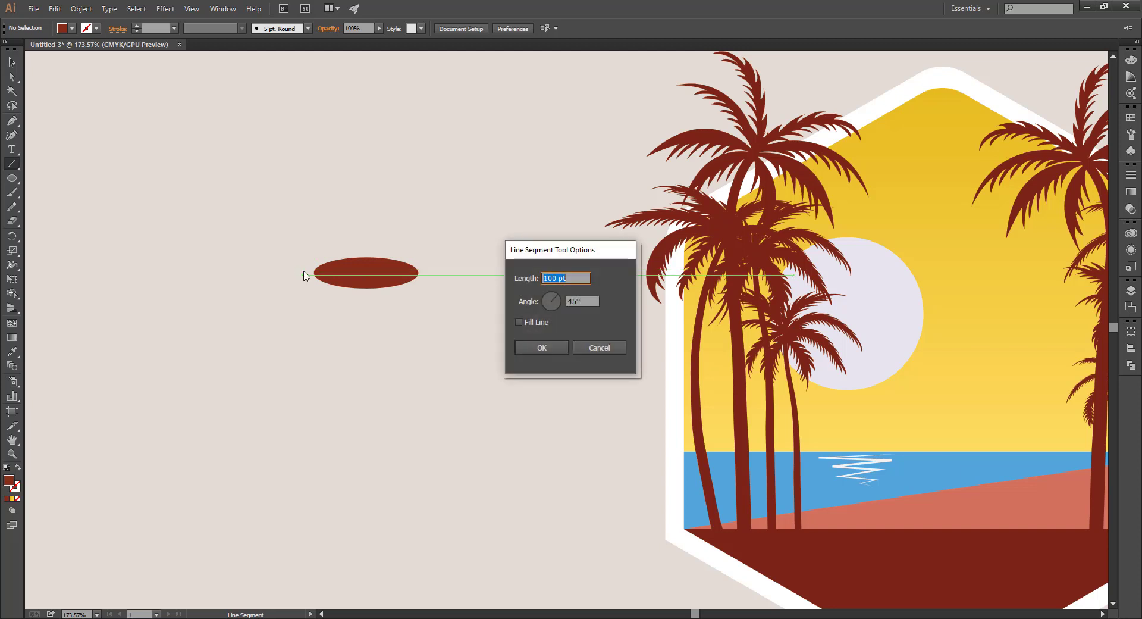
{"action": "key", "text": "Return"}
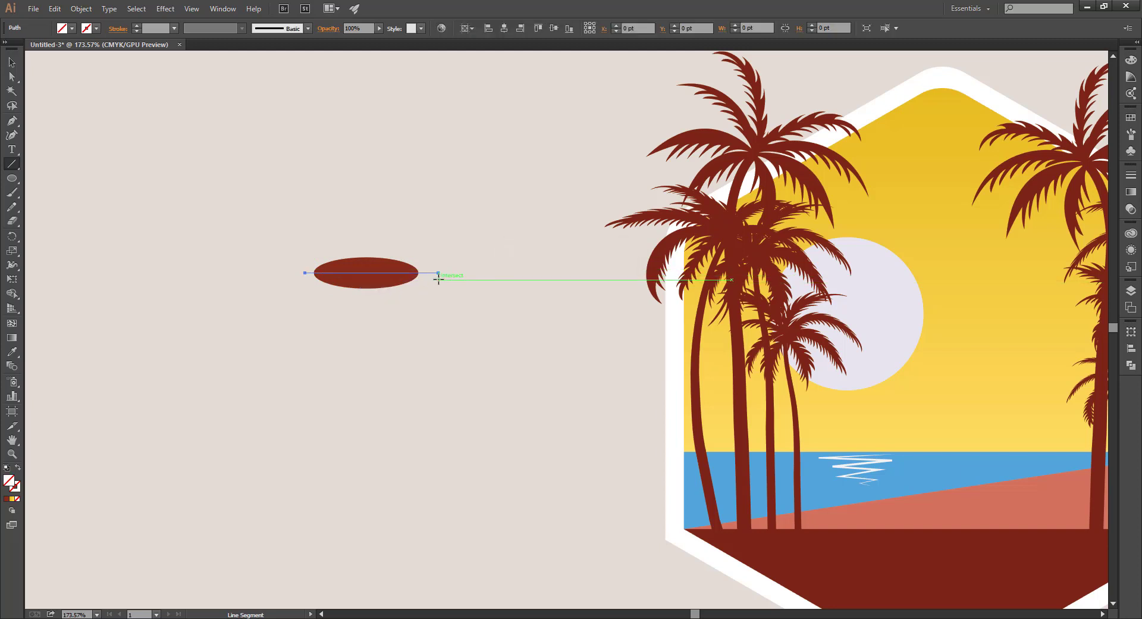
{"action": "key", "text": "v"}
{"action": "key", "text": "ctrl+a"}
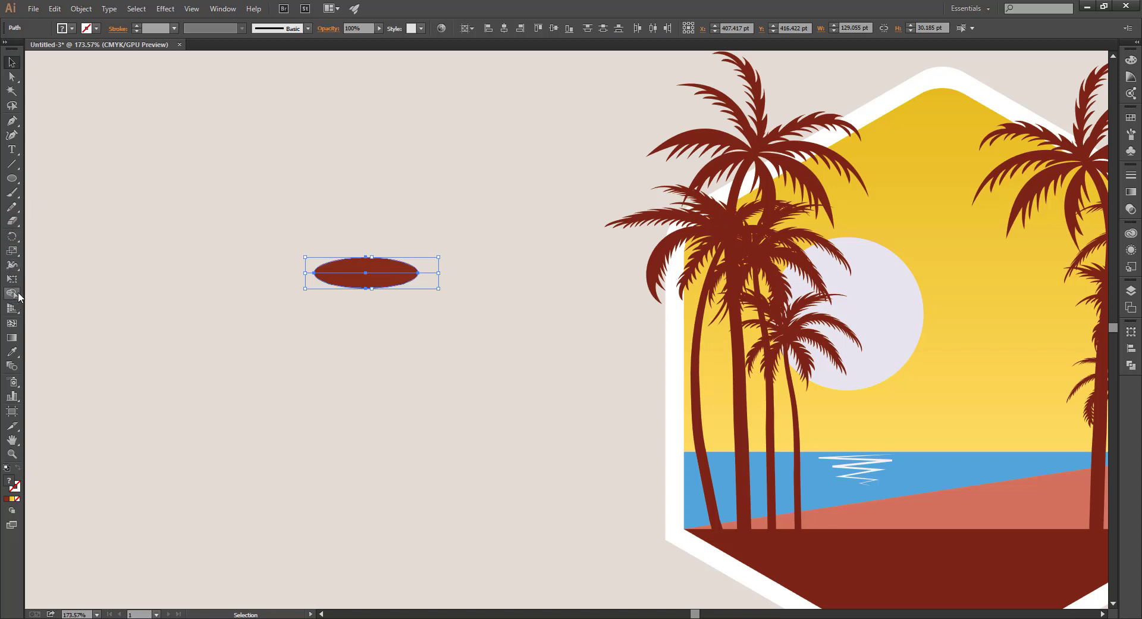
{"action": "left_click", "coordinate": [12, 293]}
{"action": "left_click", "coordinate": [365, 265], "text": "alt"}
{"action": "key", "text": "v"}
{"action": "left_click", "coordinate": [438, 285]}
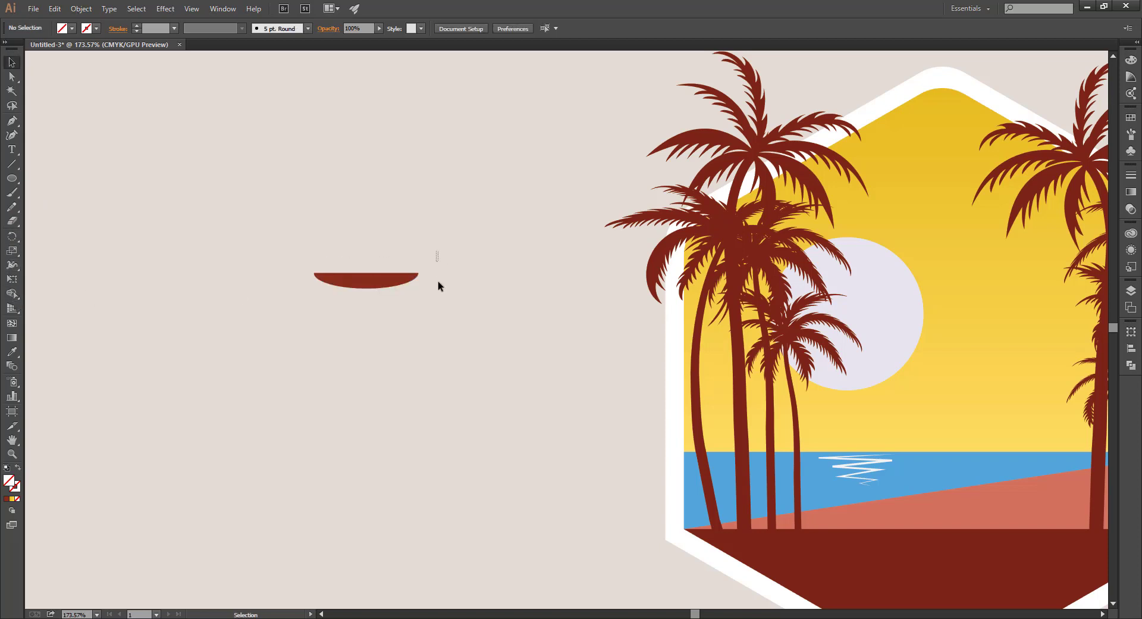
{"action": "left_click_drag", "start_coordinate": [426, 300], "coordinate": [426, 299]}
- Draw a small upright oval on the hull, filled with the hull's dark red via Eyedropper
{"action": "left_click", "coordinate": [426, 300]}
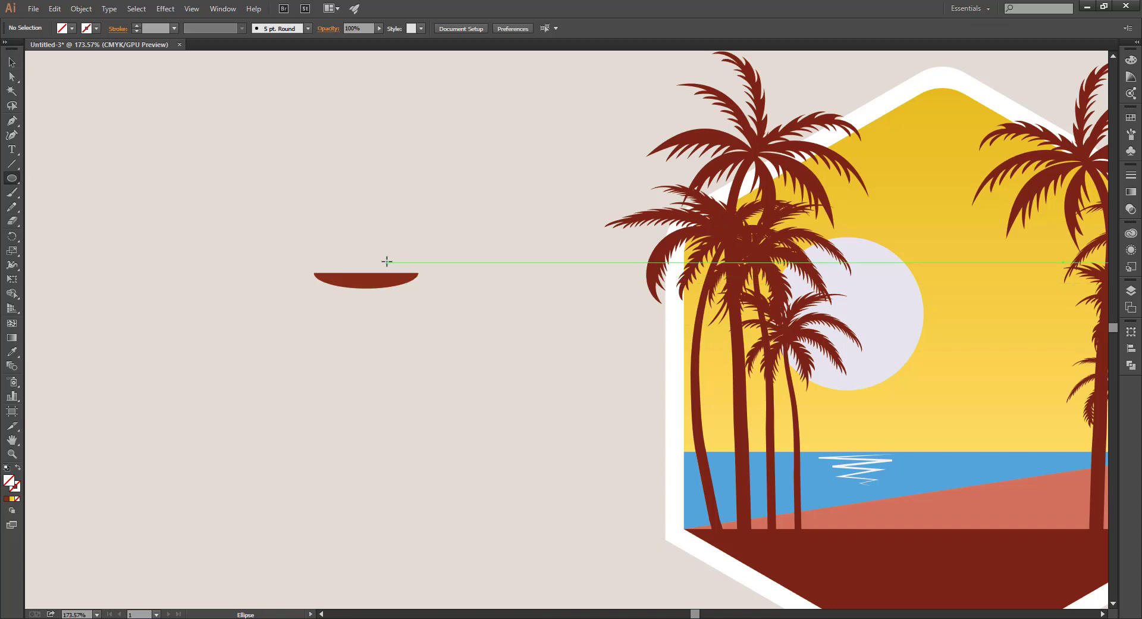
{"action": "left_click_drag", "start_coordinate": [387, 263], "coordinate": [397, 284]}
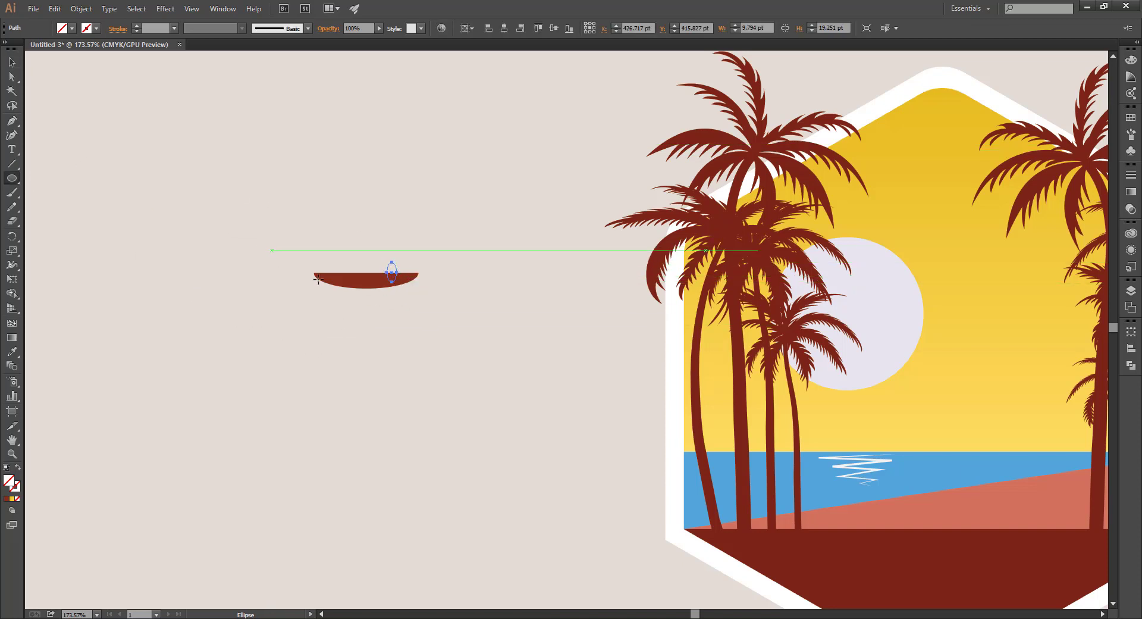
{"action": "key", "text": "i"}
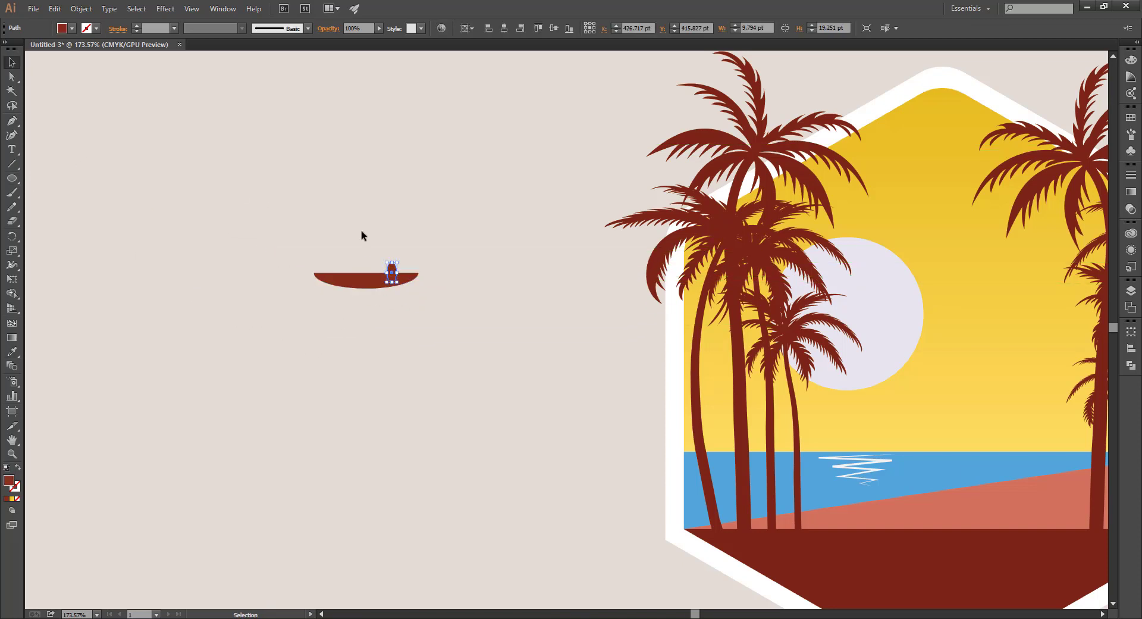
{"action": "left_click", "coordinate": [362, 236]}
{"action": "scroll", "coordinate": [508, 283], "scroll_direction": "up", "scroll_amount": 2}
{"action": "left_click_drag", "start_coordinate": [478, 354], "coordinate": [604, 403]}
{"action": "left_click_drag", "start_coordinate": [436, 294], "coordinate": [446, 293]}
{"action": "left_click", "coordinate": [499, 257]}
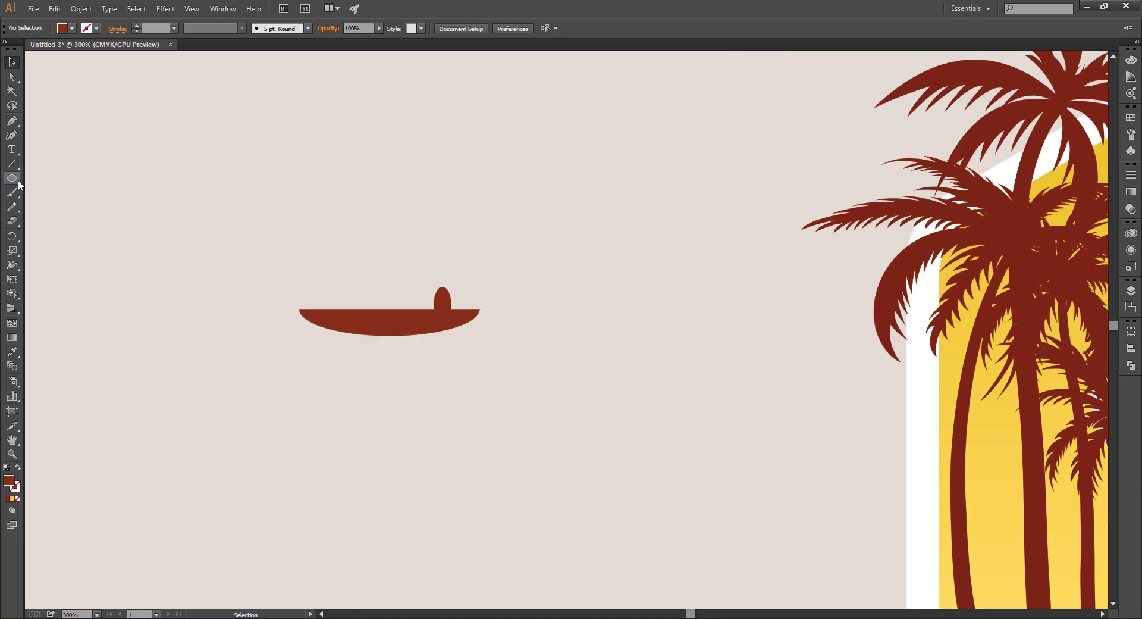
- Add a small round head on top of the oval body and fit the artboard
{"action": "key", "text": "z"}
{"action": "left_click_drag", "start_coordinate": [458, 282], "coordinate": [635, 339]}
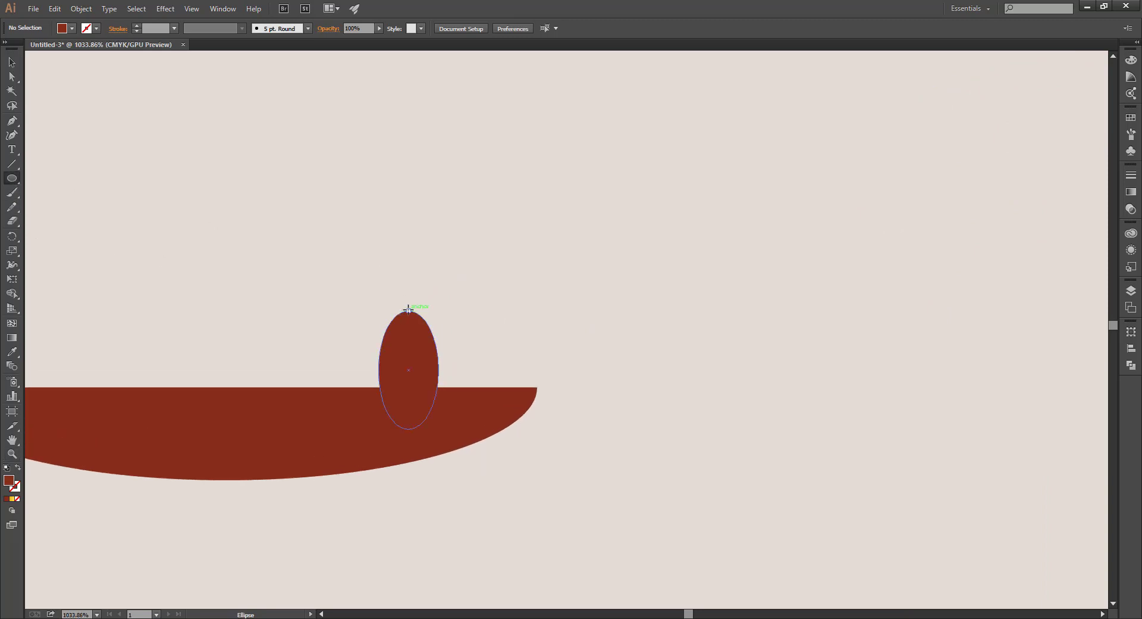
{"action": "mouse_move", "coordinate": [408, 309]}
{"action": "left_mouse_down"}
{"action": "mouse_move", "coordinate": [418, 319]}
{"action": "mouse_move", "coordinate": [408, 303]}
{"action": "left_mouse_up"}
{"action": "key", "text": "v"}
{"action": "key", "text": "ctrl+shift+a"}
{"action": "key", "text": "ctrl+shift+a"}
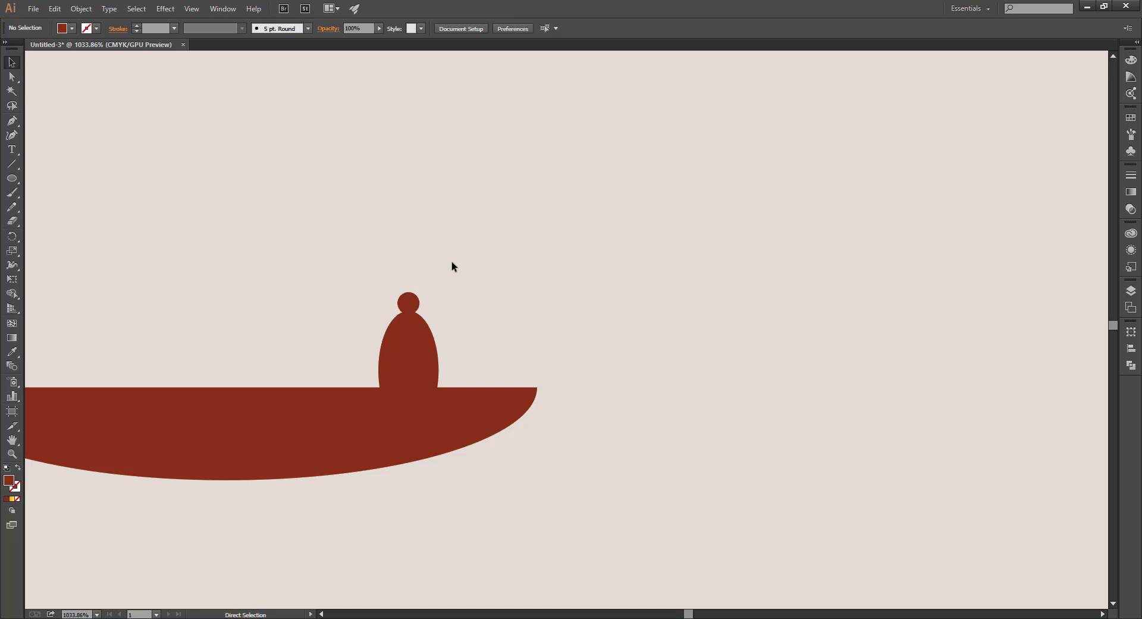
{"action": "key", "text": "ctrl+0"}
{"action": "mouse_move", "coordinate": [334, 291]}
{"action": "left_mouse_down"}
{"action": "mouse_move", "coordinate": [302, 277]}
{"action": "mouse_move", "coordinate": [438, 319]}
{"action": "mouse_move", "coordinate": [107, 176]}
{"action": "left_mouse_up"}
{"action": "key", "text": "ctrl+shift+a"}
- Draw a slanted oar line through the hull with a dark red stroke
{"action": "key", "text": "z"}
{"action": "key", "text": "ctrl+z"}
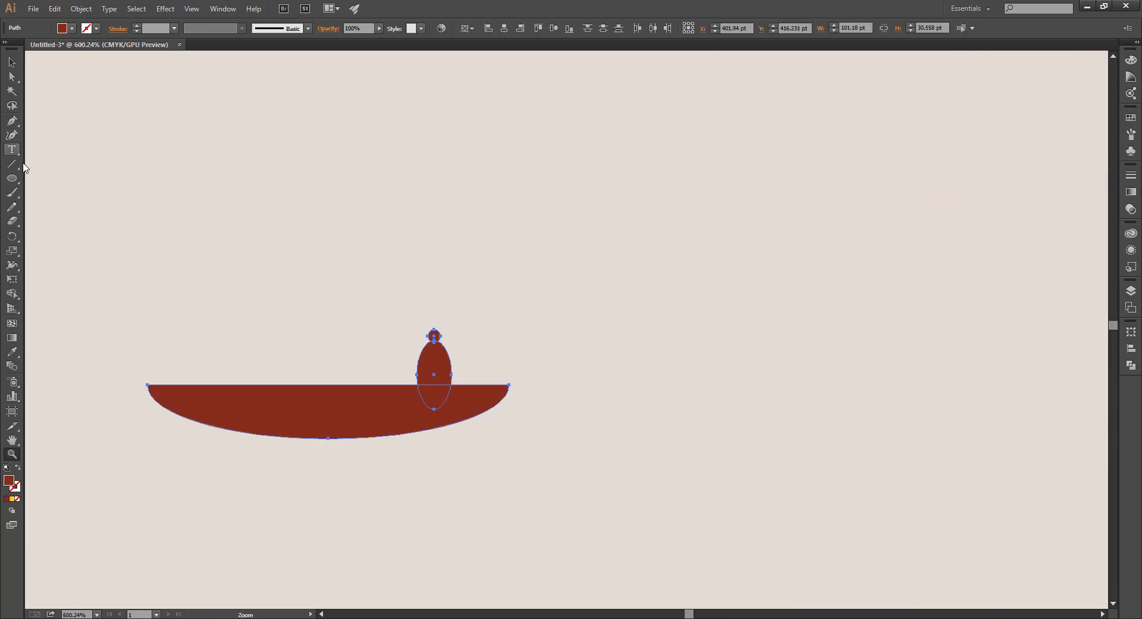
{"action": "mouse_move", "coordinate": [405, 378]}
{"action": "left_mouse_down"}
{"action": "mouse_move", "coordinate": [463, 470]}
{"action": "mouse_move", "coordinate": [455, 462]}
{"action": "left_mouse_up"}
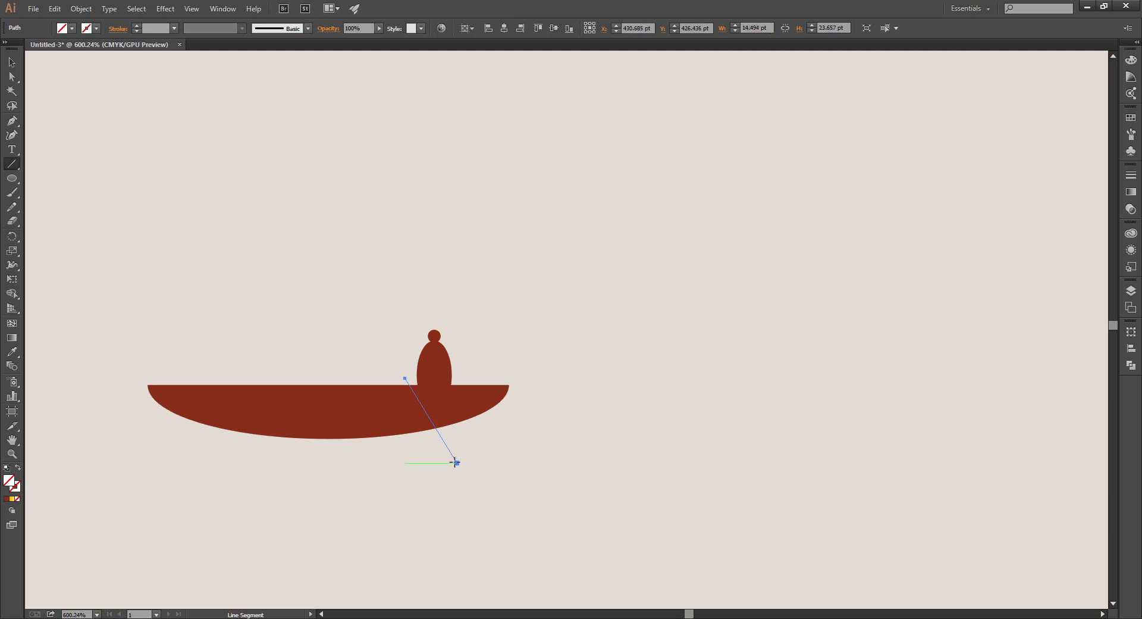
{"action": "left_click", "coordinate": [370, 418]}
{"action": "left_click", "coordinate": [18, 467]}
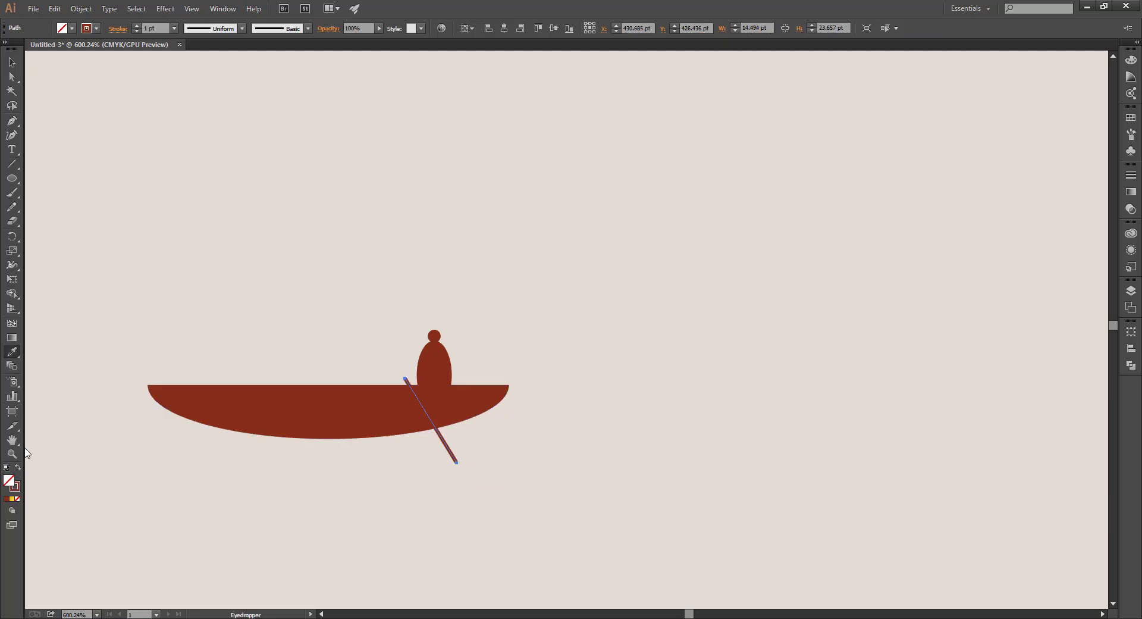
{"action": "left_click", "coordinate": [11, 62]}
{"action": "left_click", "coordinate": [438, 459]}
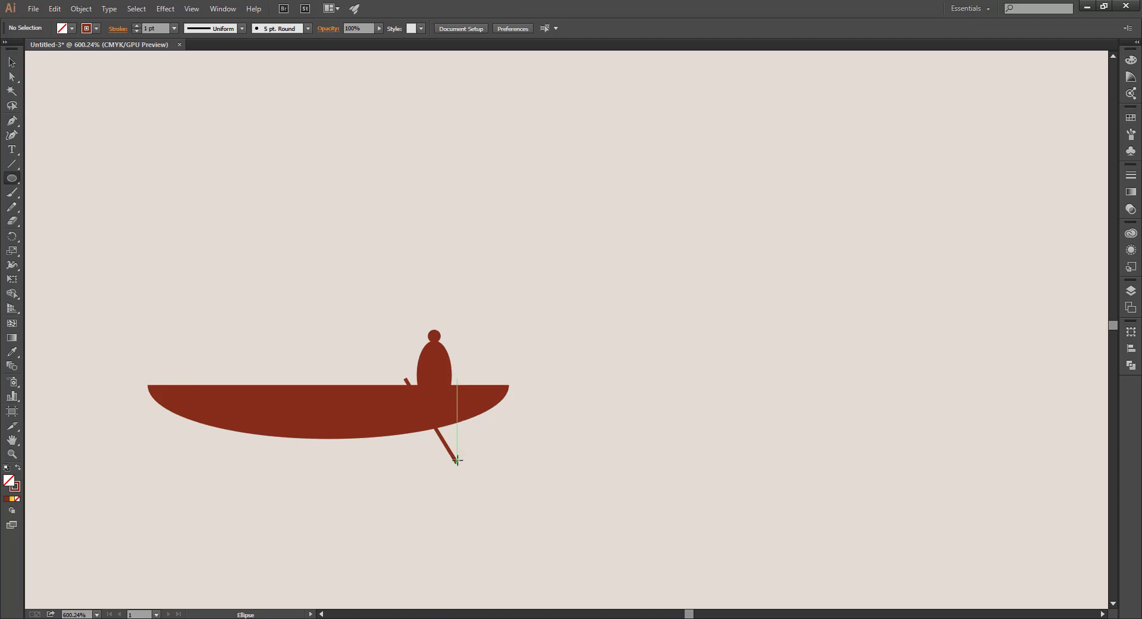
- Add a red oval blade at the oar tip, tilt it to match, and select all boat pieces
{"action": "left_click_drag", "start_coordinate": [456, 463], "coordinate": [474, 485]}
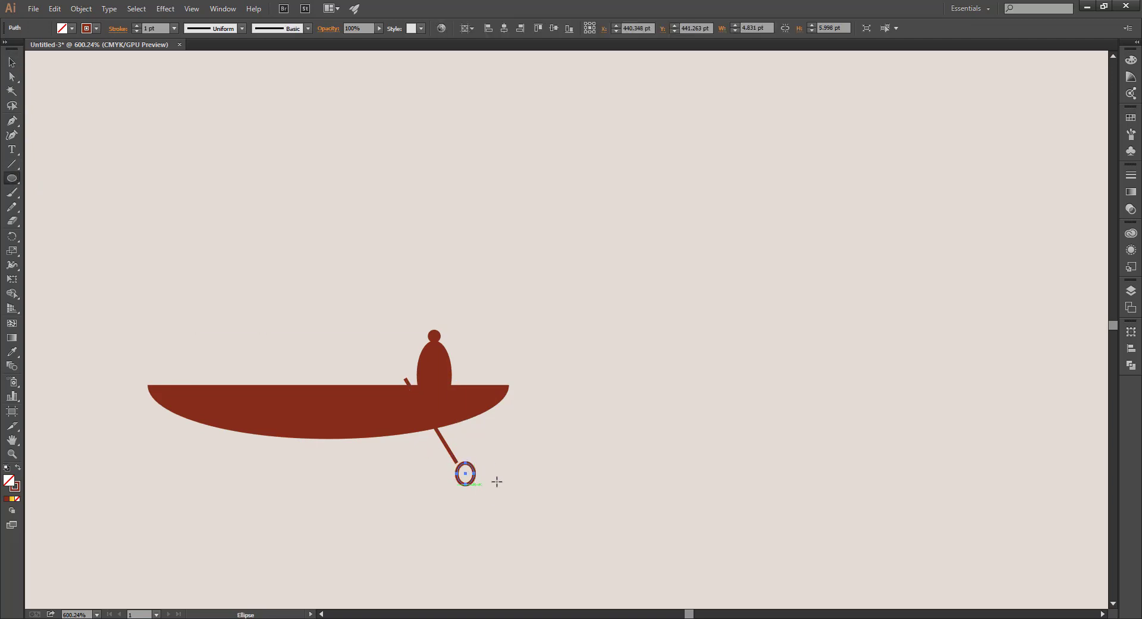
{"action": "key", "text": "v"}
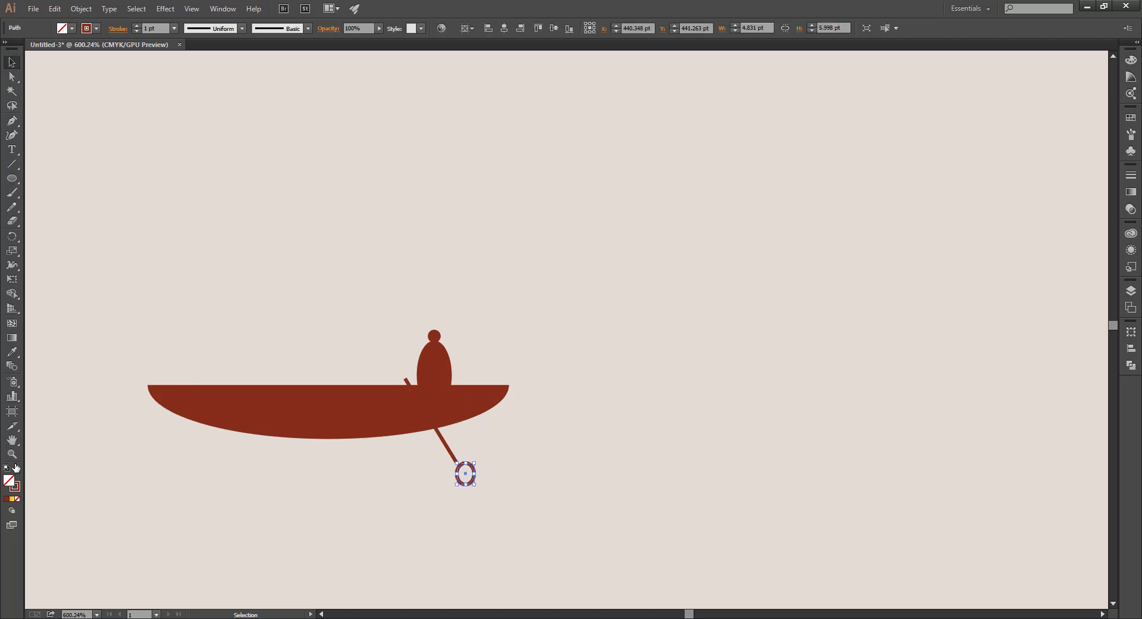
{"action": "left_click", "coordinate": [16, 467]}
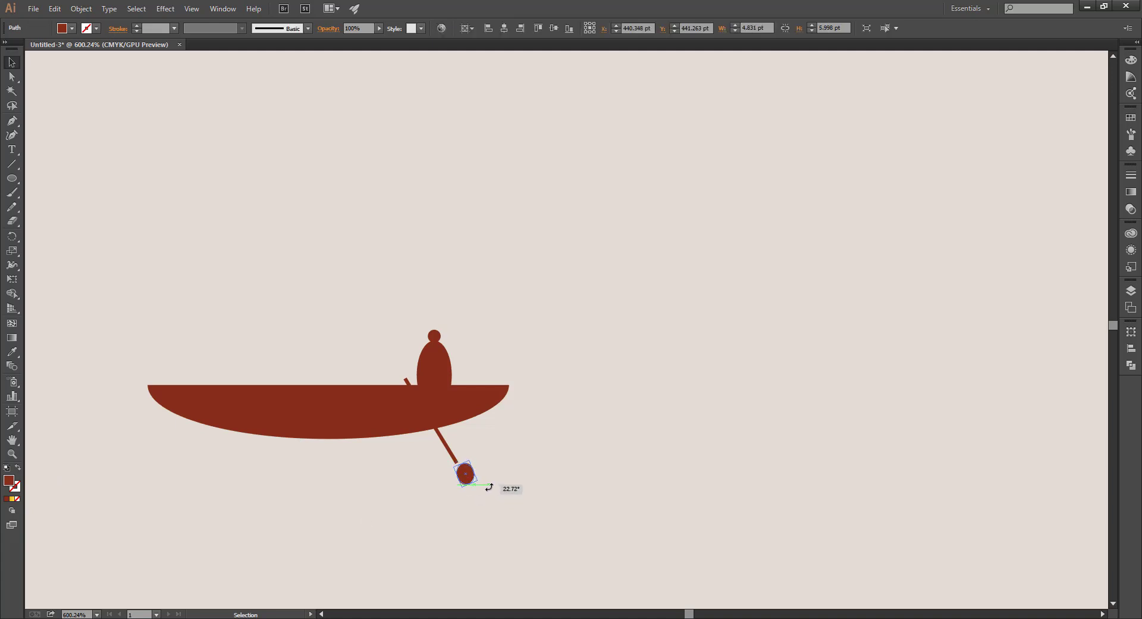
{"action": "left_click_drag", "start_coordinate": [470, 480], "coordinate": [461, 470]}
{"action": "left_click", "coordinate": [535, 509]}
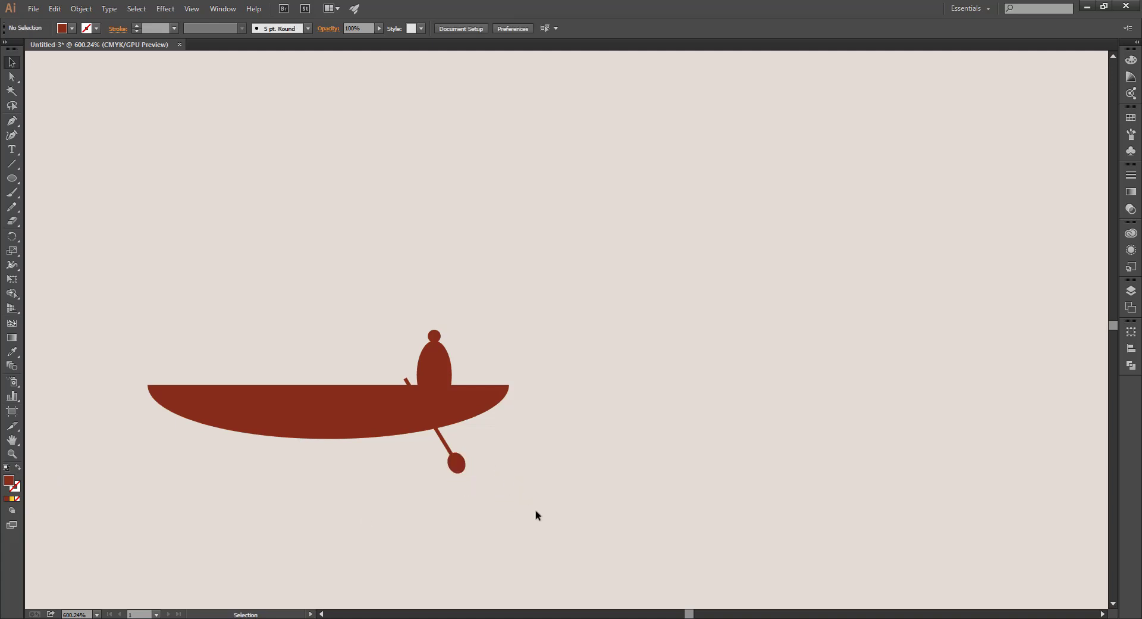
{"action": "left_click_drag", "start_coordinate": [327, 281], "coordinate": [539, 525]}
- Group the boat pieces, move them onto the badge's sea, and scale the group down slightly
{"action": "key", "text": "ctrl+g"}
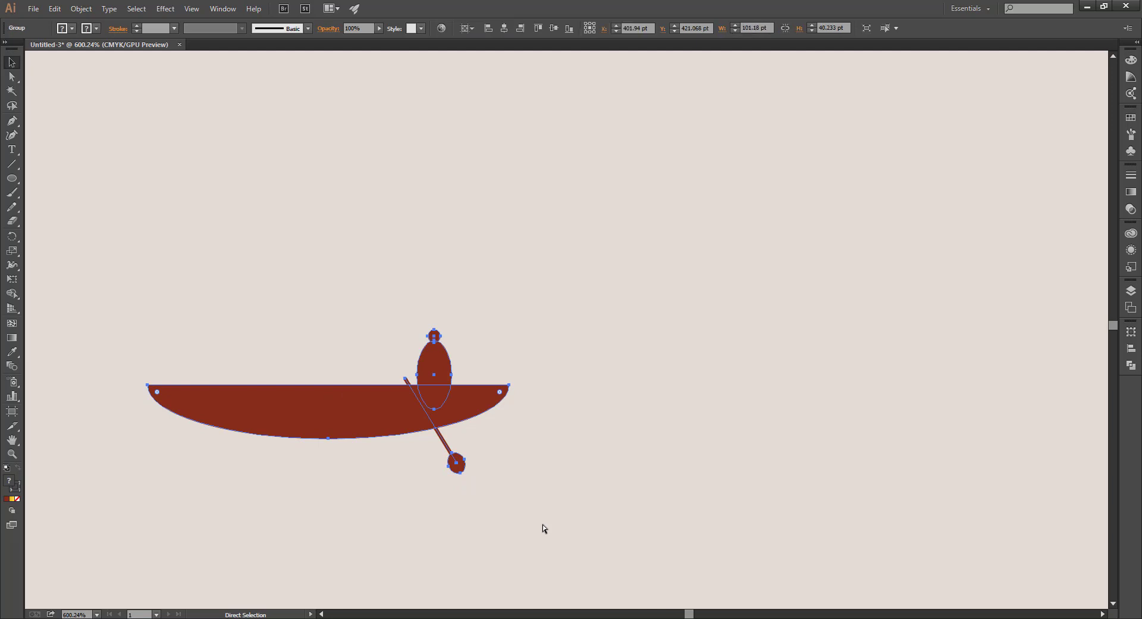
{"action": "key", "text": "ctrl+0"}
{"action": "left_click_drag", "start_coordinate": [305, 273], "coordinate": [601, 354]}
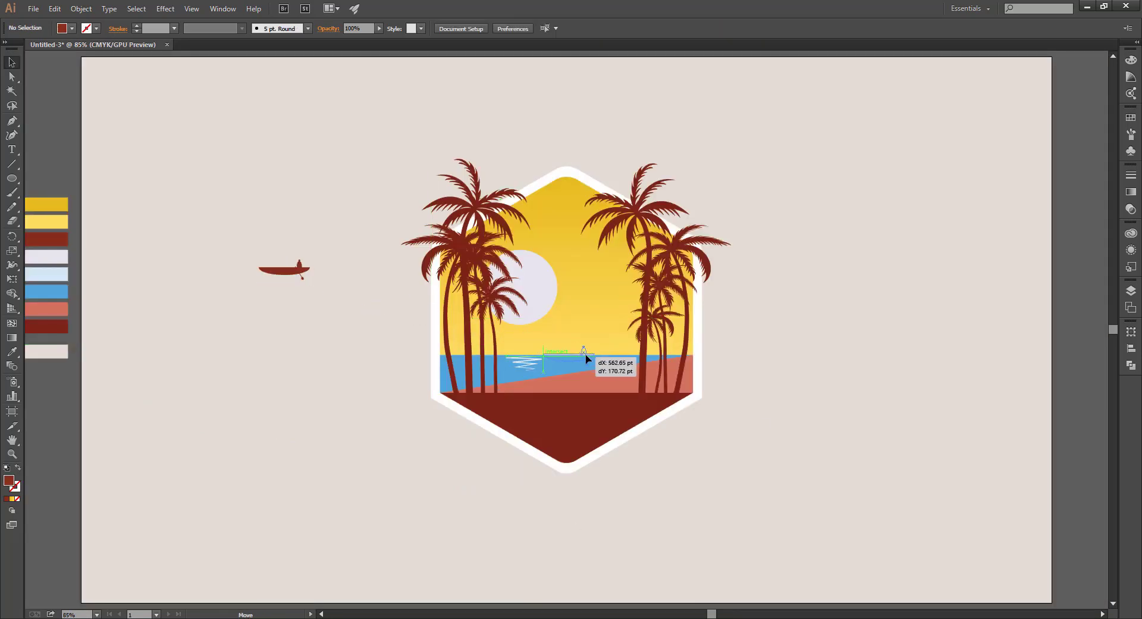
{"action": "left_click", "coordinate": [874, 364]}
{"action": "scroll", "coordinate": [648, 348], "scroll_direction": "up", "scroll_amount": 3}
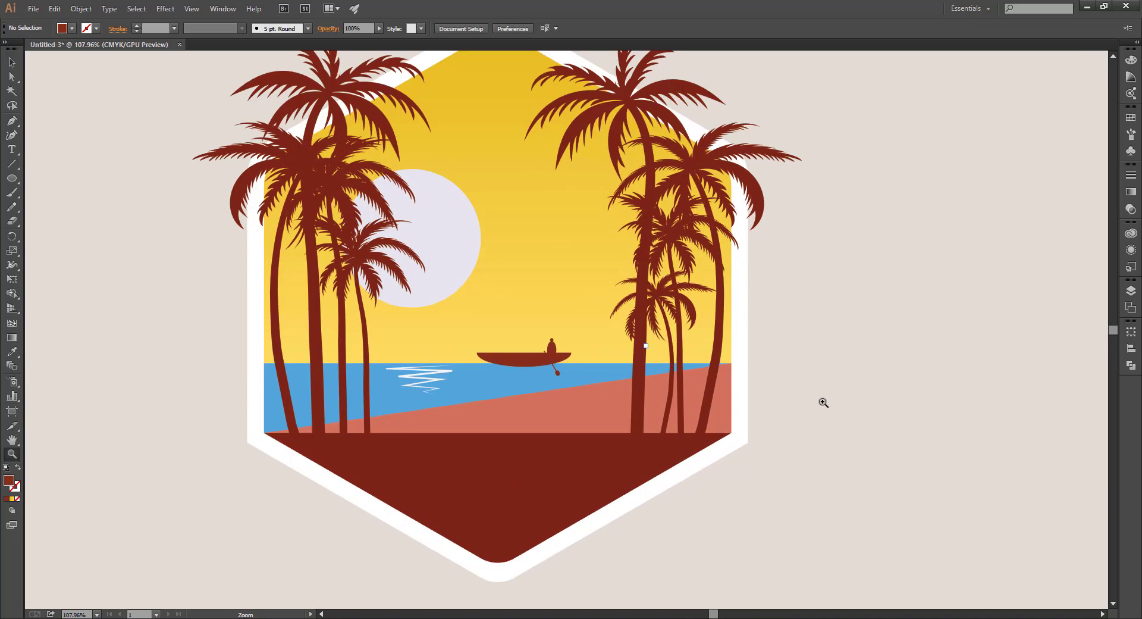
{"action": "scroll", "coordinate": [630, 357], "scroll_direction": "up", "scroll_amount": 2}
{"action": "left_click", "coordinate": [494, 392]}
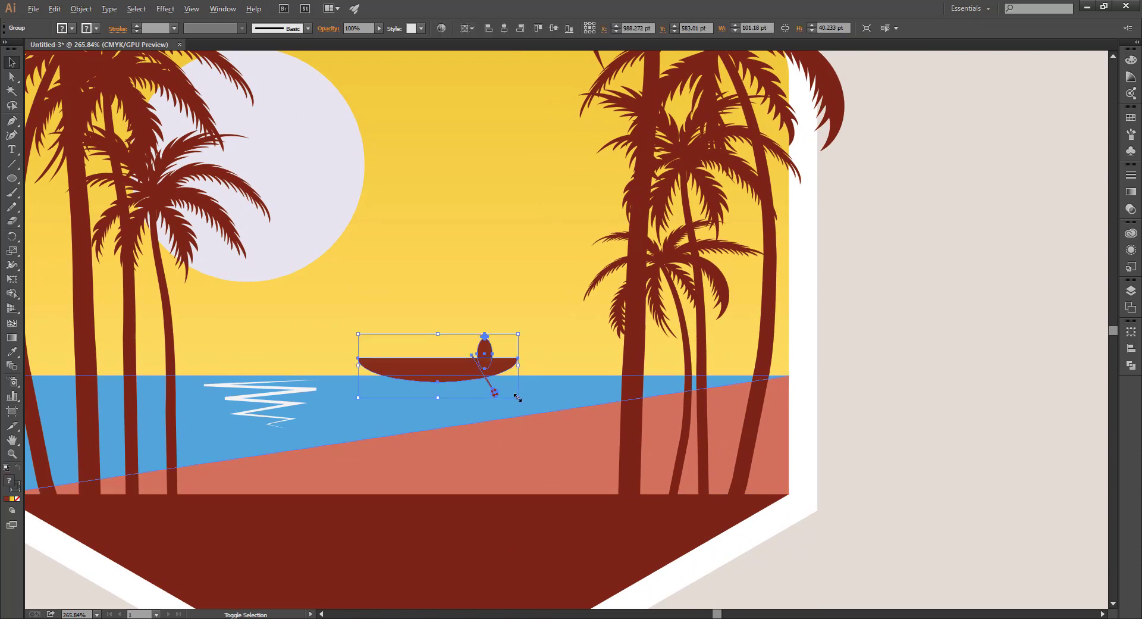
{"action": "left_click_drag", "start_coordinate": [517, 397], "coordinate": [459, 379]}
{"action": "left_click", "coordinate": [950, 374]}
{"action": "key", "text": "ctrl+0"}
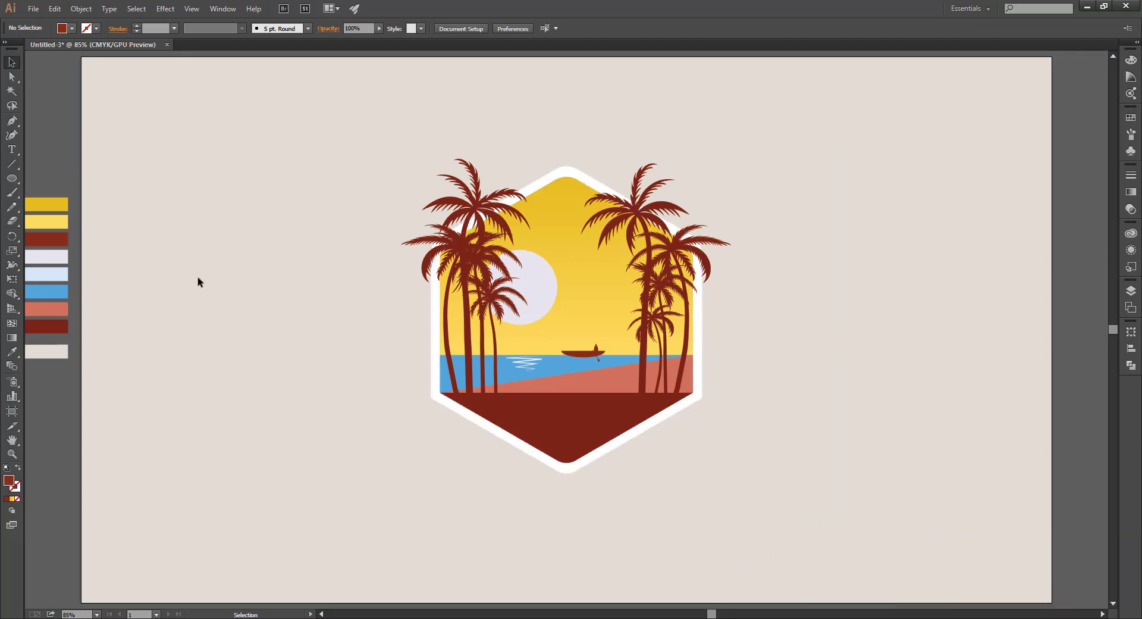
- Paste the birds PNG and move it up and right into the sky
{"action": "key", "text": "ctrl+v"}
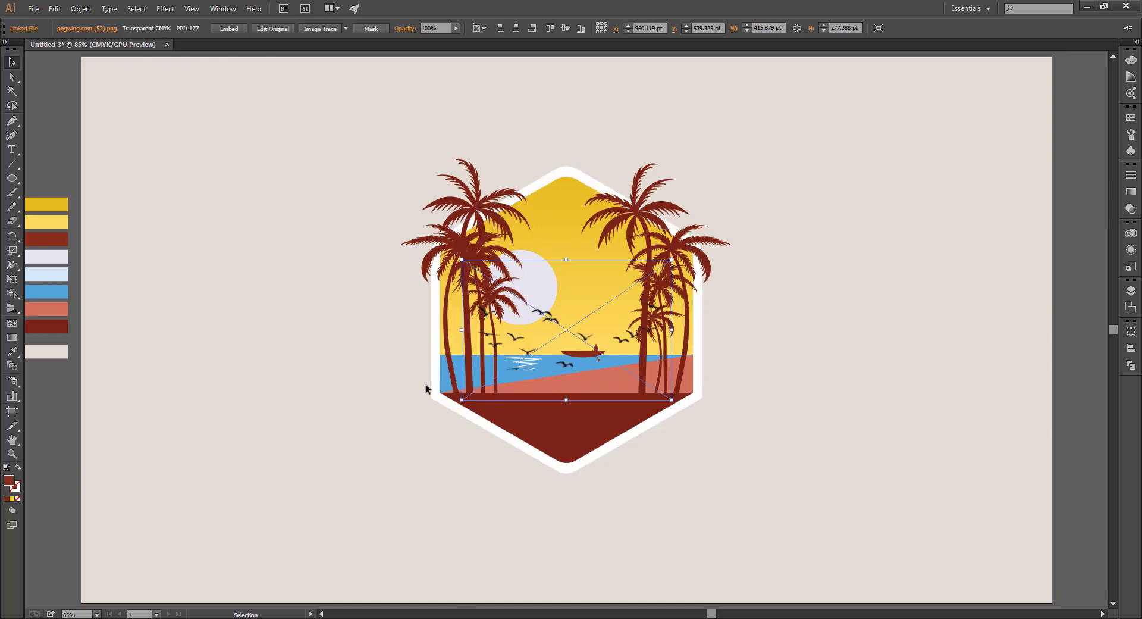
{"action": "mouse_move", "coordinate": [555, 332]}
{"action": "left_mouse_down"}
{"action": "mouse_move", "coordinate": [591, 227]}
{"action": "mouse_move", "coordinate": [788, 170]}
{"action": "left_mouse_up"}
{"action": "left_click", "coordinate": [780, 333]}
- Zoom in on the shore and sample the salmon beach colour with the Eyedropper
{"action": "key", "text": "ctrl+plus"}
{"action": "key", "text": "ctrl+plus"}
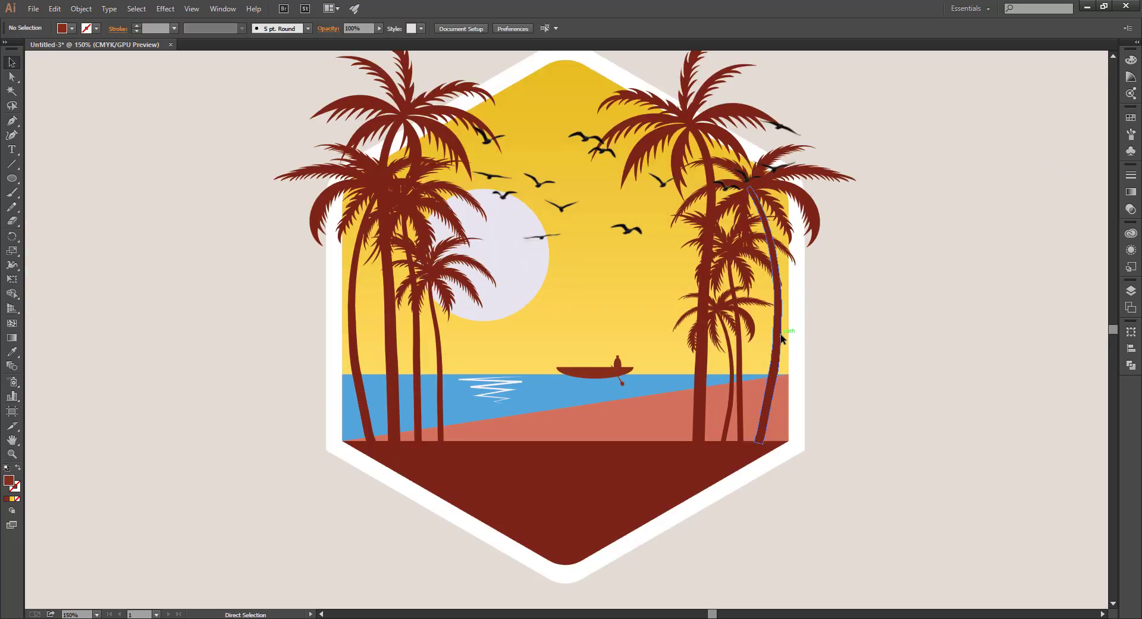
{"action": "left_click_drag", "start_coordinate": [567, 363], "coordinate": [637, 247]}
{"action": "key", "text": "p"}
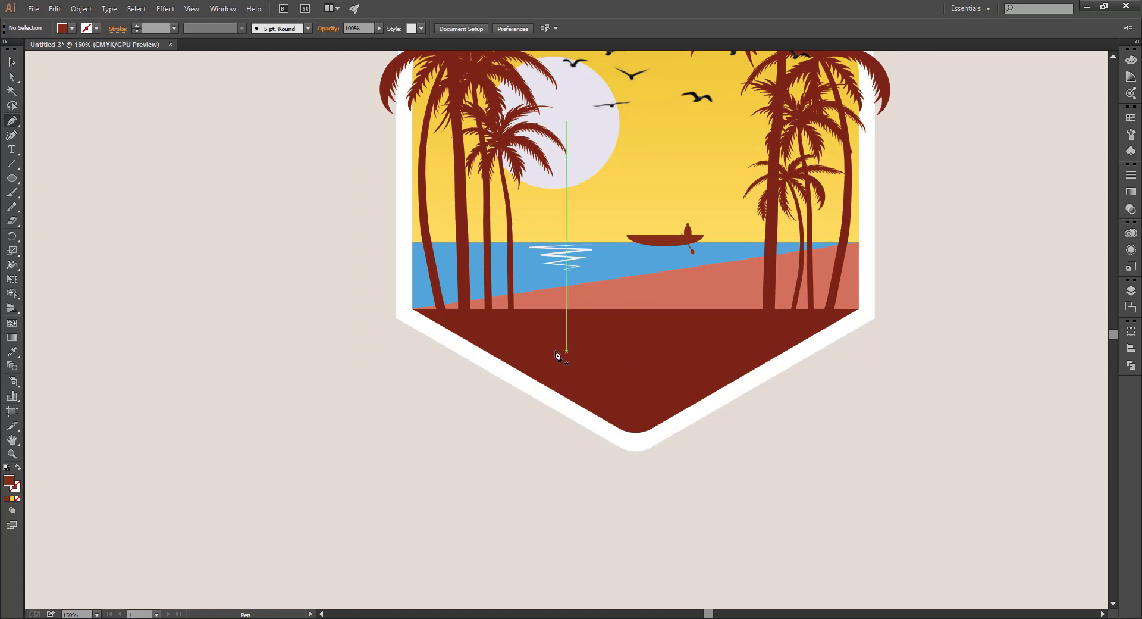
{"action": "key", "text": "i"}
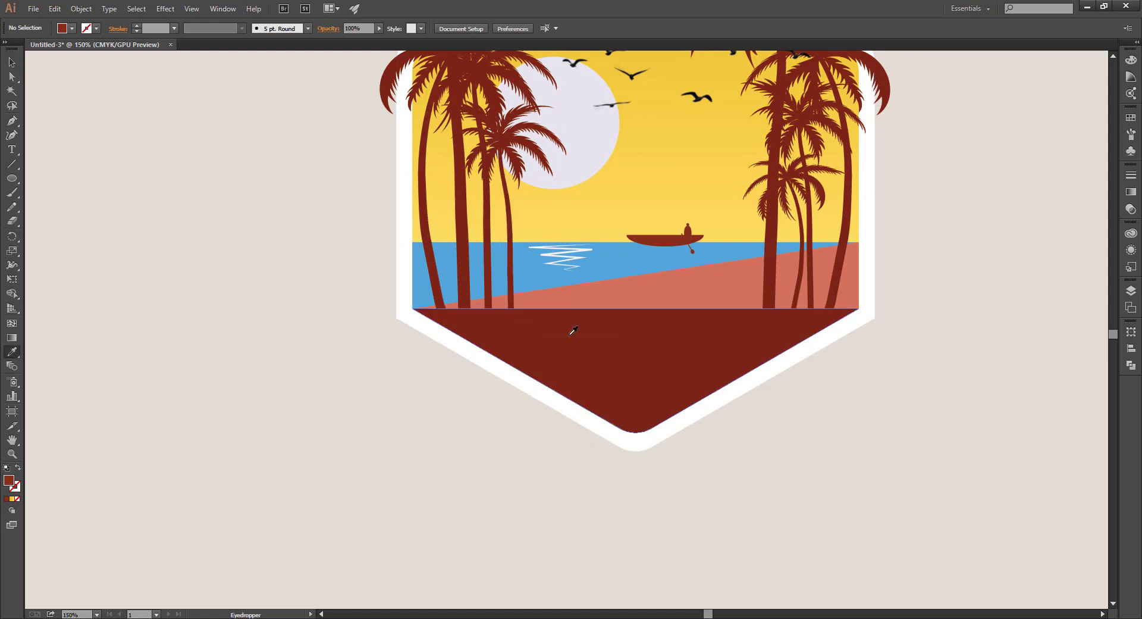
{"action": "left_click", "coordinate": [615, 293]}
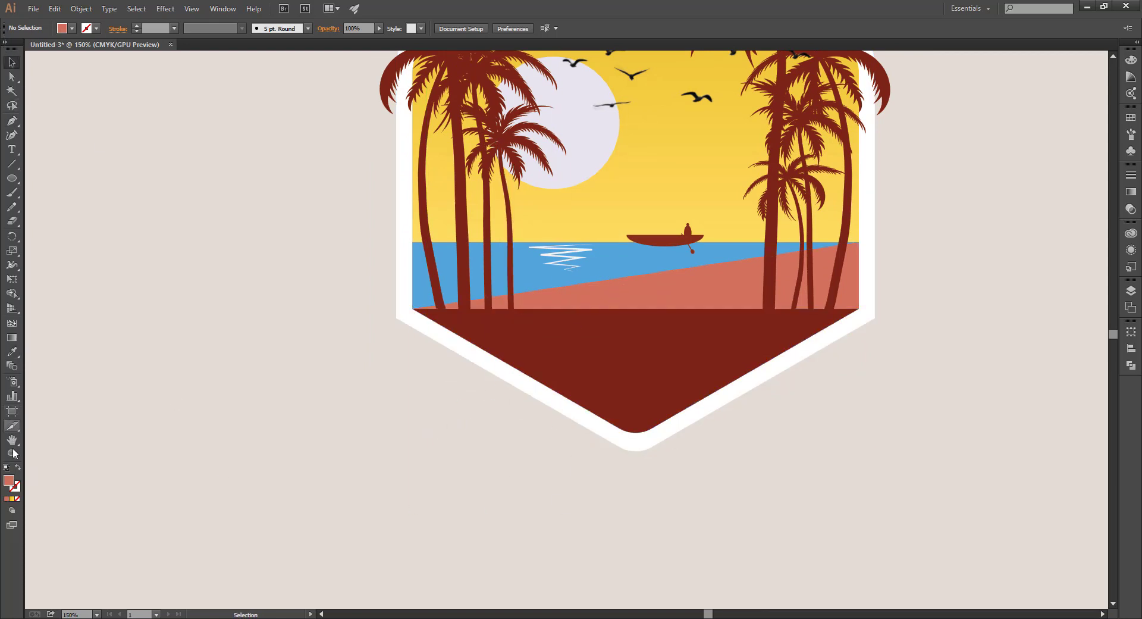
- Make salmon the stroke colour and begin a zigzag path across the shore
{"action": "left_click", "coordinate": [18, 467]}
{"action": "key", "text": "p"}
{"action": "left_click", "coordinate": [484, 319]}
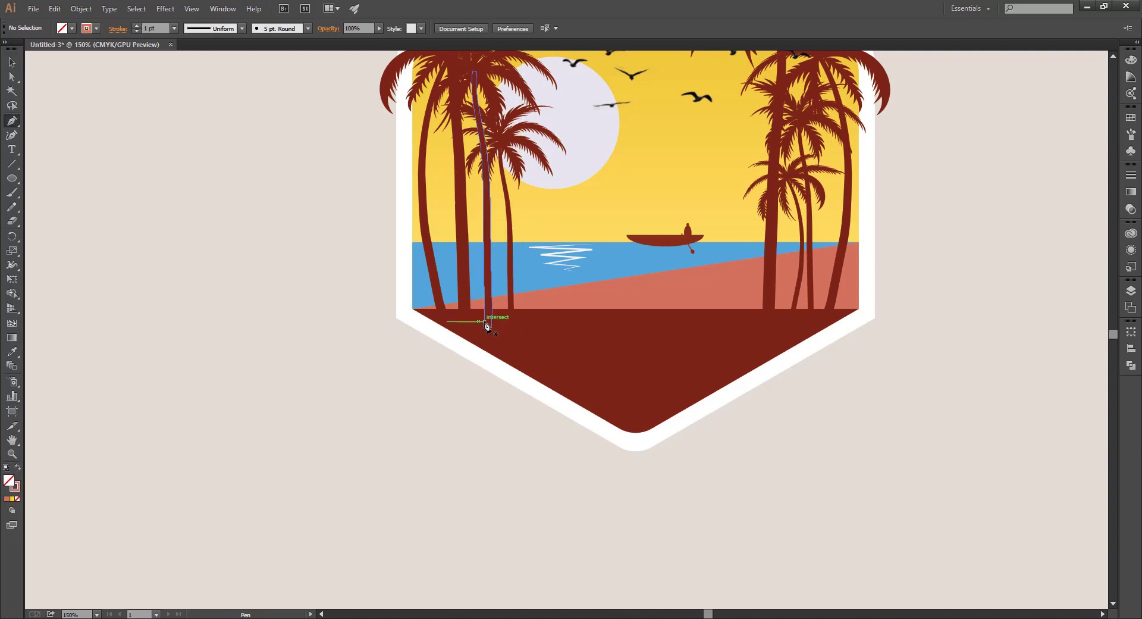
{"action": "left_click", "coordinate": [774, 321]}
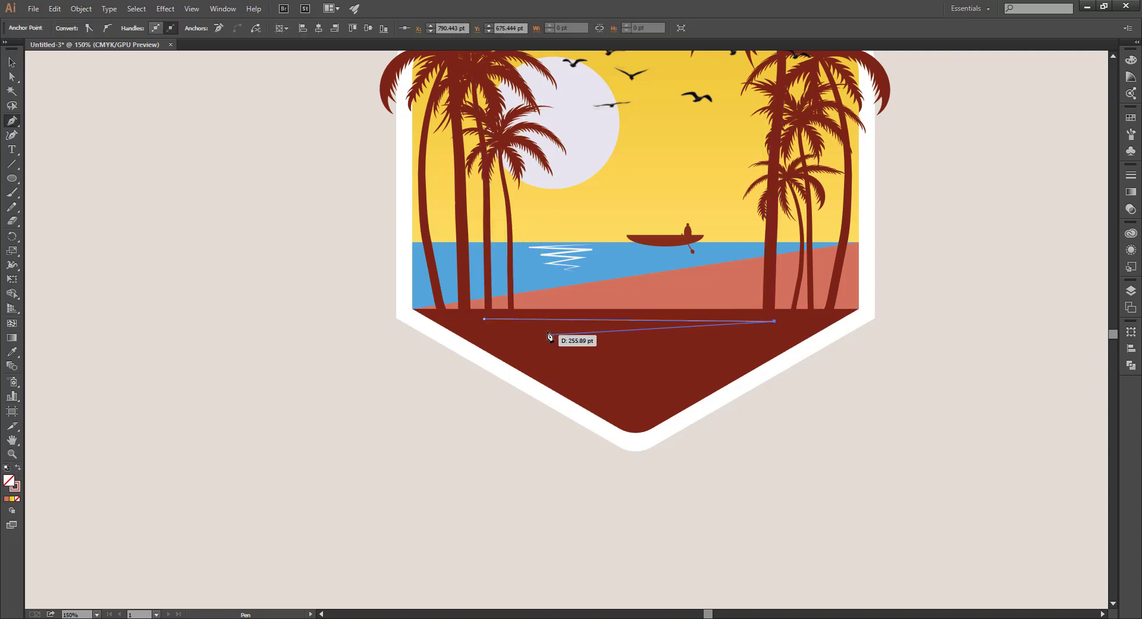
{"action": "left_click", "coordinate": [532, 329]}
{"action": "left_click", "coordinate": [721, 329]}
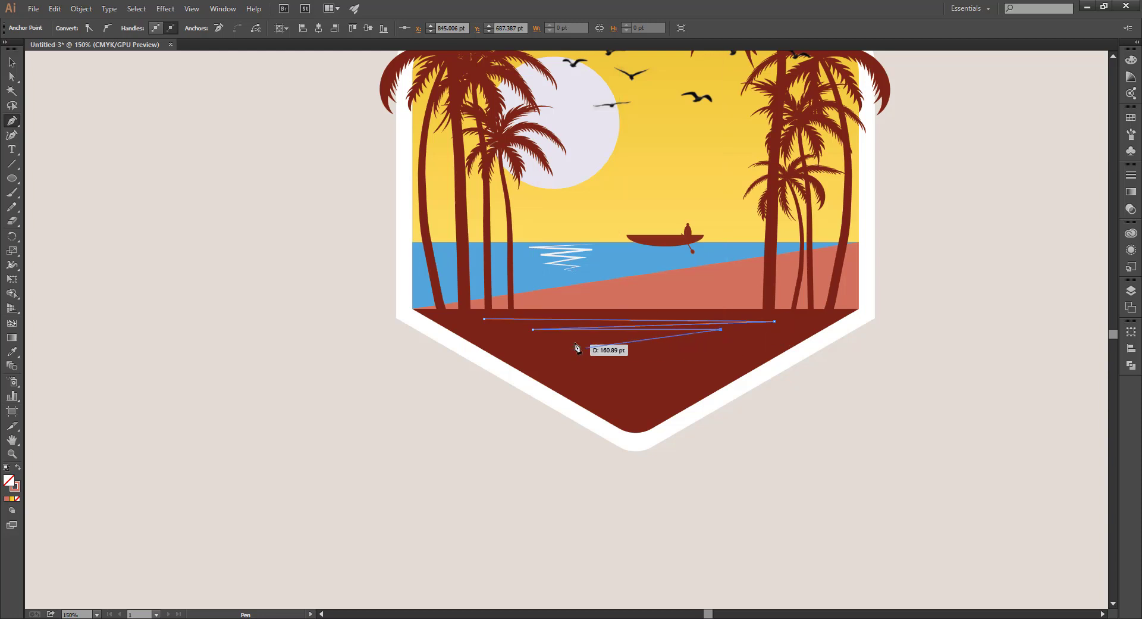
- Finish the zigzag narrowing toward the centre and nudge it lower on the shore
{"action": "left_click", "coordinate": [581, 337]}
{"action": "left_click", "coordinate": [694, 341]}
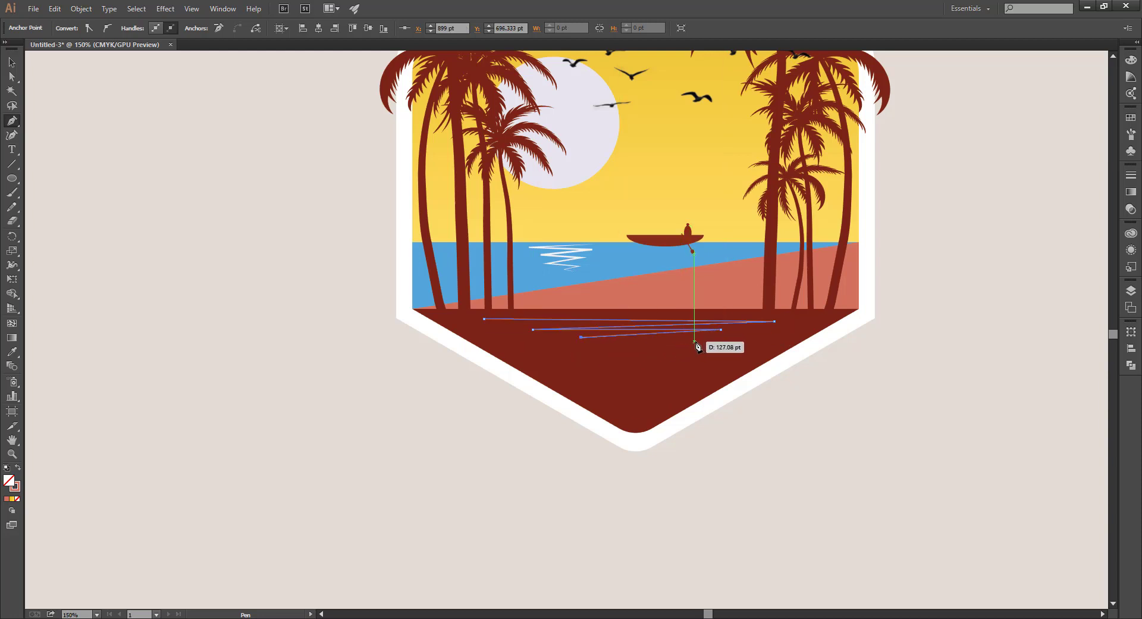
{"action": "left_click", "coordinate": [609, 348]}
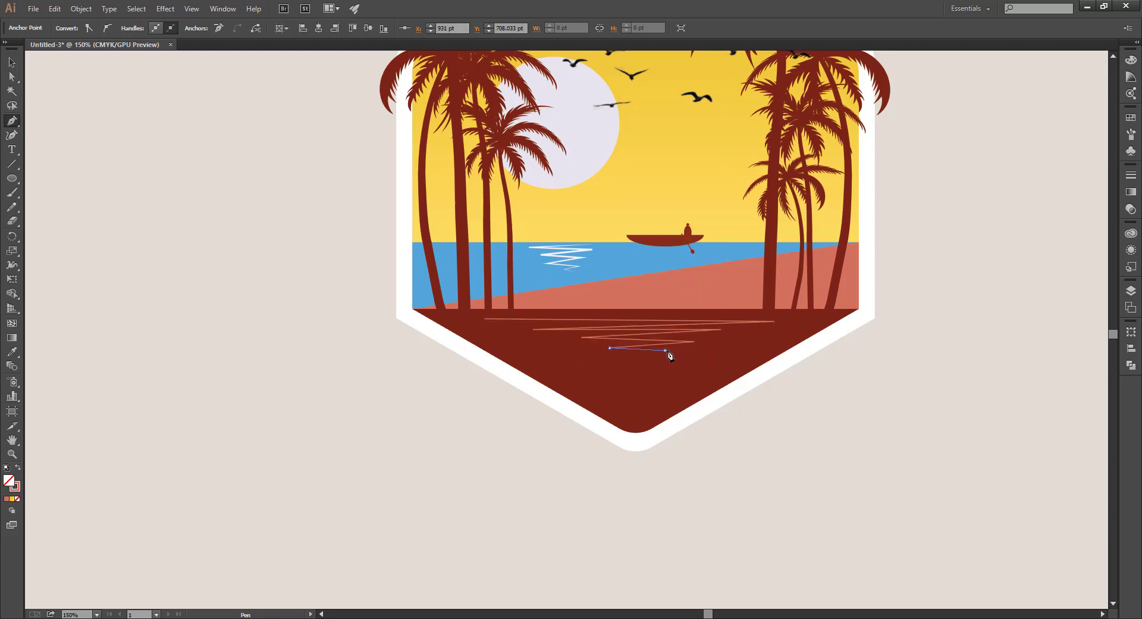
{"action": "left_click", "coordinate": [665, 350]}
{"action": "left_click", "coordinate": [650, 359]}
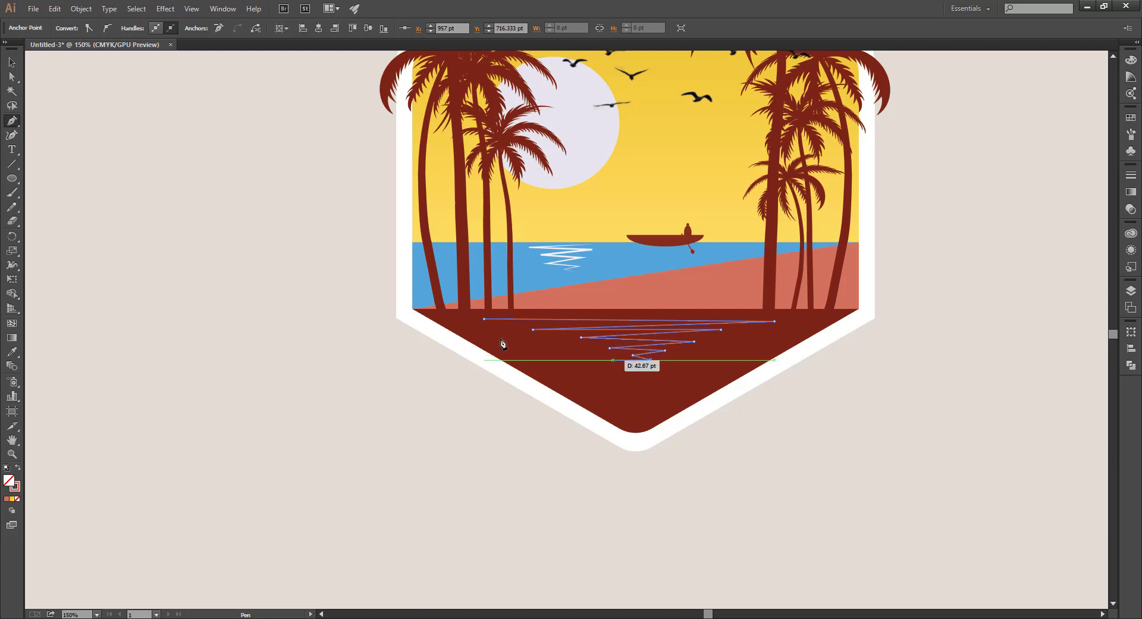
{"action": "key", "text": "v"}
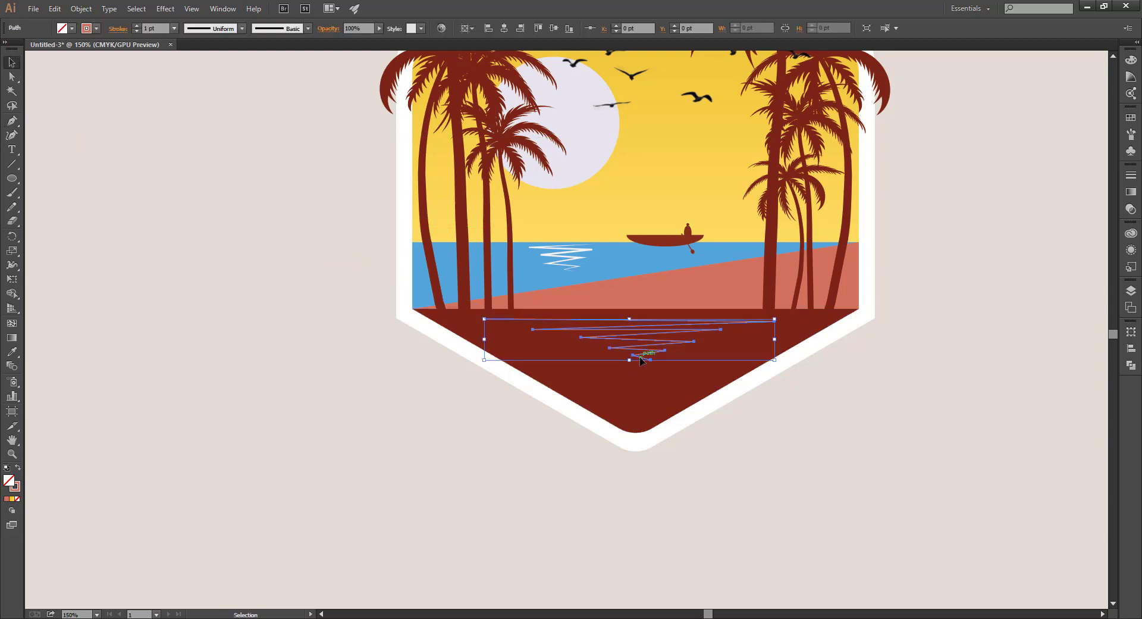
{"action": "left_click_drag", "start_coordinate": [638, 359], "coordinate": [629, 382]}
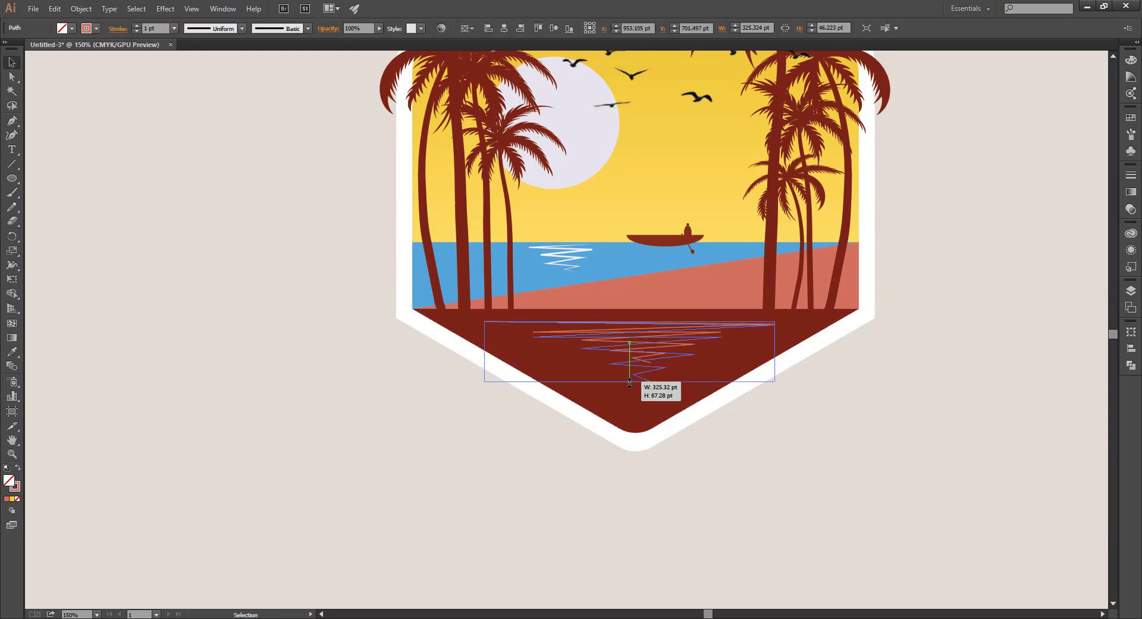
- Give the zigzag a 4 pt stroke with a tapered width profile
{"action": "left_click", "coordinate": [156, 29]}
{"action": "type", "text": "4"}
{"action": "key", "text": "Return"}
{"action": "left_click", "coordinate": [211, 33]}
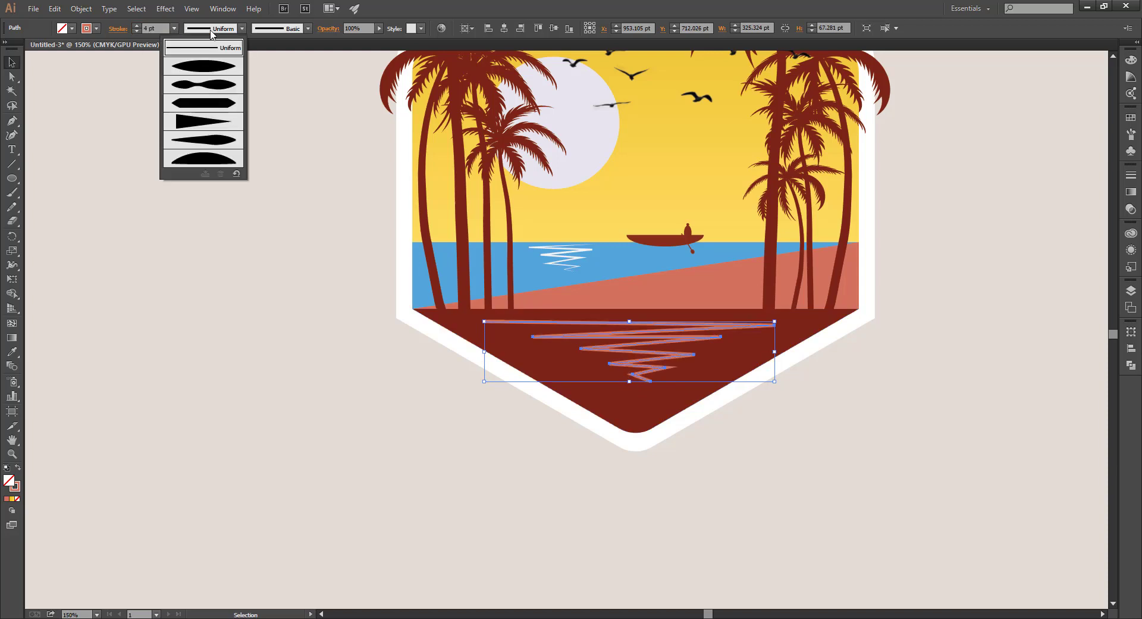
{"action": "left_click", "coordinate": [218, 73]}
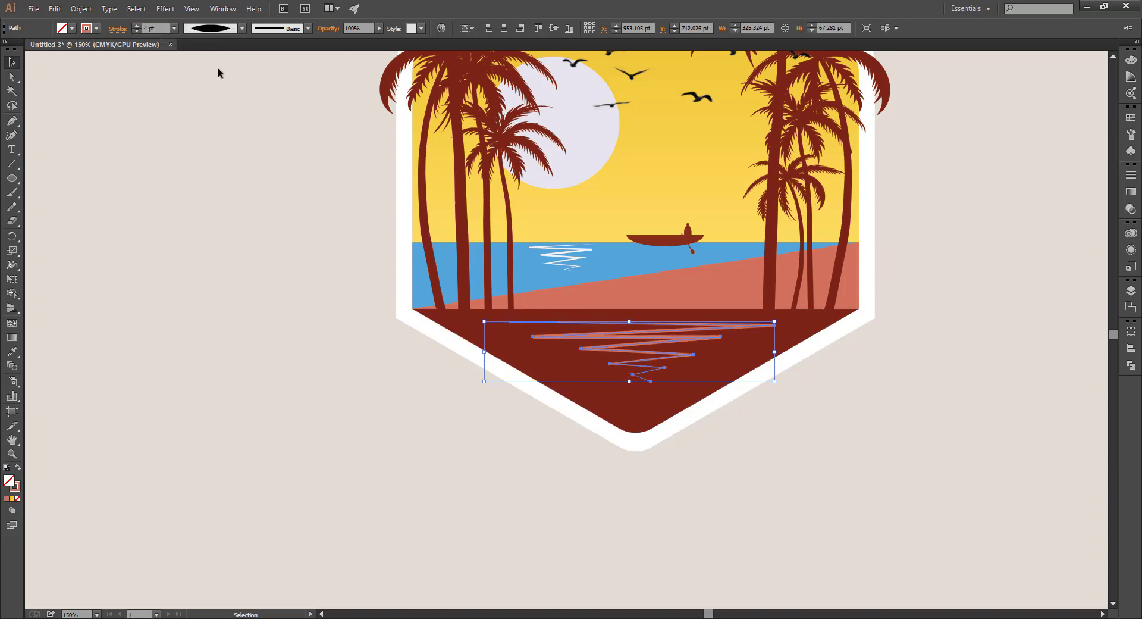
- Apply a Gaussian Blur of about 7.8 px to the zigzag
{"action": "left_click", "coordinate": [170, 8]}
{"action": "left_click", "coordinate": [331, 209]}
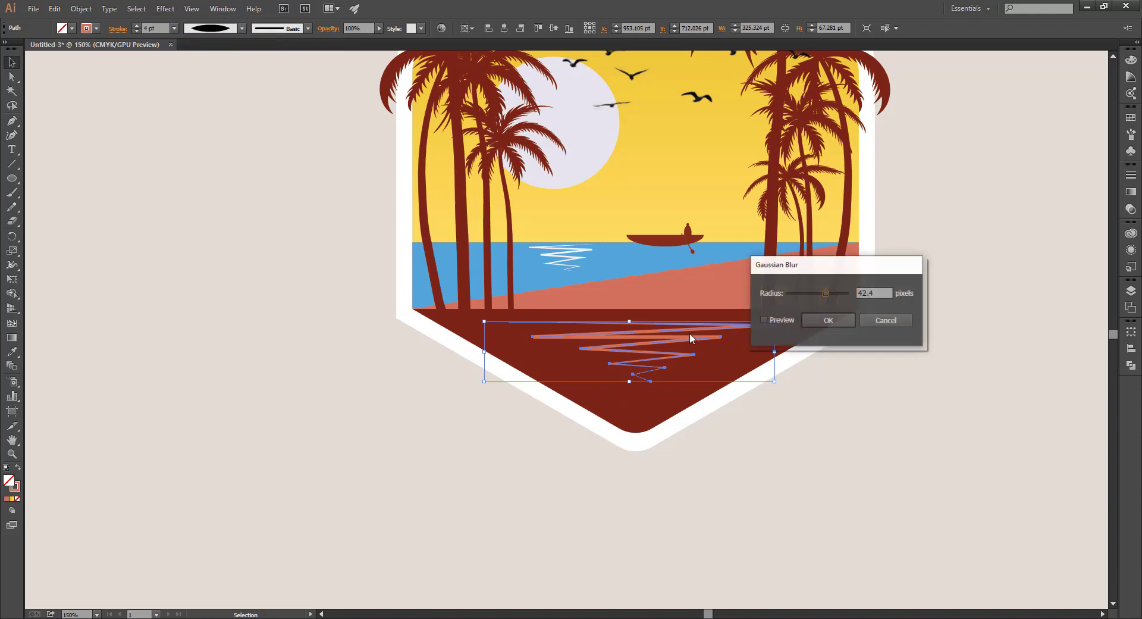
{"action": "left_click", "coordinate": [764, 319]}
{"action": "left_click", "coordinate": [816, 293]}
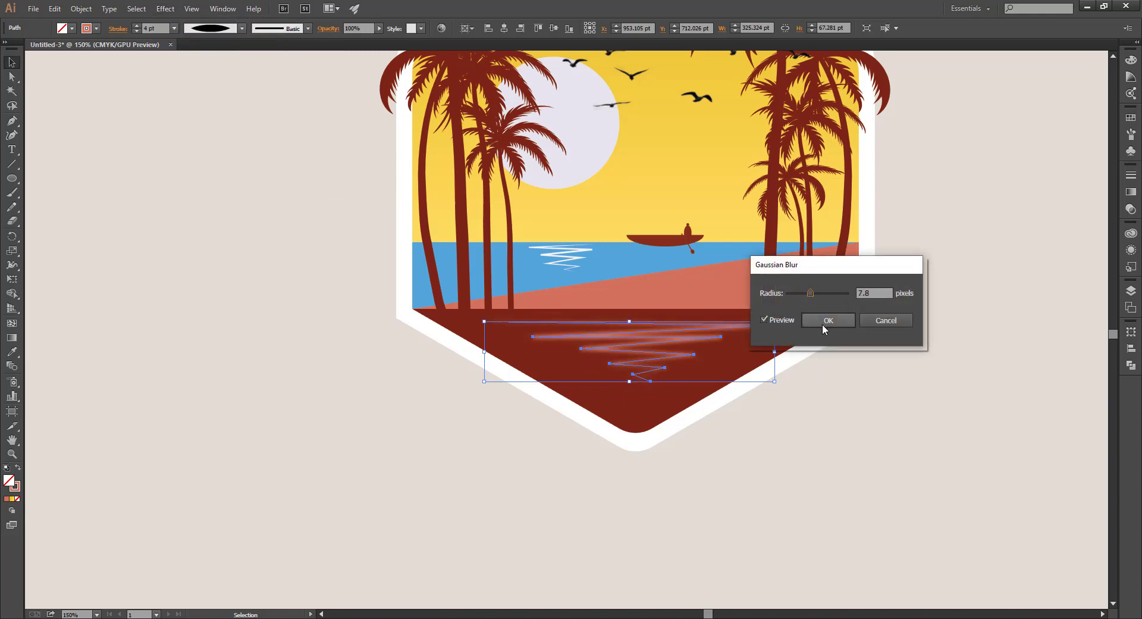
{"action": "left_click", "coordinate": [824, 321]}
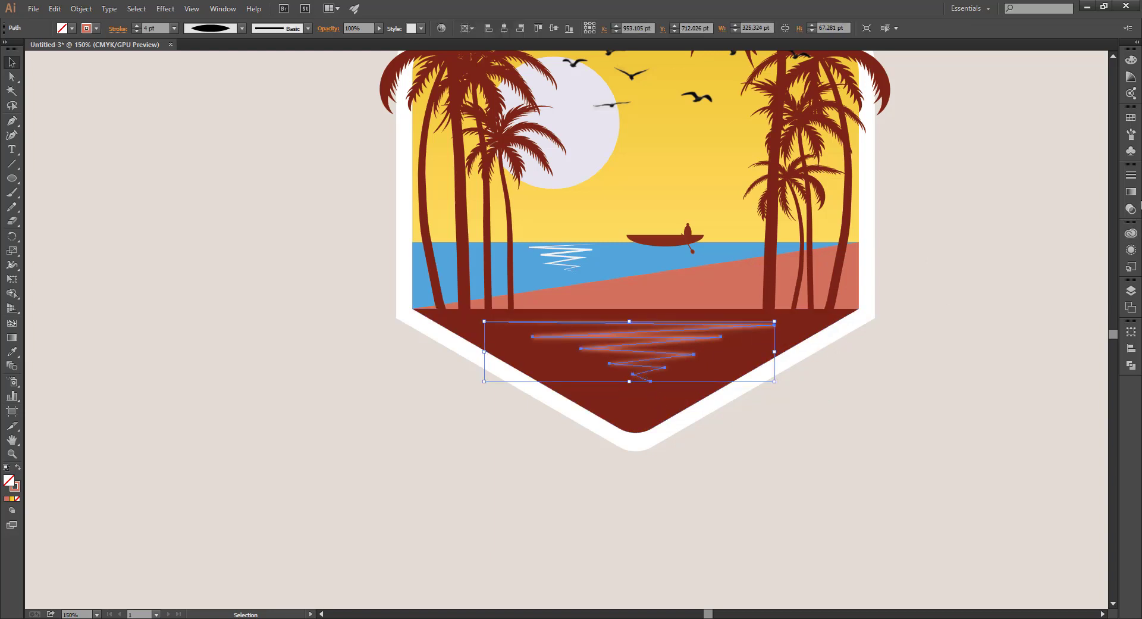
- Set the zigzag's transparency blend mode to Overlay, after briefly trying Screen
{"action": "left_click", "coordinate": [1131, 192]}
{"action": "left_click", "coordinate": [1067, 169]}
{"action": "left_click", "coordinate": [1021, 182]}
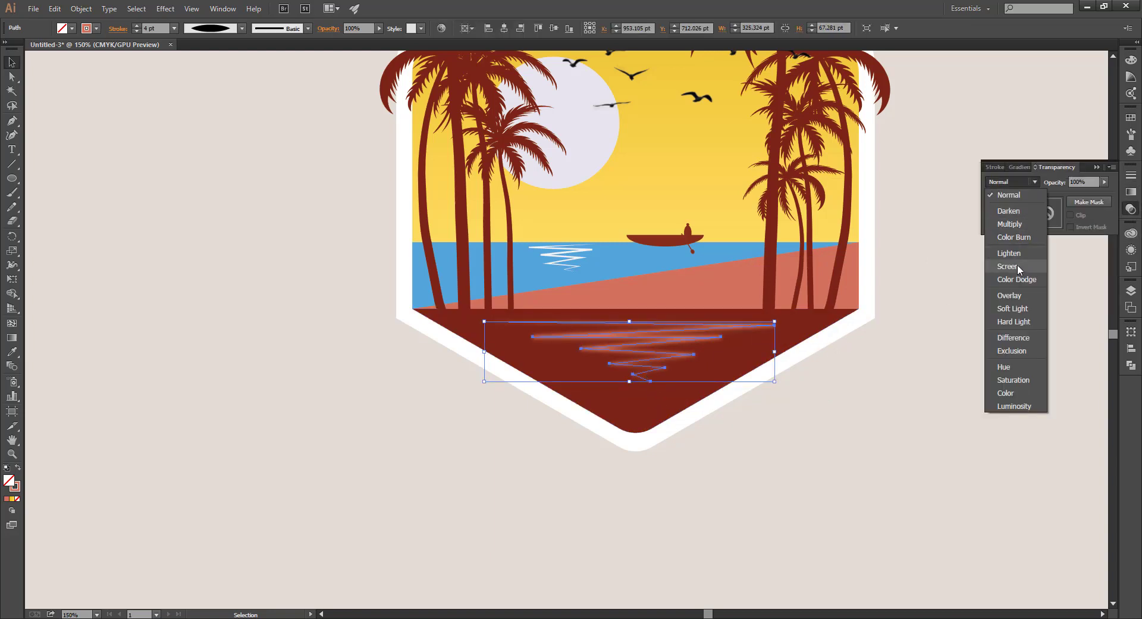
{"action": "left_click", "coordinate": [1017, 266]}
{"action": "left_click", "coordinate": [1013, 182]}
{"action": "left_click", "coordinate": [1014, 301]}
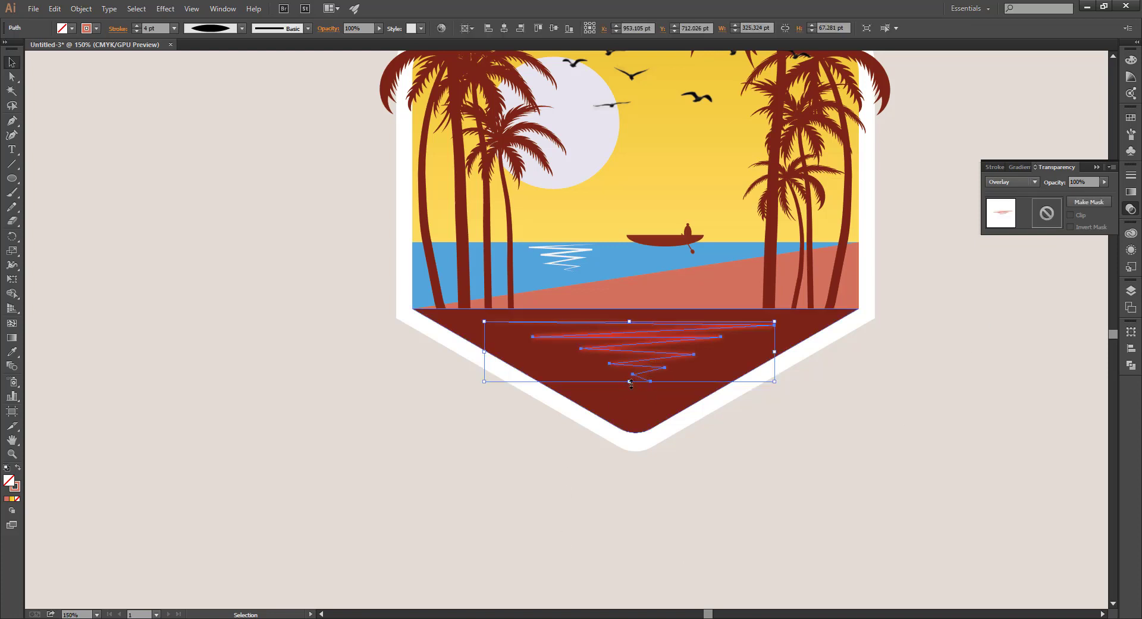
- Stretch the blurred zigzag slightly downward and check the reflection against the shore
{"action": "left_click_drag", "start_coordinate": [629, 381], "coordinate": [704, 403]}
{"action": "left_click", "coordinate": [954, 426]}
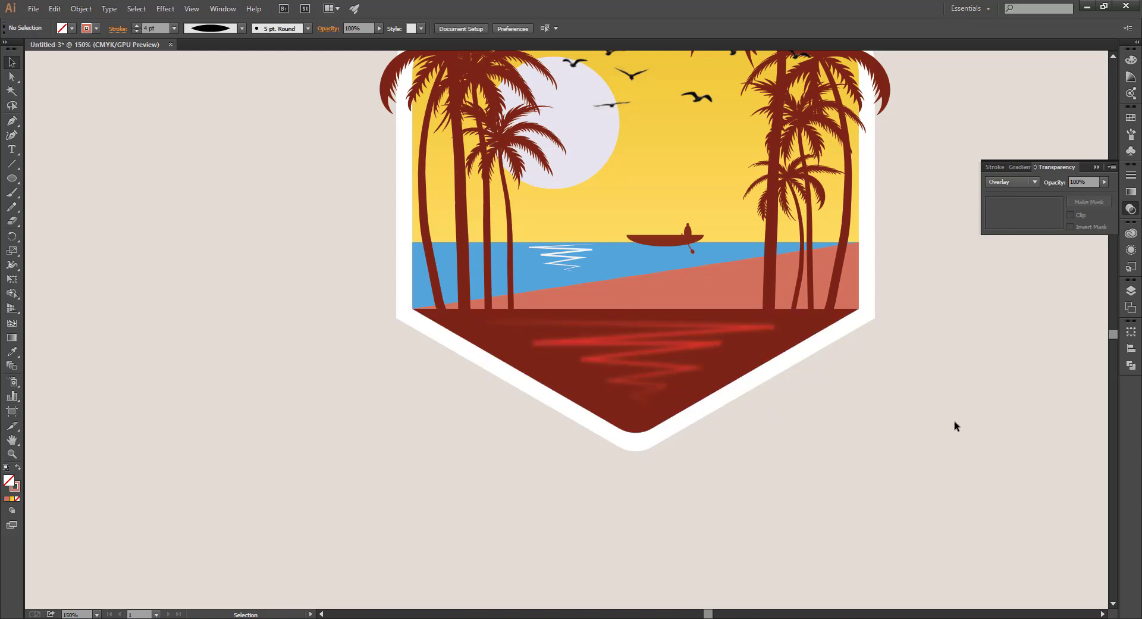
{"action": "left_click", "coordinate": [672, 381]}
{"action": "left_click", "coordinate": [716, 338]}
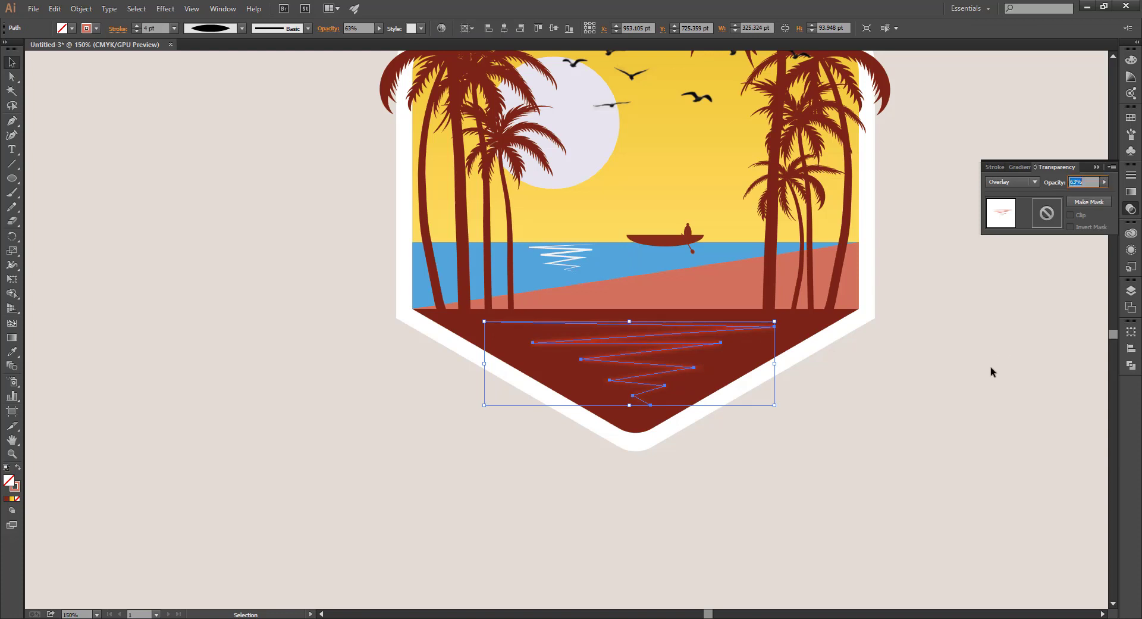
{"action": "left_click", "coordinate": [1084, 256]}
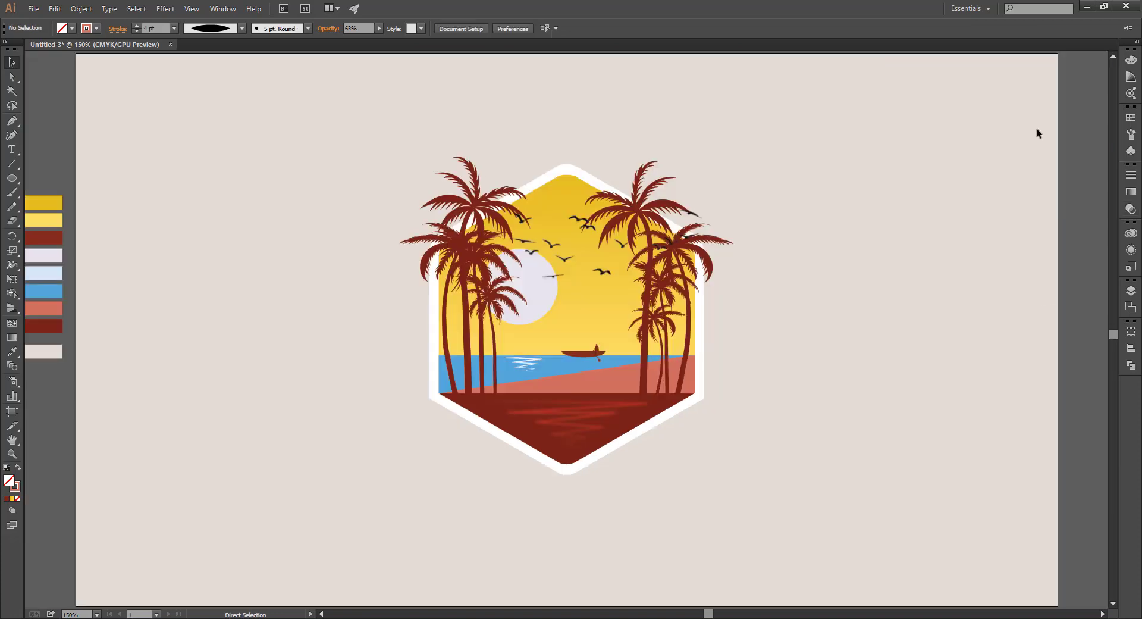
- Add a Multiply drop shadow with 7 pt offsets and 5 pt blur to the white hexagon
{"action": "left_click", "coordinate": [704, 394]}
{"action": "left_click", "coordinate": [173, 10]}
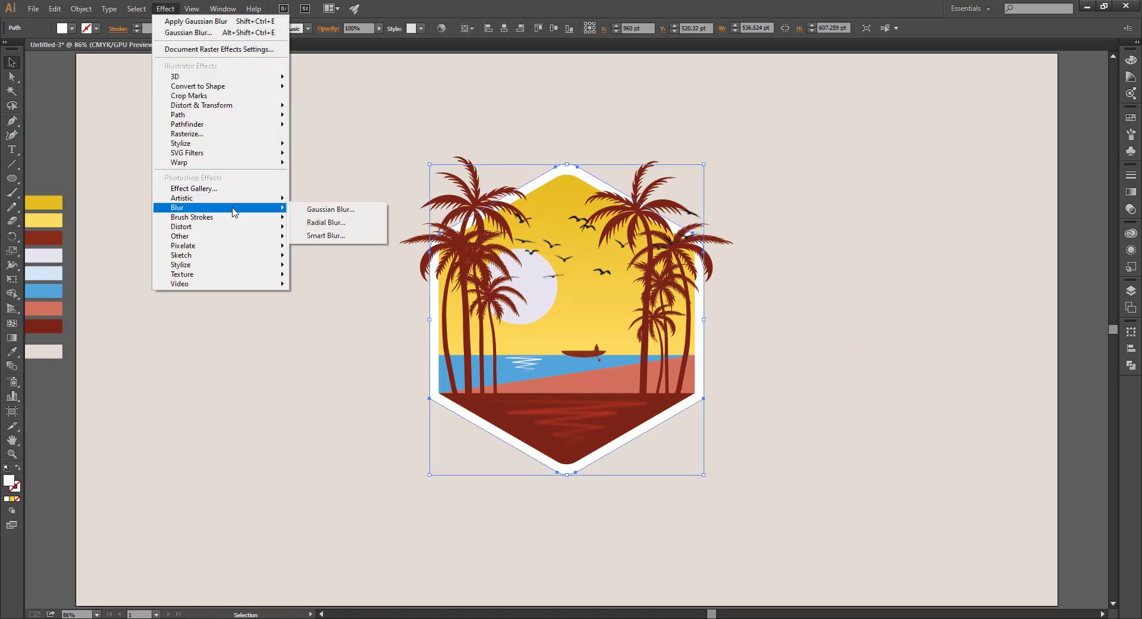
{"action": "mouse_move", "coordinate": [180, 143]}
{"action": "left_click", "coordinate": [321, 145]}
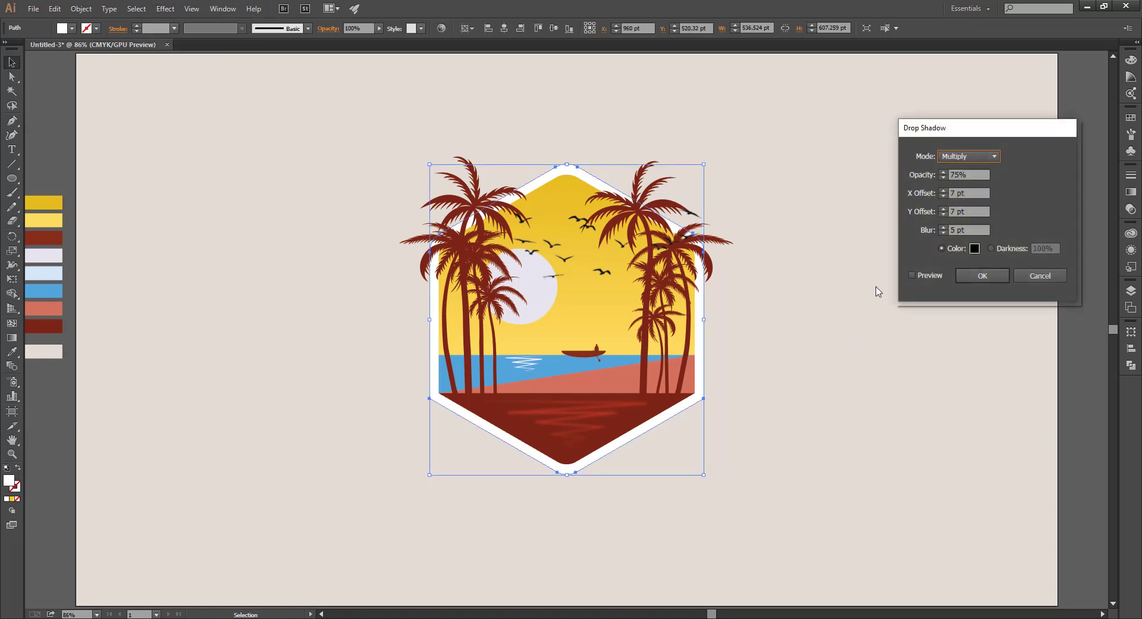
{"action": "left_click", "coordinate": [976, 275]}
- Deselect everything and fit the whole artboard in the window
{"action": "left_click", "coordinate": [845, 357]}
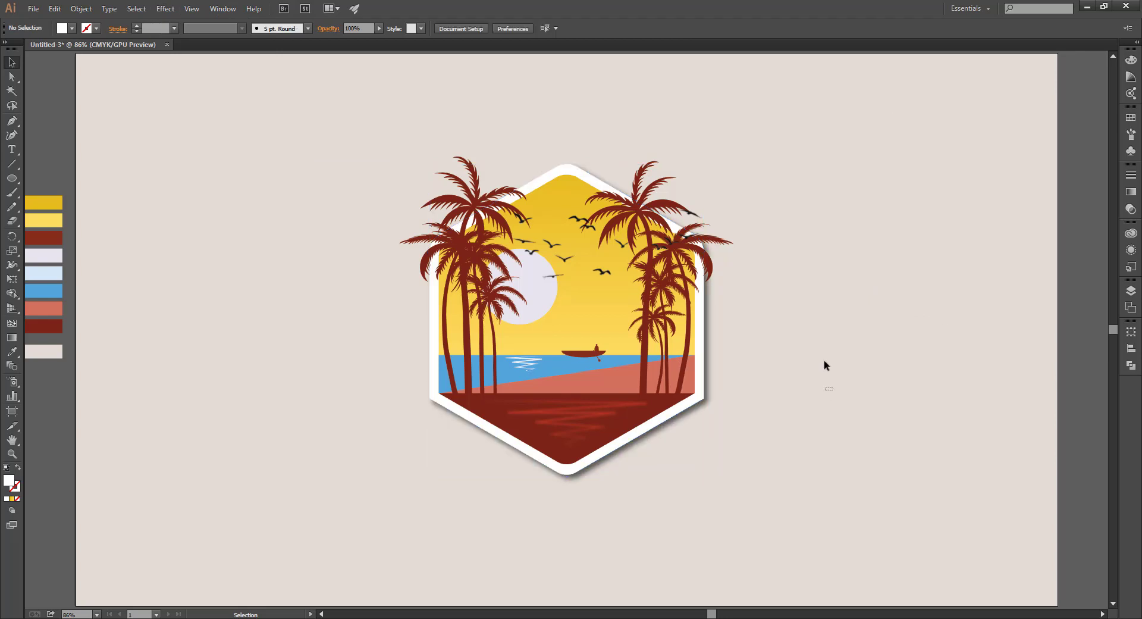
{"action": "key", "text": "ctrl+a"}
{"action": "left_click", "coordinate": [815, 499]}
{"action": "key", "text": "ctrl+0"}
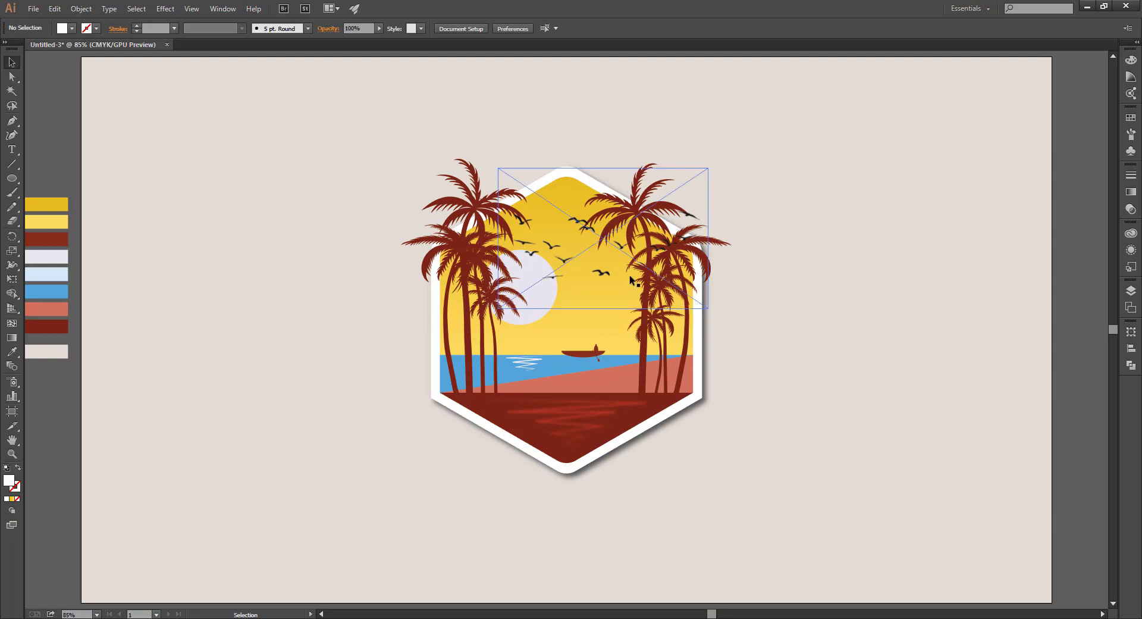